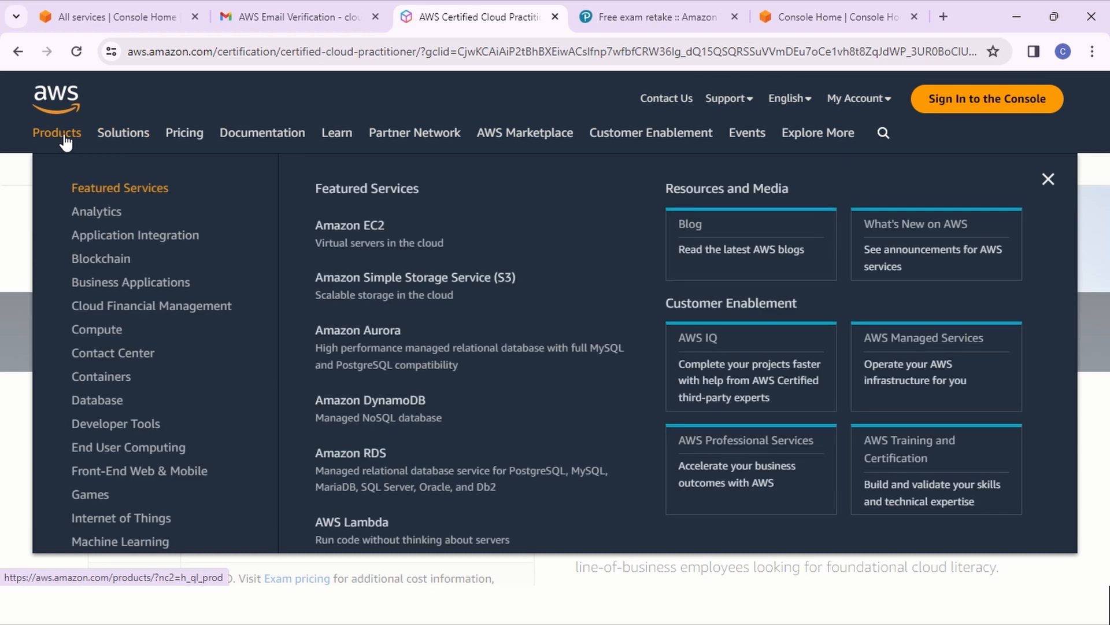
Open the Amazon EC2 product page and examine its overview and the AWS Free Tier offer
left_click(345, 230)
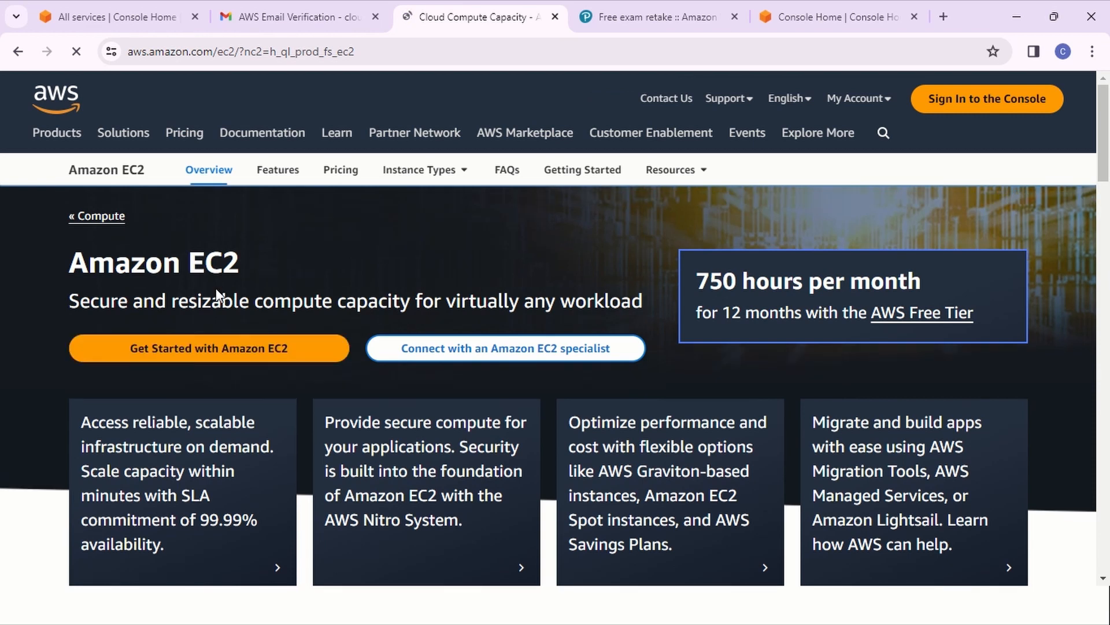
scroll(226, 263, "down", 9)
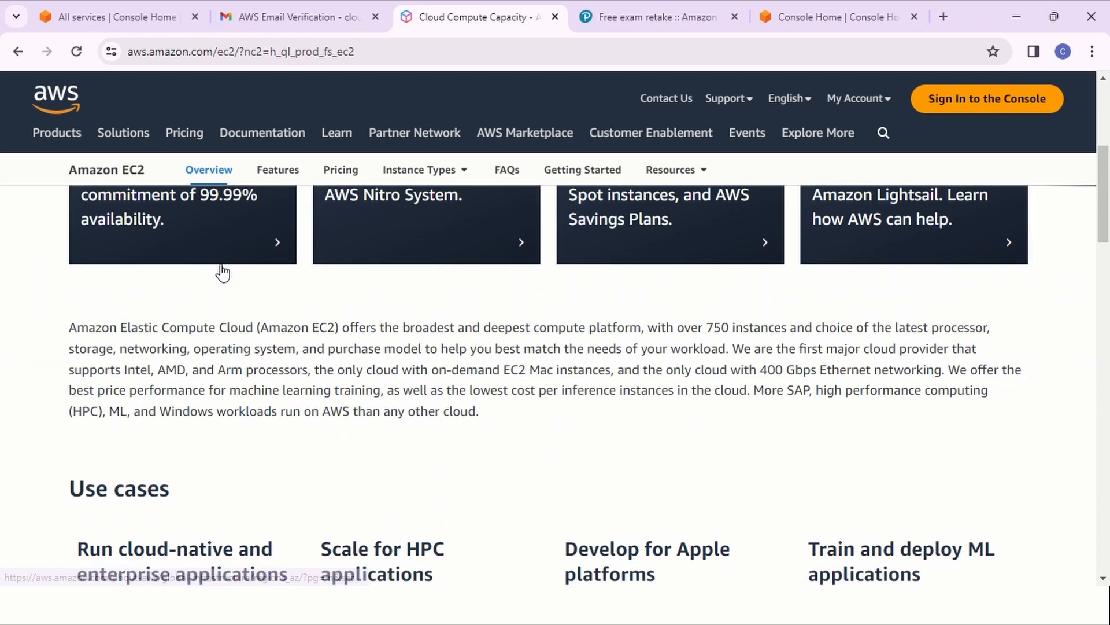
scroll(222, 269, "up", 5)
scroll(223, 270, "up", 4)
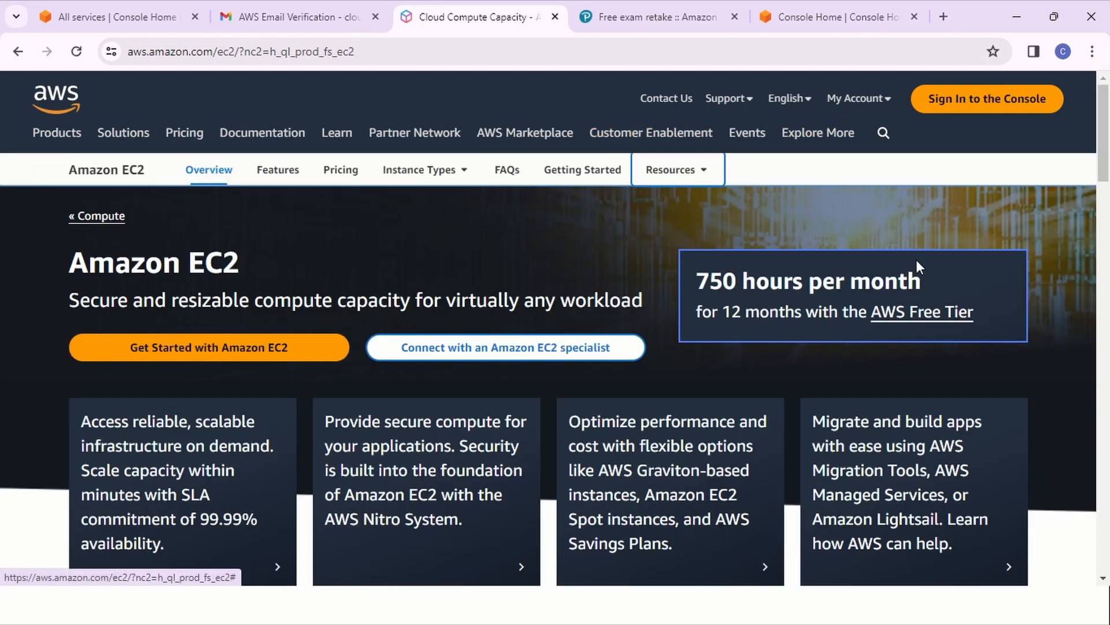
left_click_drag(693, 278, 920, 289)
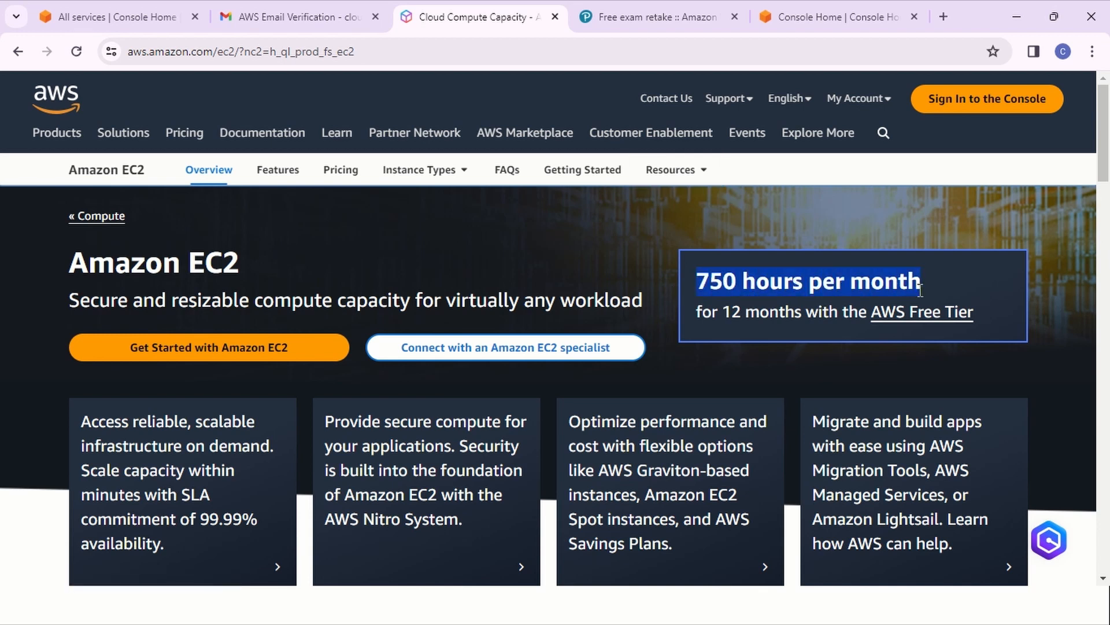
left_click(949, 287)
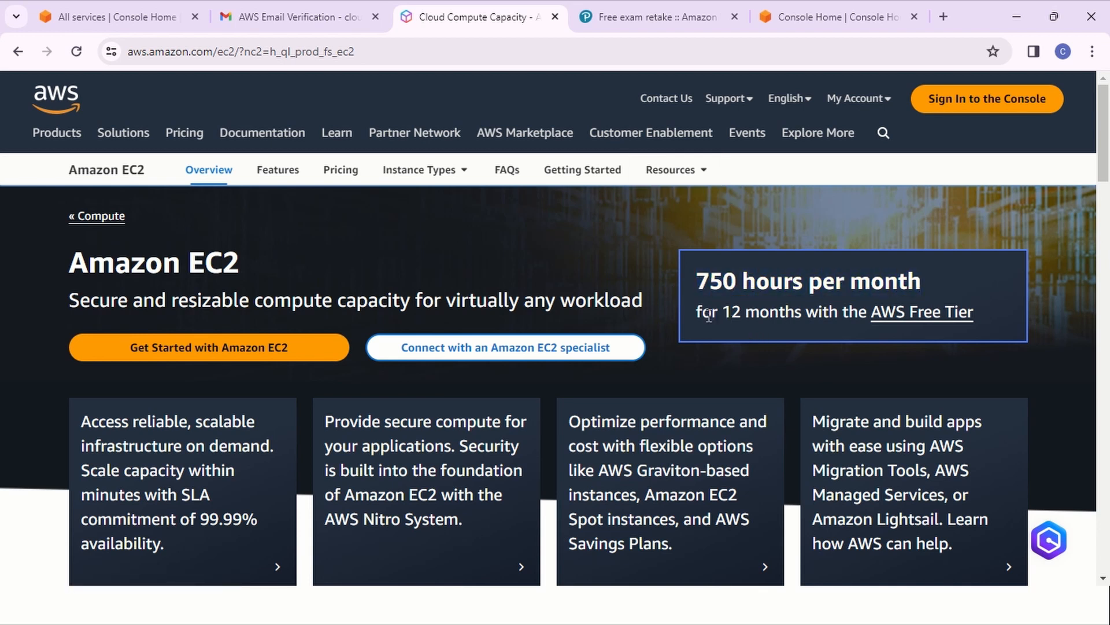
left_click_drag(739, 312, 759, 314)
scroll(796, 182, "down", 4)
scroll(795, 181, "up", 4)
Go to the AWS console and open the list of running EC2 instances for the Stockholm region
left_click(1016, 102)
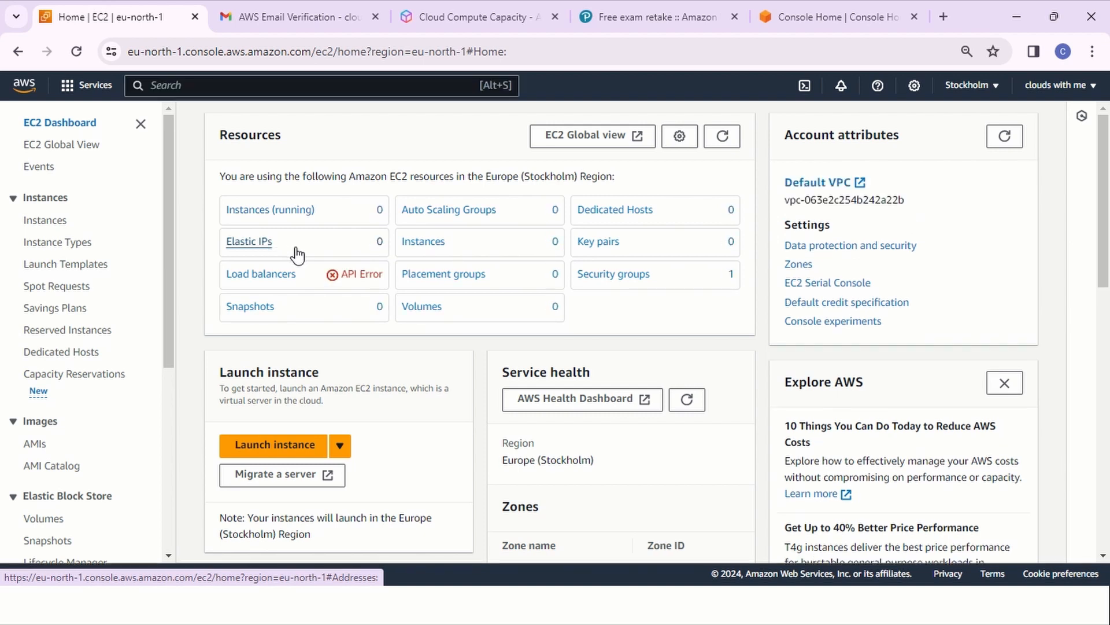
left_click(281, 216)
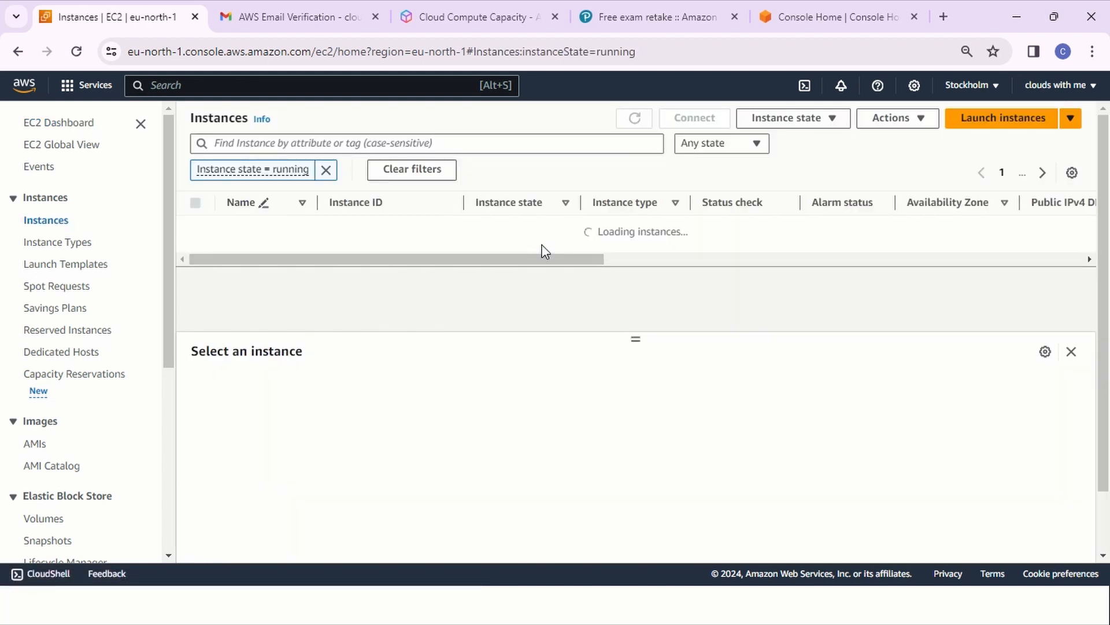
mouse_move(528, 266)
left_mouse_down()
mouse_move(674, 290)
mouse_move(518, 258)
left_mouse_up()
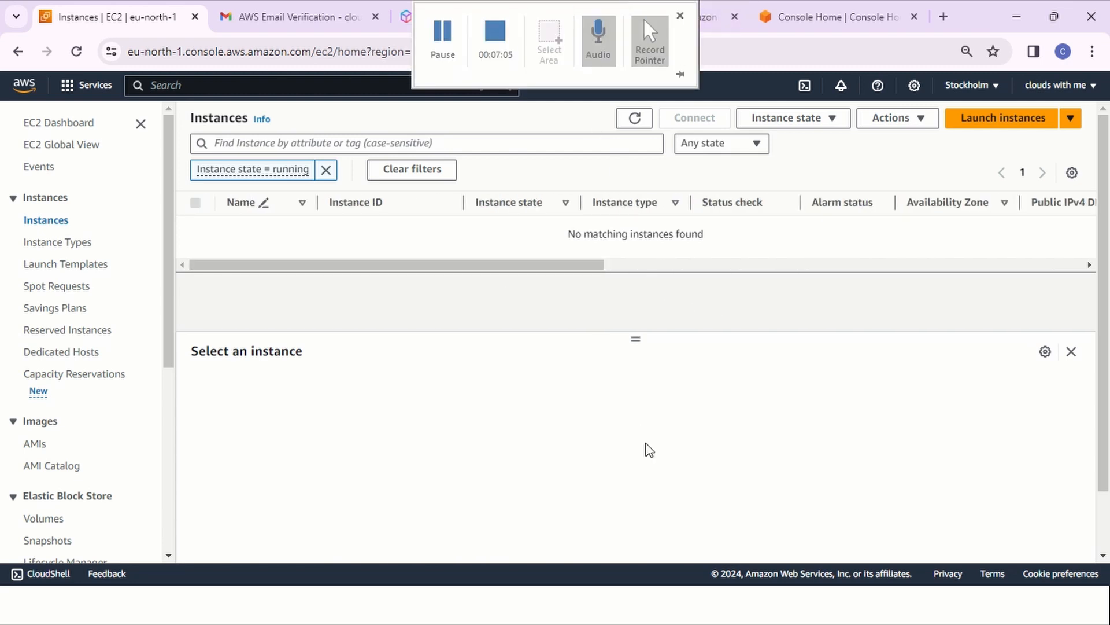
Start launching a new EC2 instance and name it cloudswithme
left_click(1000, 129)
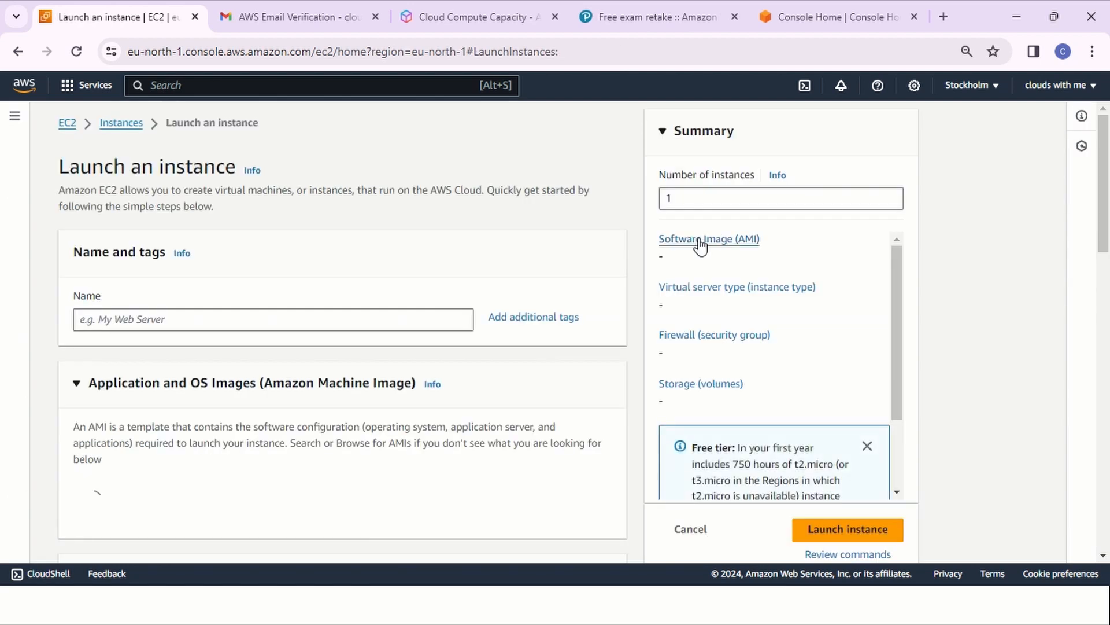
left_click(448, 313)
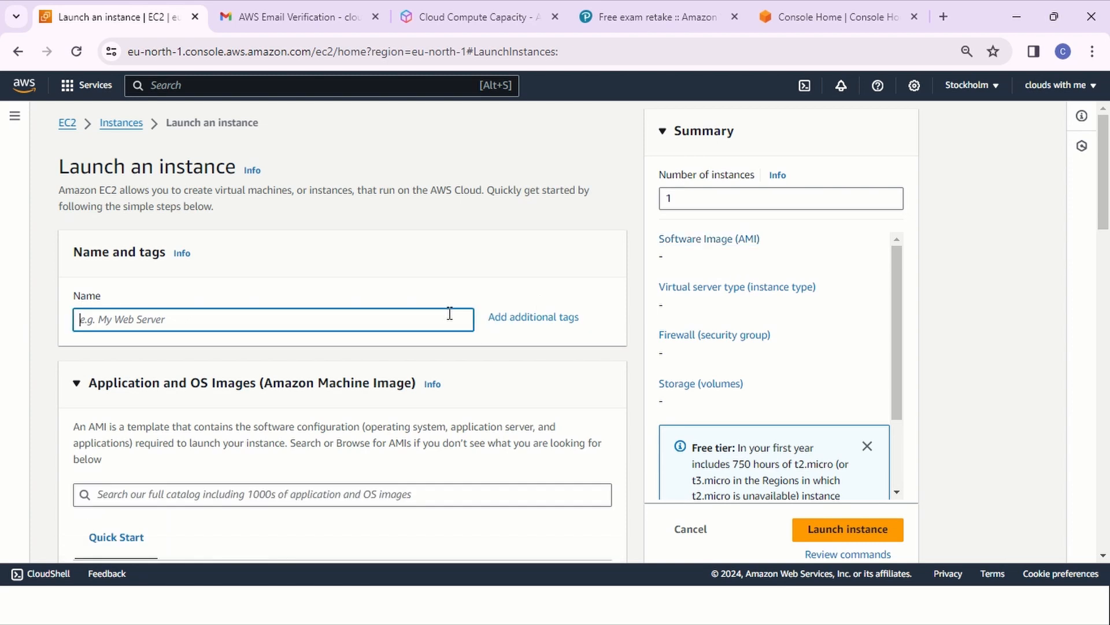
type("cloudsw")
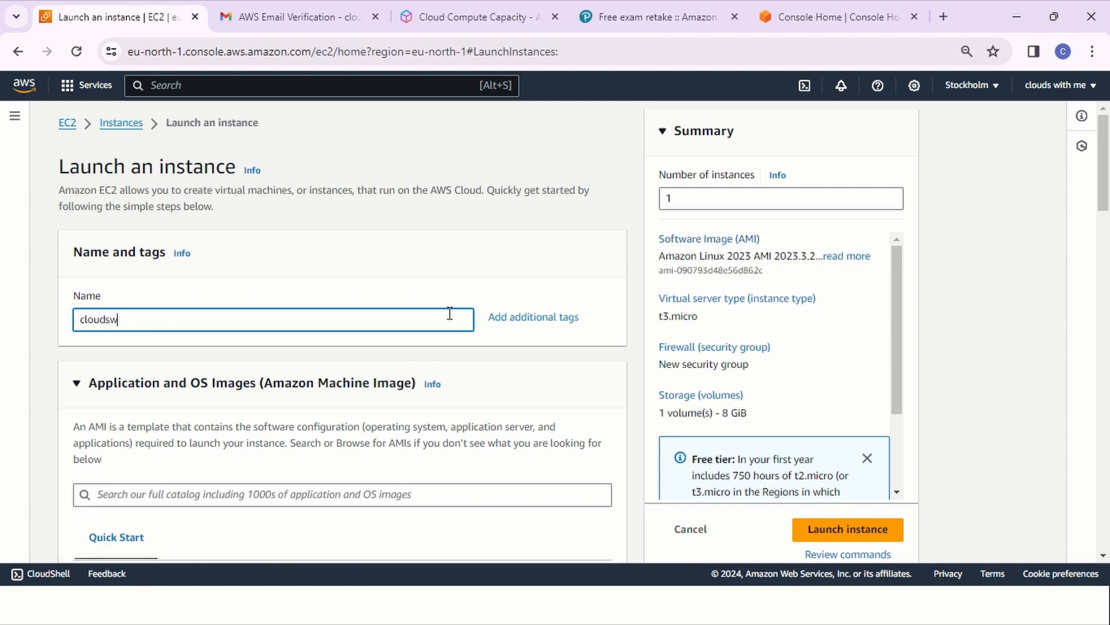
type("ithme")
Look through the quick-start operating systems and select Windows as the instance's image family
scroll(179, 355, "down", 1)
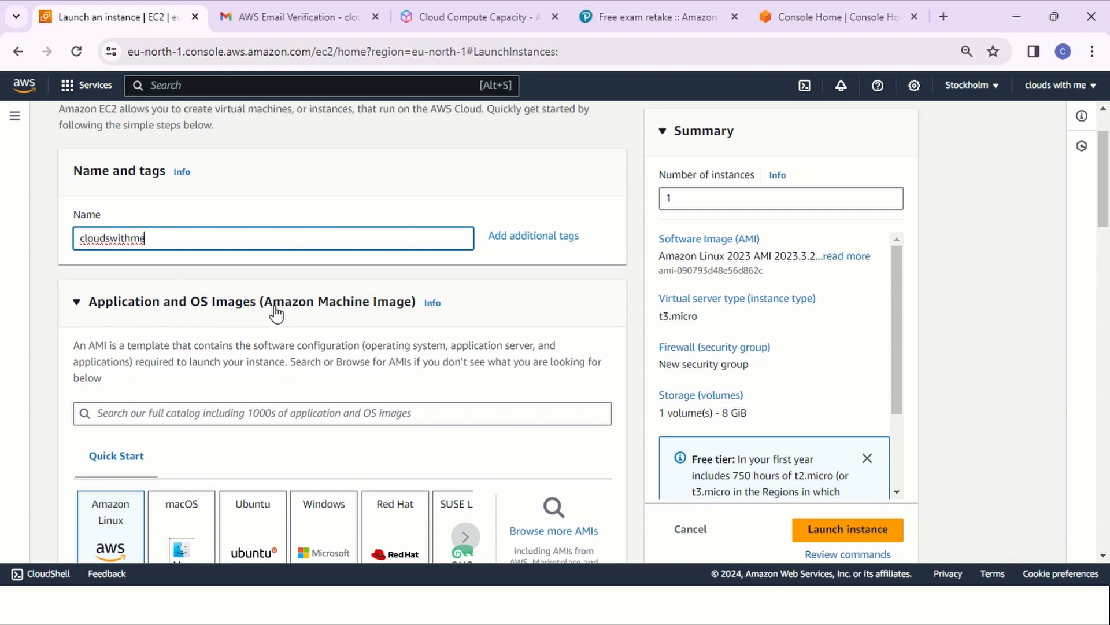
scroll(197, 312, "down", 2)
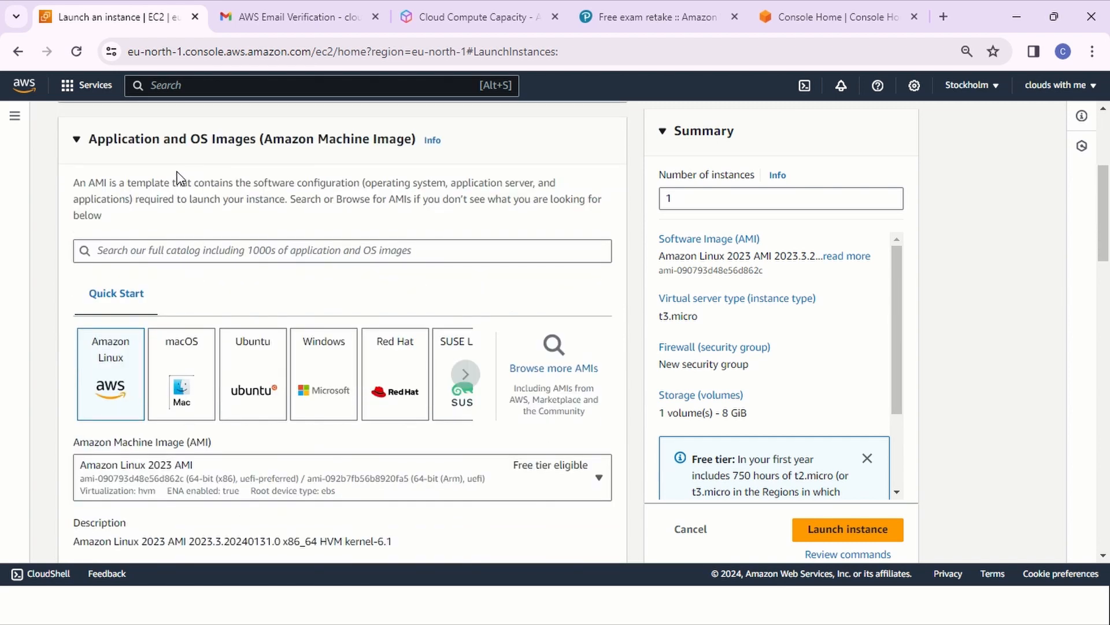
left_click(79, 141)
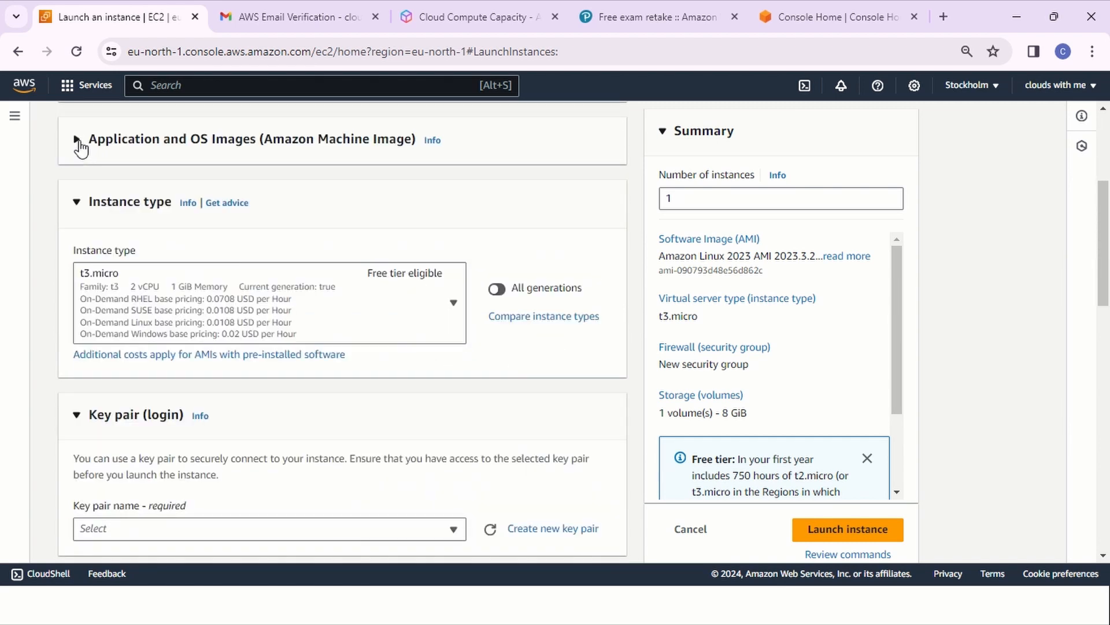
left_click(78, 141)
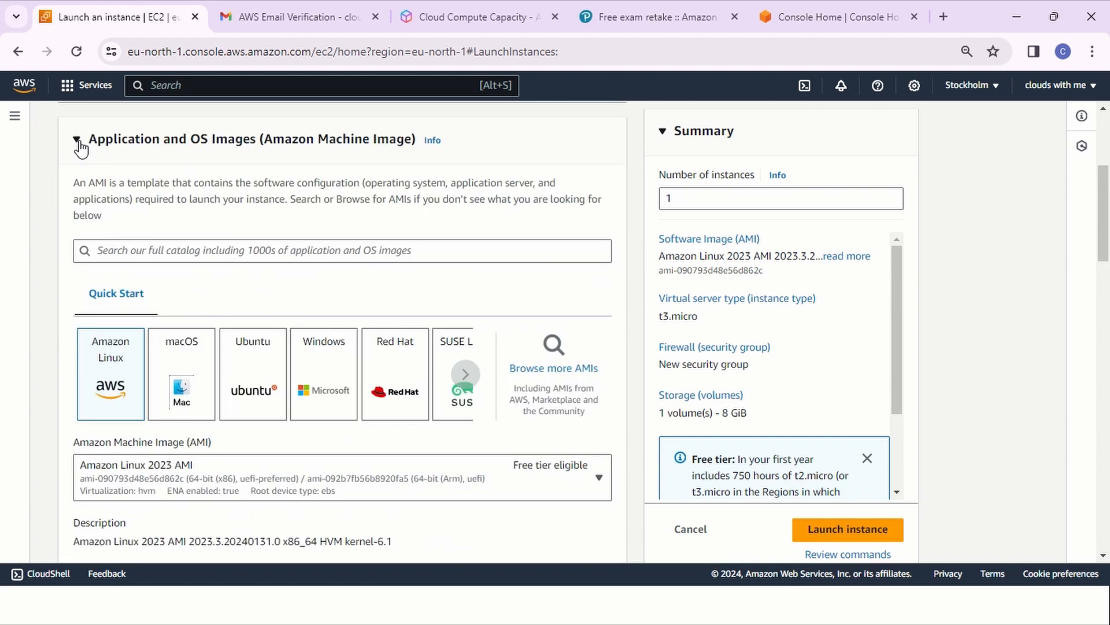
left_click(465, 376)
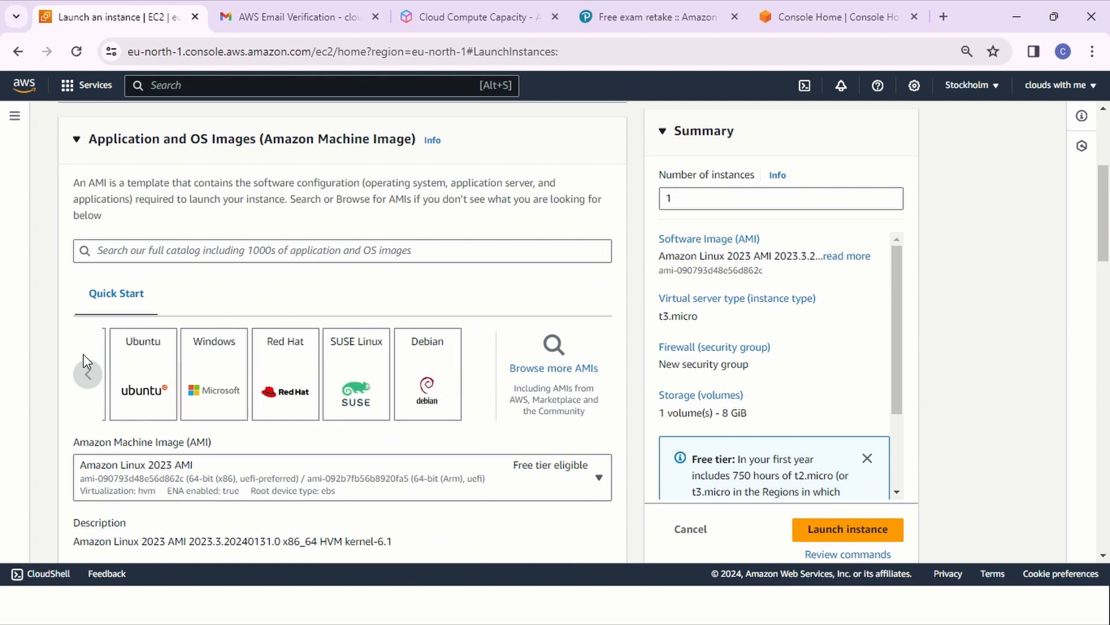
left_click(87, 374)
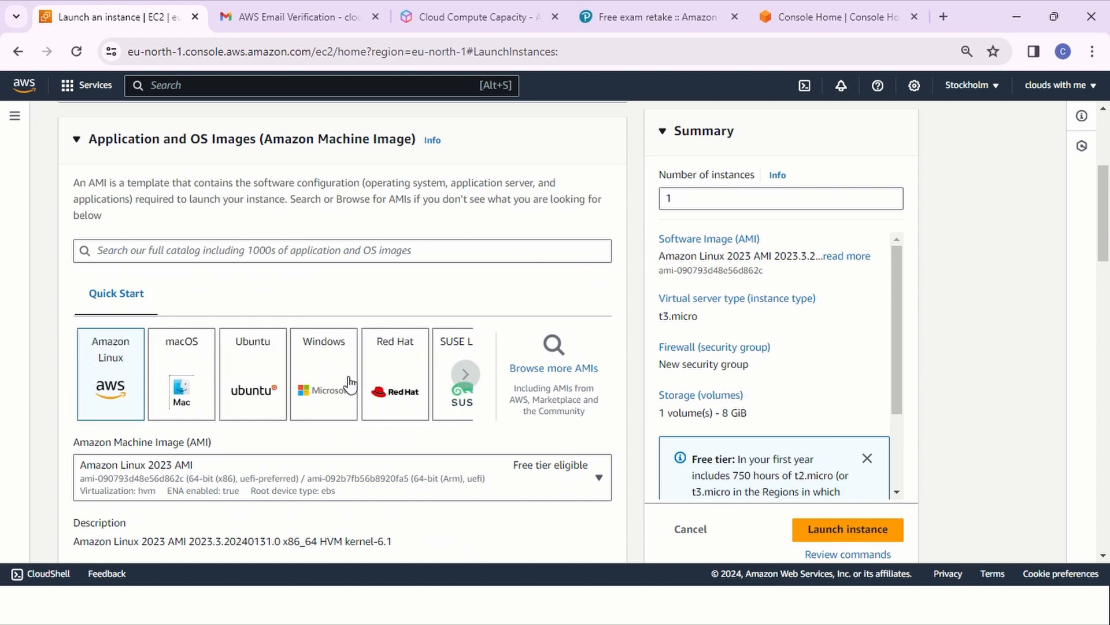
left_click(330, 375)
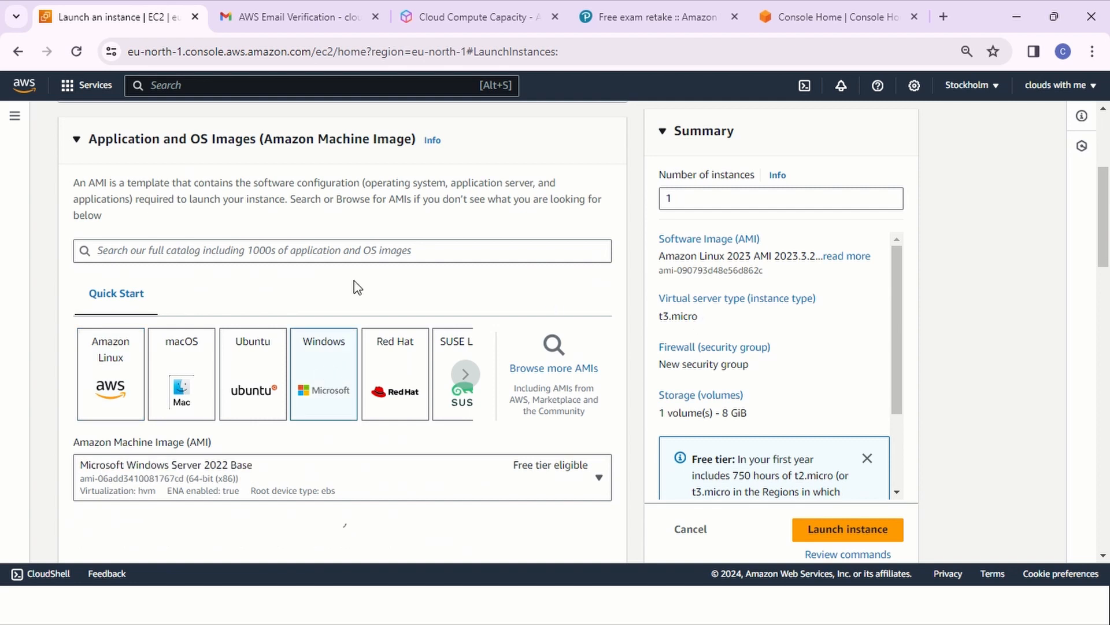
Examine the Windows Server machine images on offer and their free tier eligibility, leaving the selection as it is
scroll(307, 295, "down", 4)
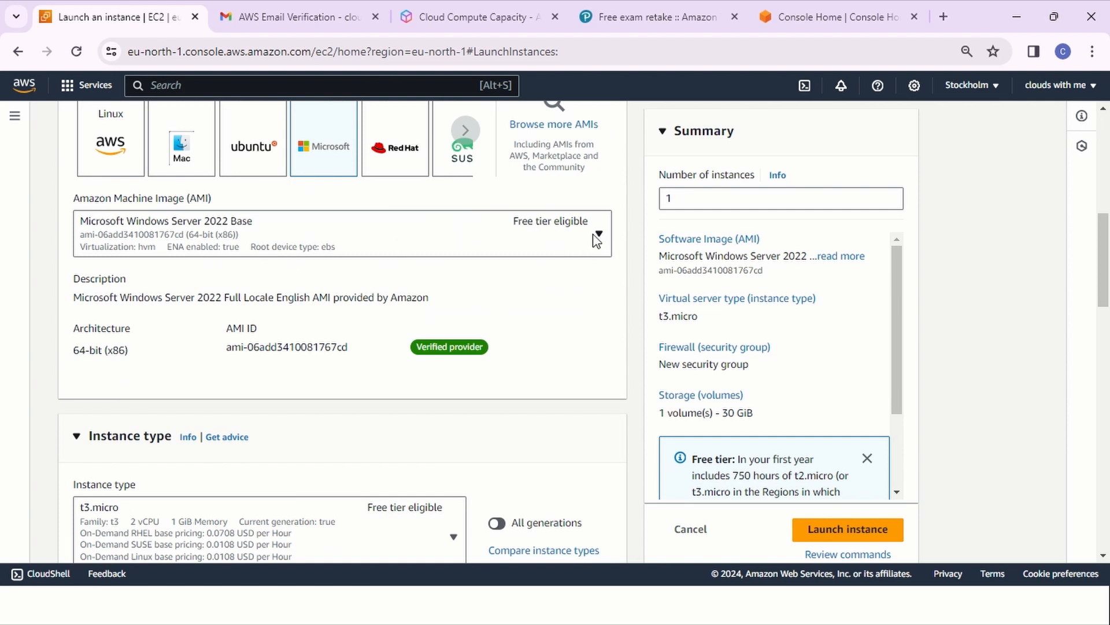
left_click(596, 239)
left_click(596, 239)
left_click(596, 239)
scroll(408, 428, "down", 2)
scroll(400, 396, "down", 2)
scroll(398, 379, "up", 5)
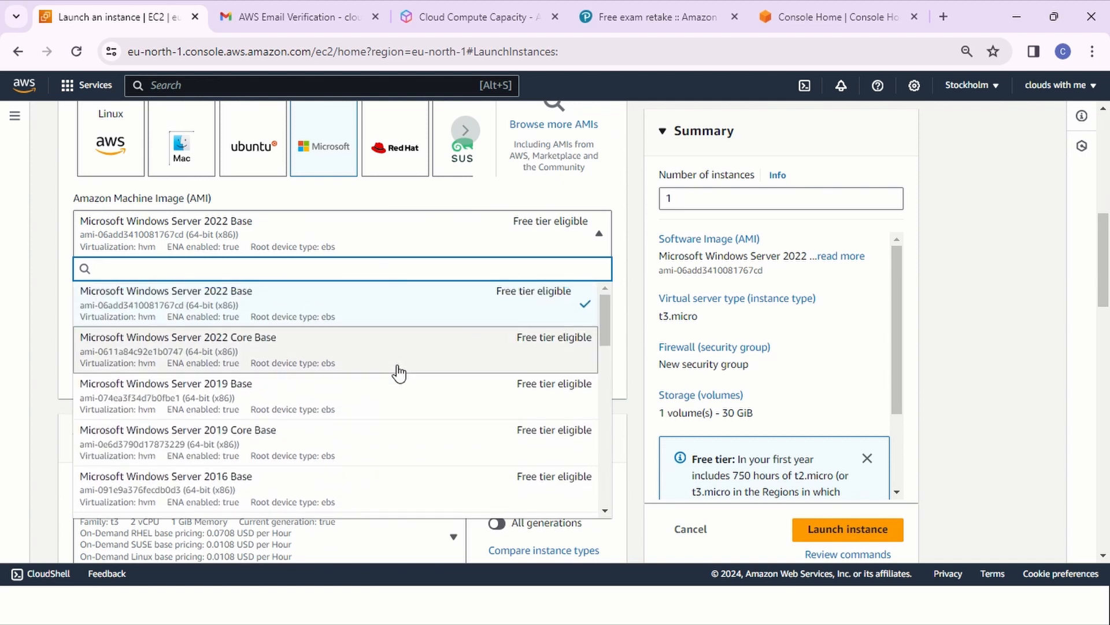
scroll(397, 320, "down", 4)
scroll(399, 321, "up", 5)
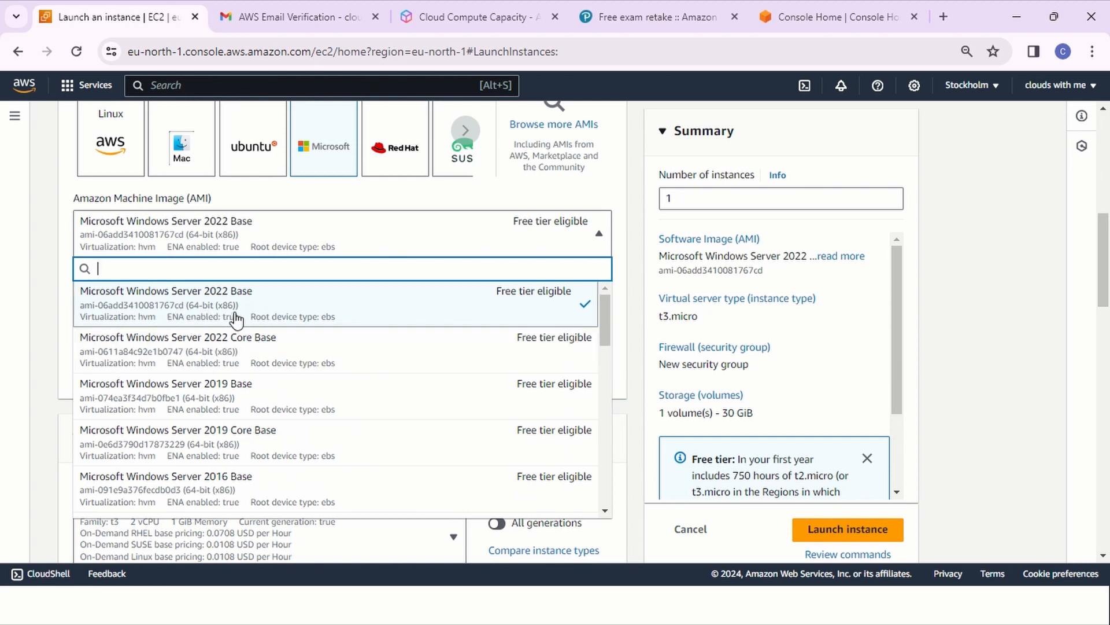
scroll(234, 315, "down", 2)
scroll(235, 317, "down", 2)
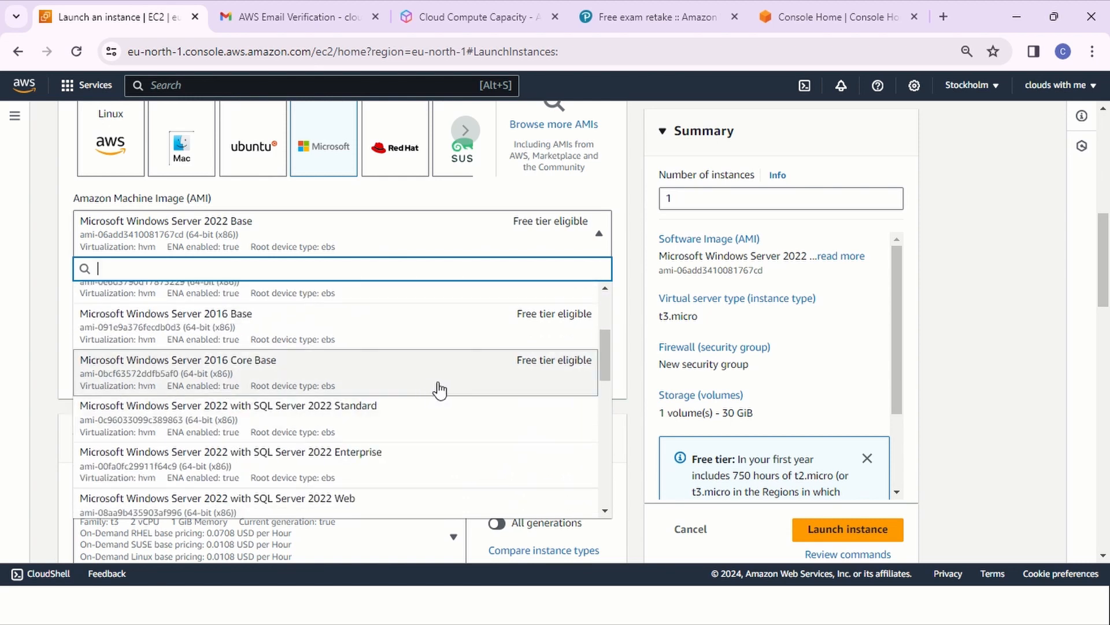
scroll(254, 392, "down", 6)
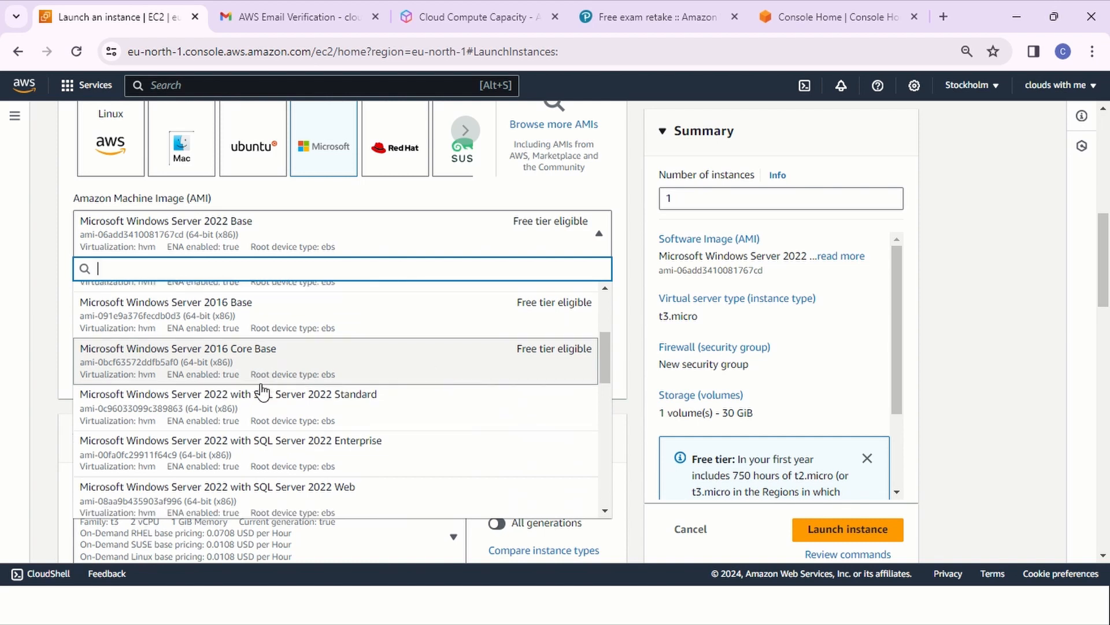
scroll(263, 393, "down", 6)
scroll(268, 394, "up", 17)
scroll(272, 393, "up", 4)
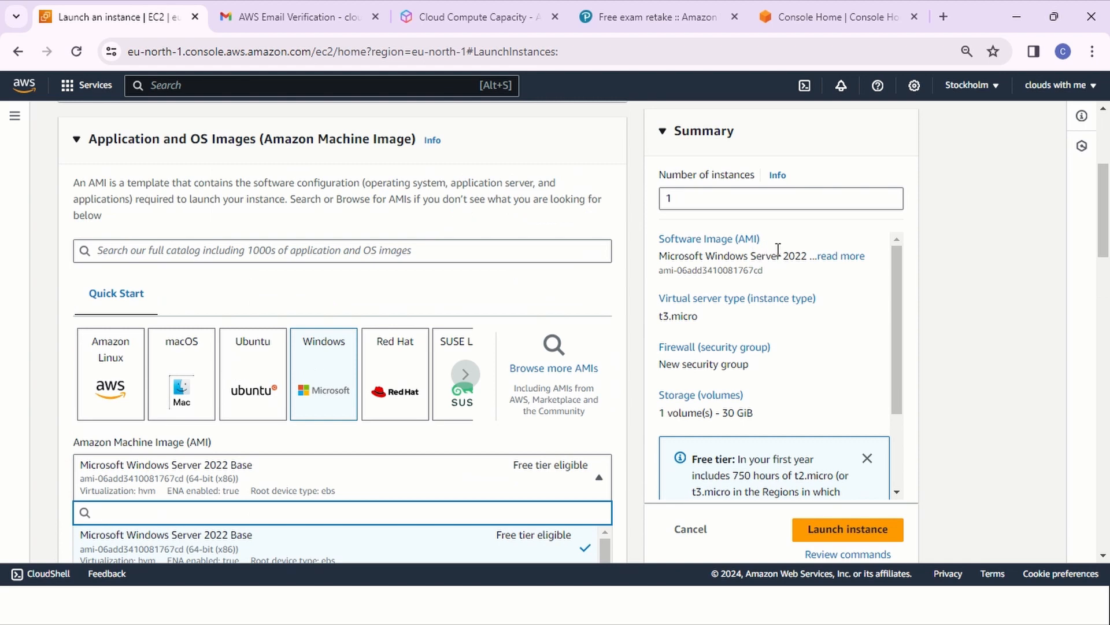
scroll(948, 254, "down", 2)
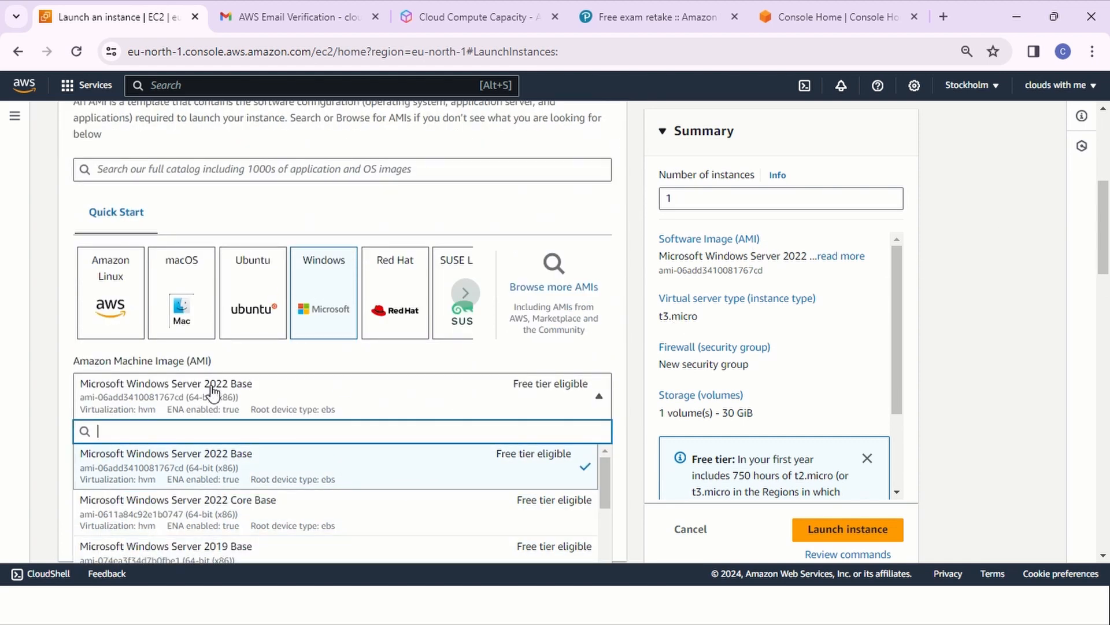
left_click(290, 360)
Open the available instance types and compare the vCPU, memory, pricing and free tier eligibility of the t3 sizes
scroll(290, 360, "down", 1)
scroll(114, 288, "down", 3)
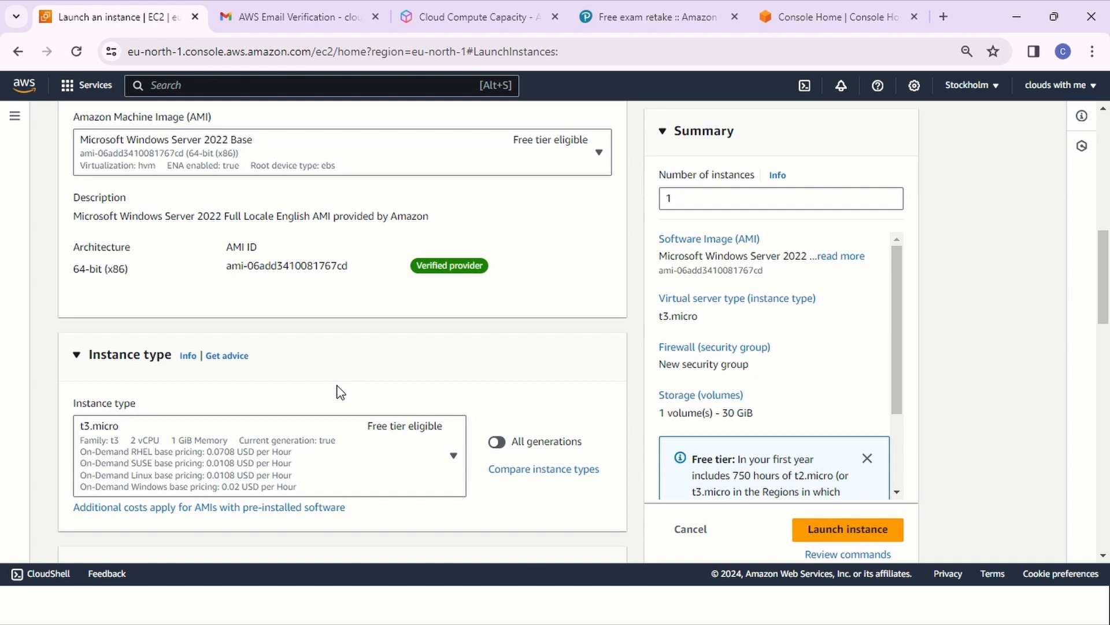
mouse_move(516, 18)
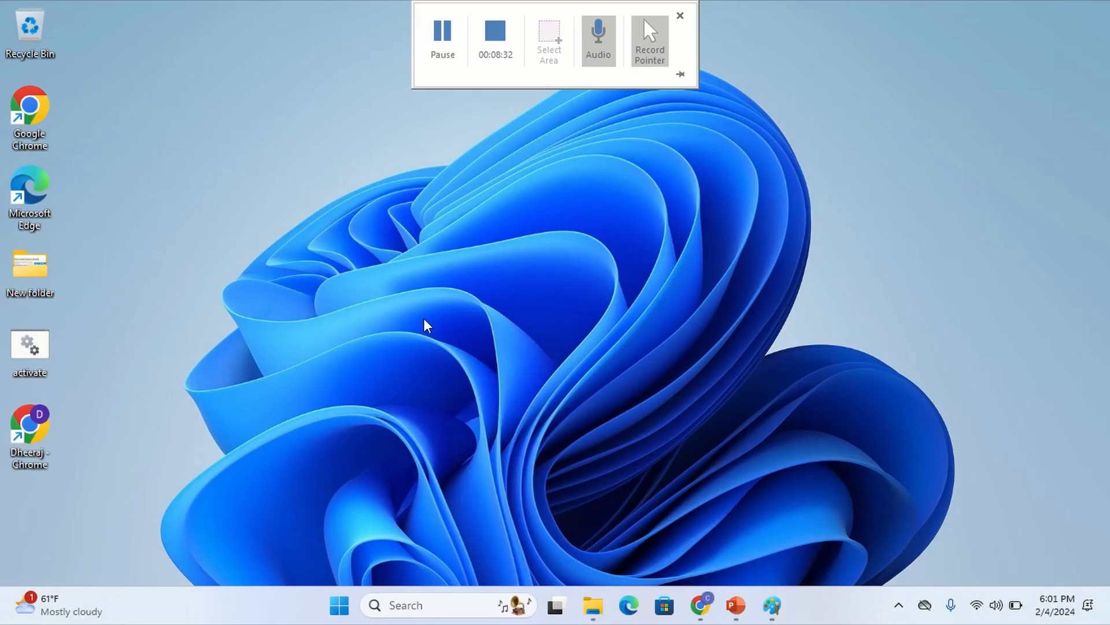
left_click(707, 603)
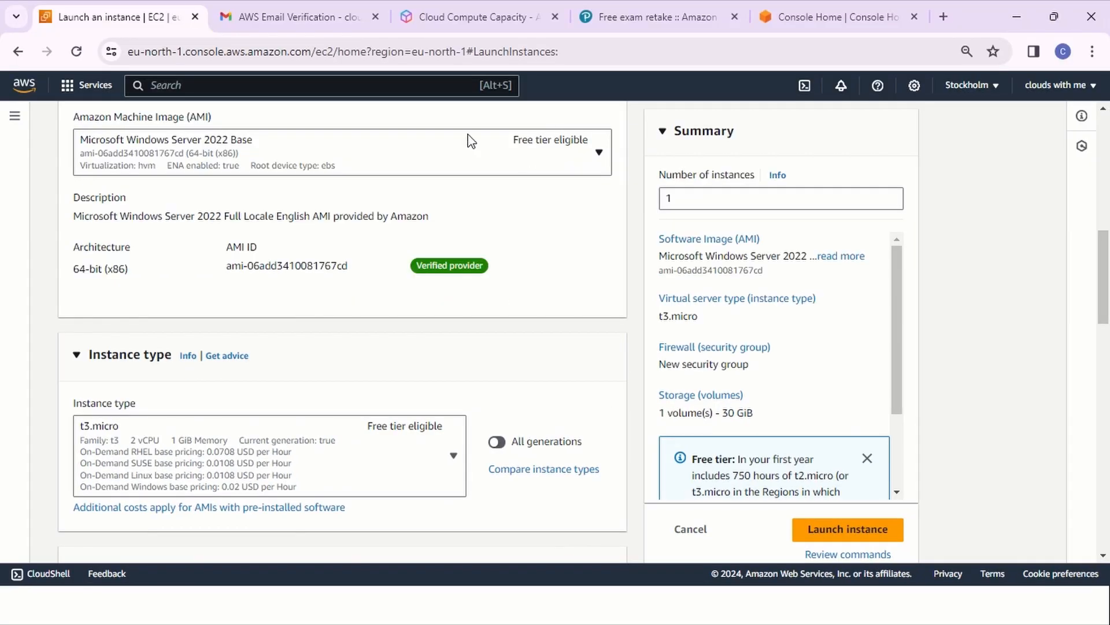
scroll(138, 182, "down", 3)
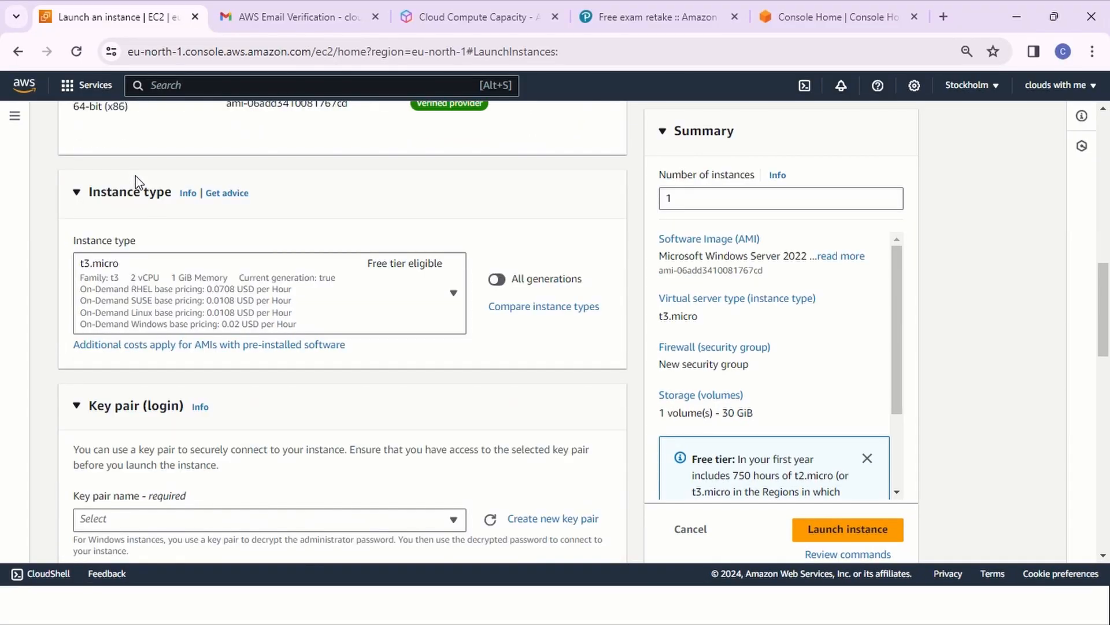
left_click(454, 294)
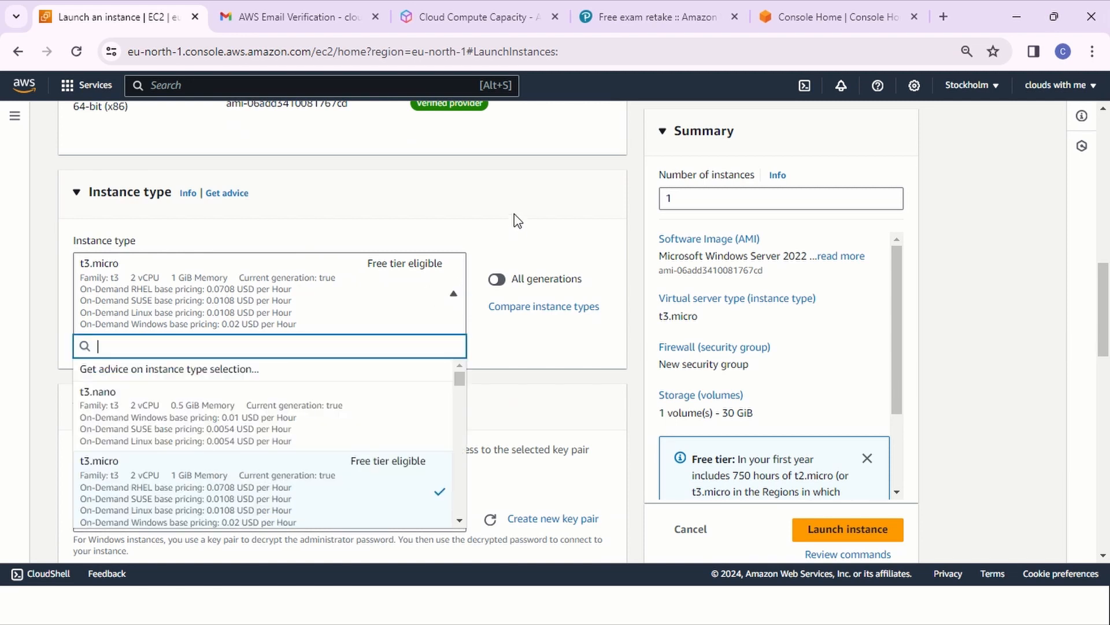
scroll(239, 401, "down", 3)
scroll(307, 406, "up", 1)
scroll(308, 404, "down", 3)
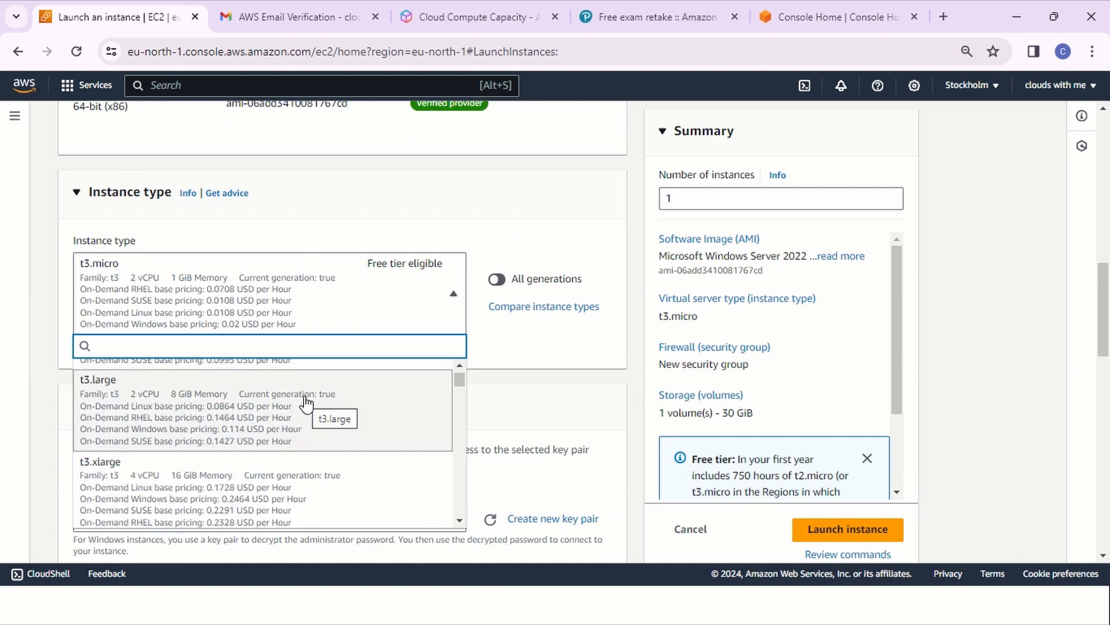
scroll(308, 402, "up", 4)
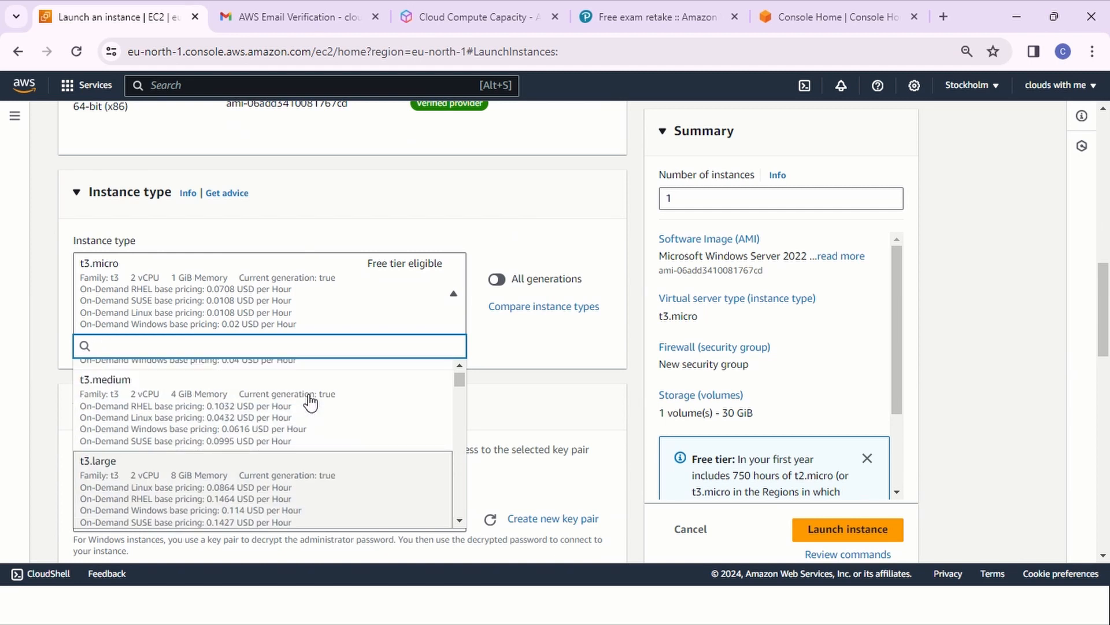
scroll(311, 399, "up", 1)
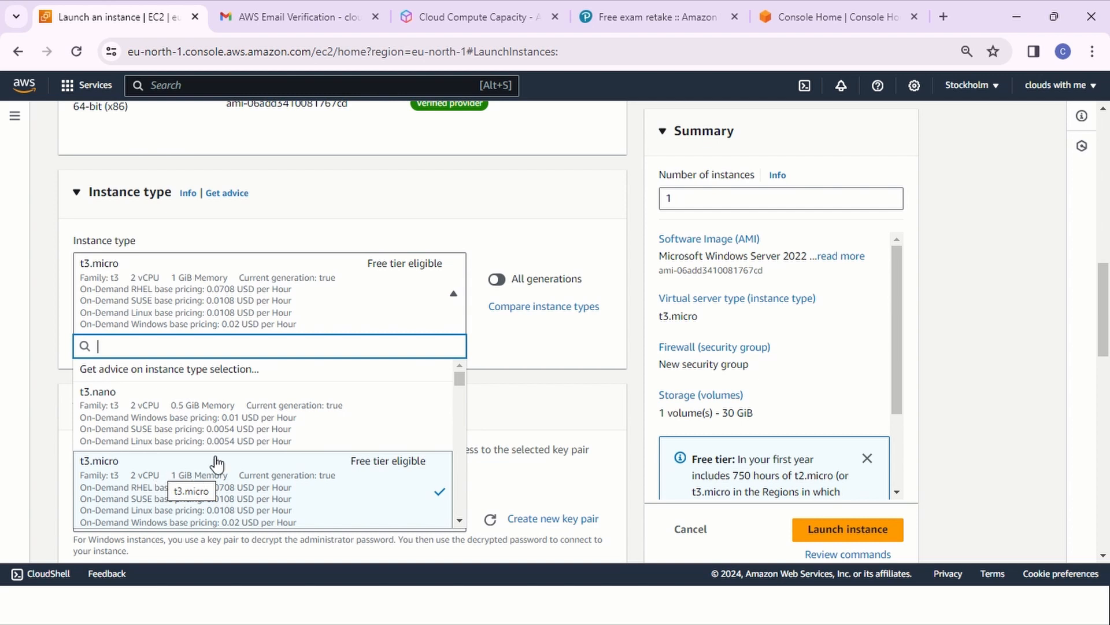
Look through the larger instance types to the end of the list and close it without choosing another type
scroll(208, 425, "down", 1)
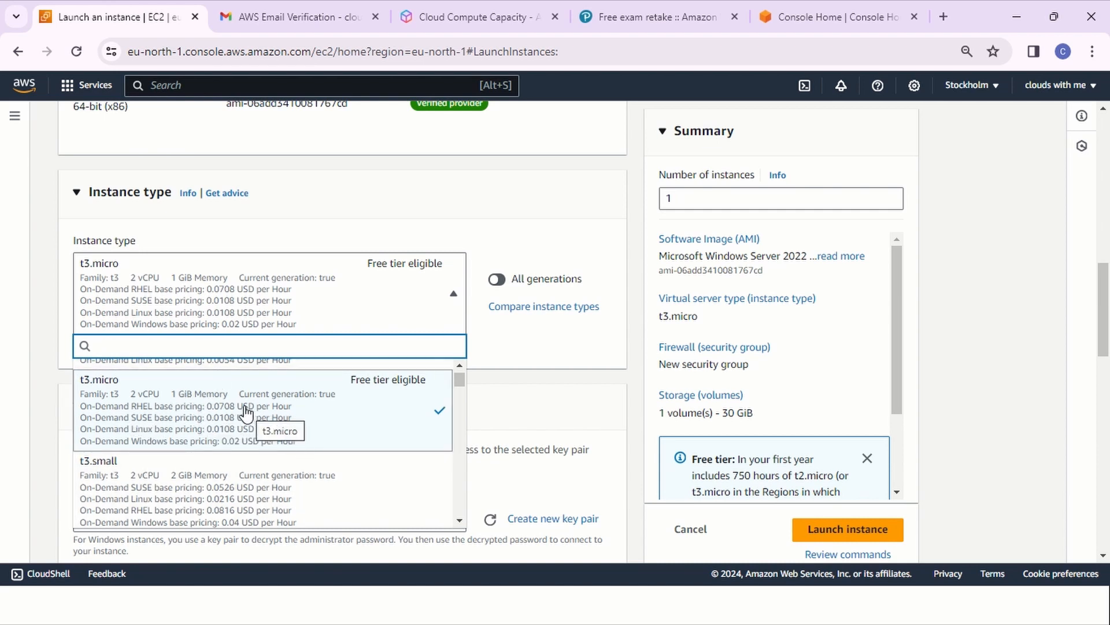
scroll(156, 445, "down", 1)
scroll(159, 451, "down", 8)
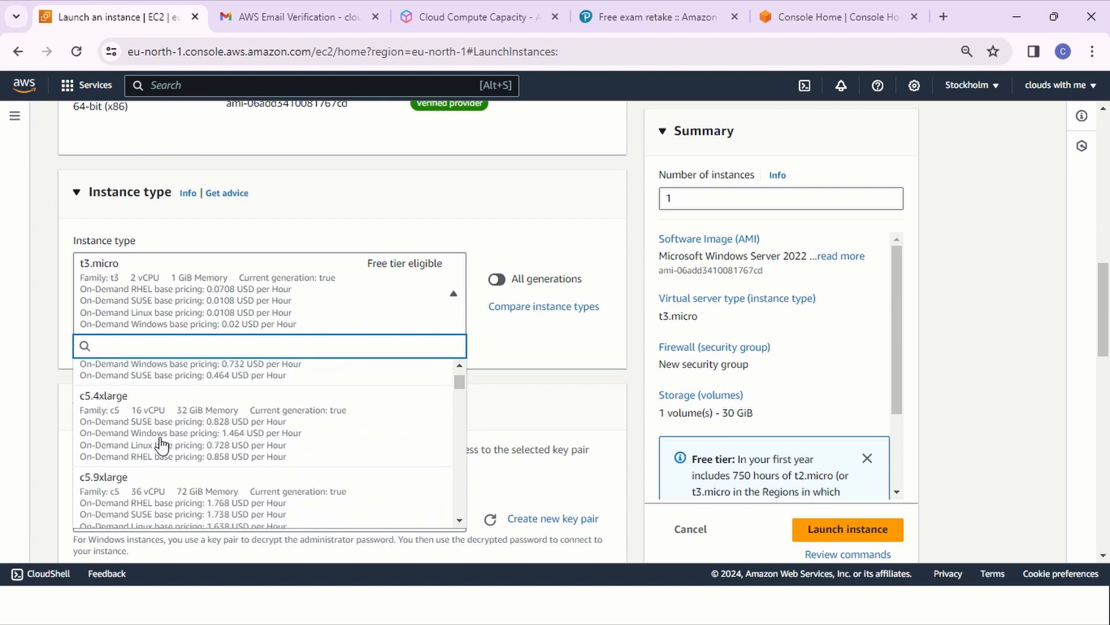
scroll(167, 459, "down", 5)
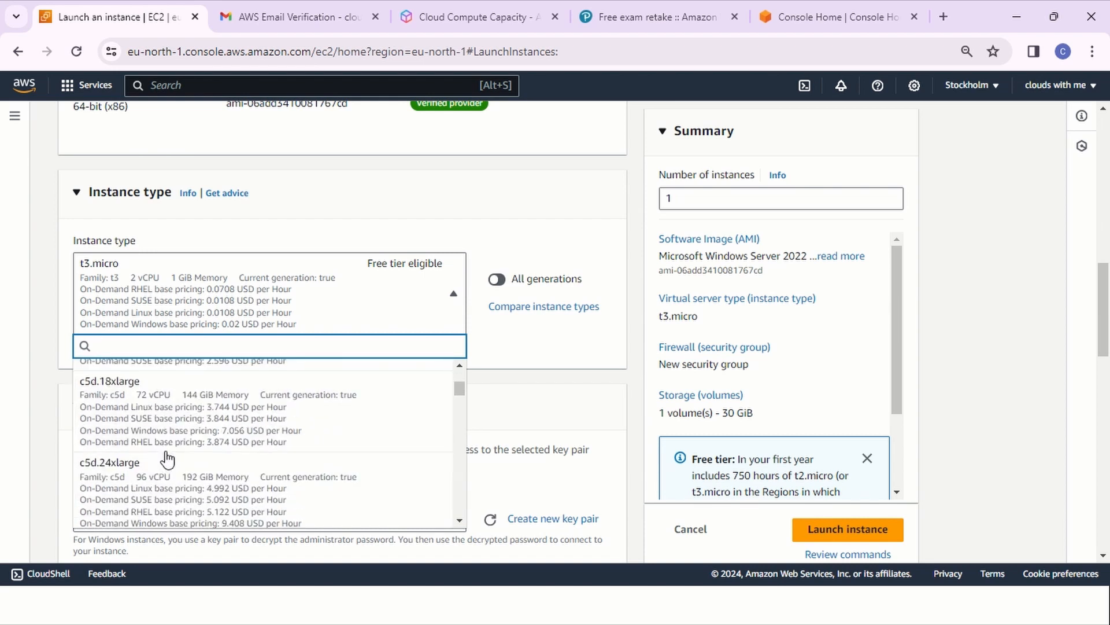
left_click_drag(460, 391, 460, 517)
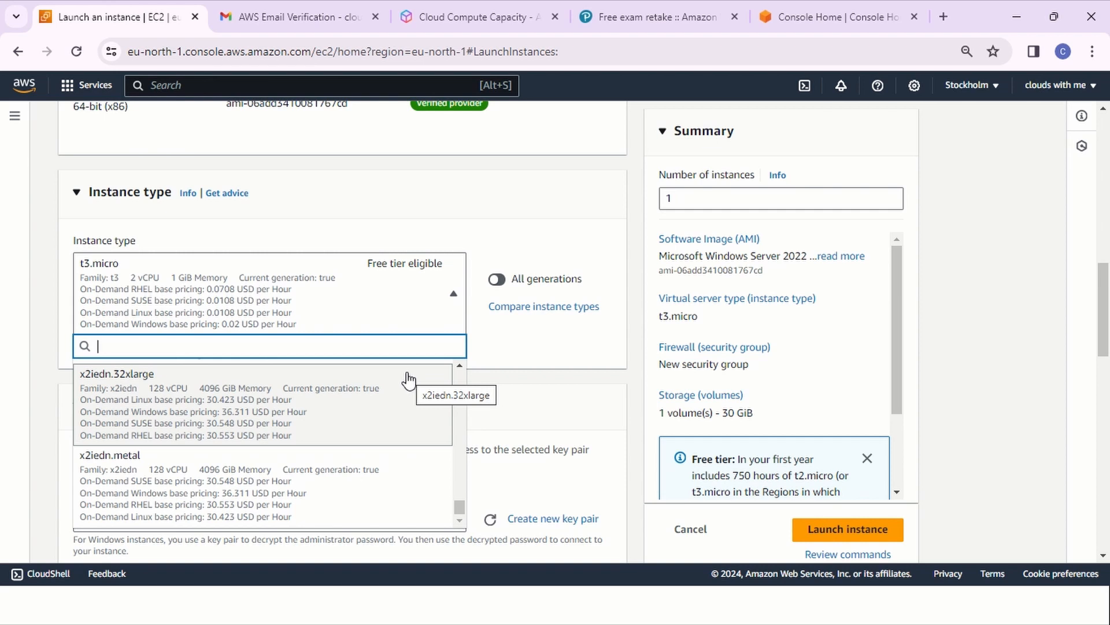
scroll(351, 476, "up", 4)
scroll(596, 396, "down", 1)
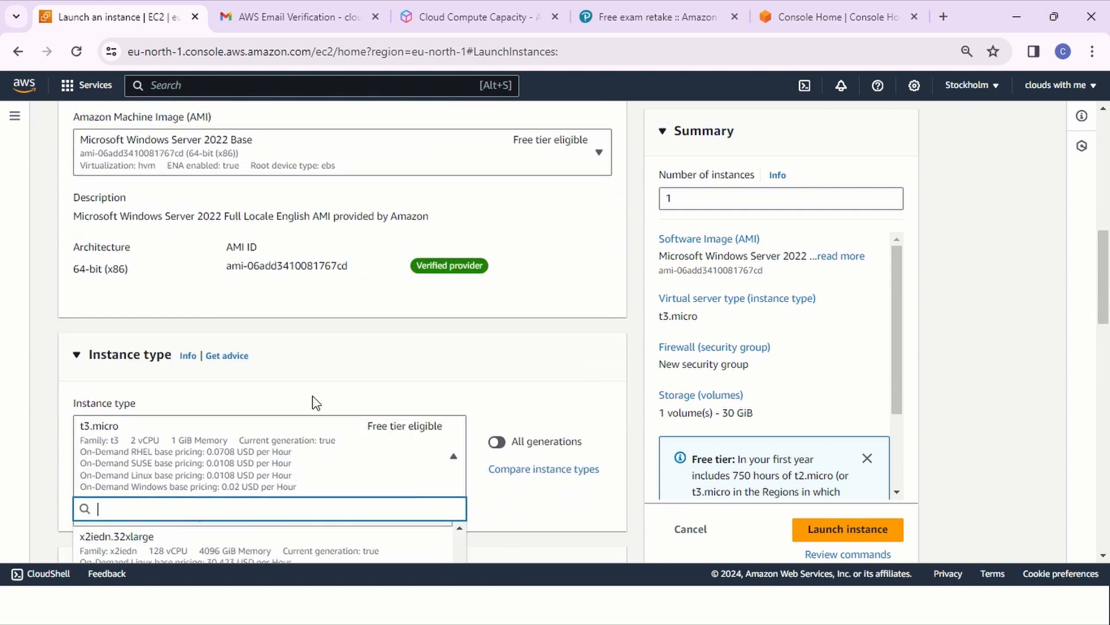
left_click(1015, 260)
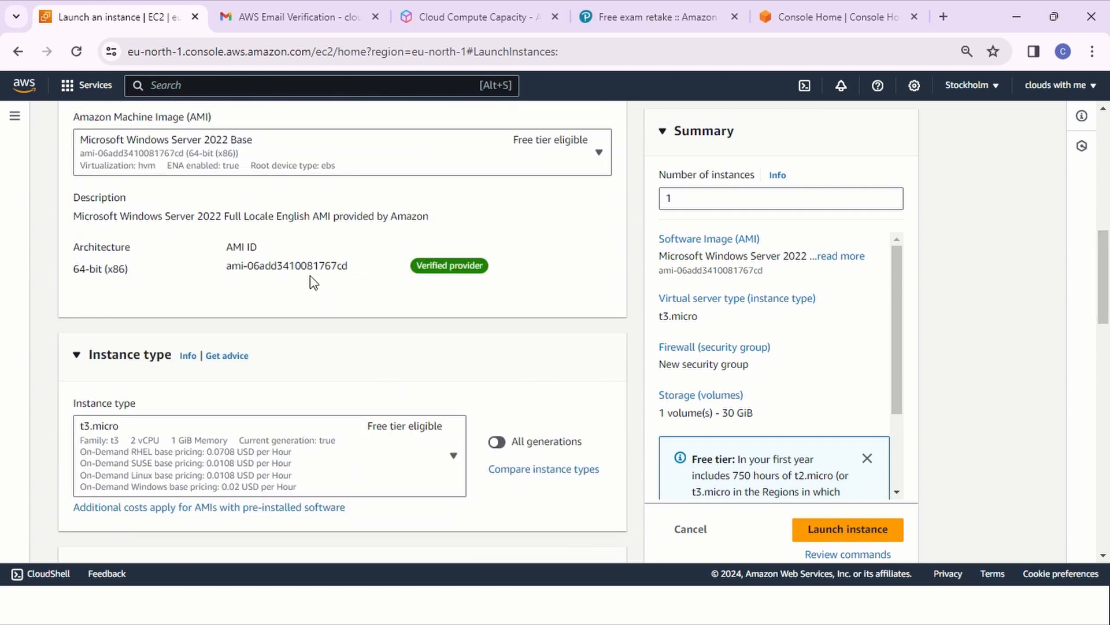
Create an RSA key pair named cloudswithme in .pem format for logging in to the instance
scroll(313, 280, "down", 7)
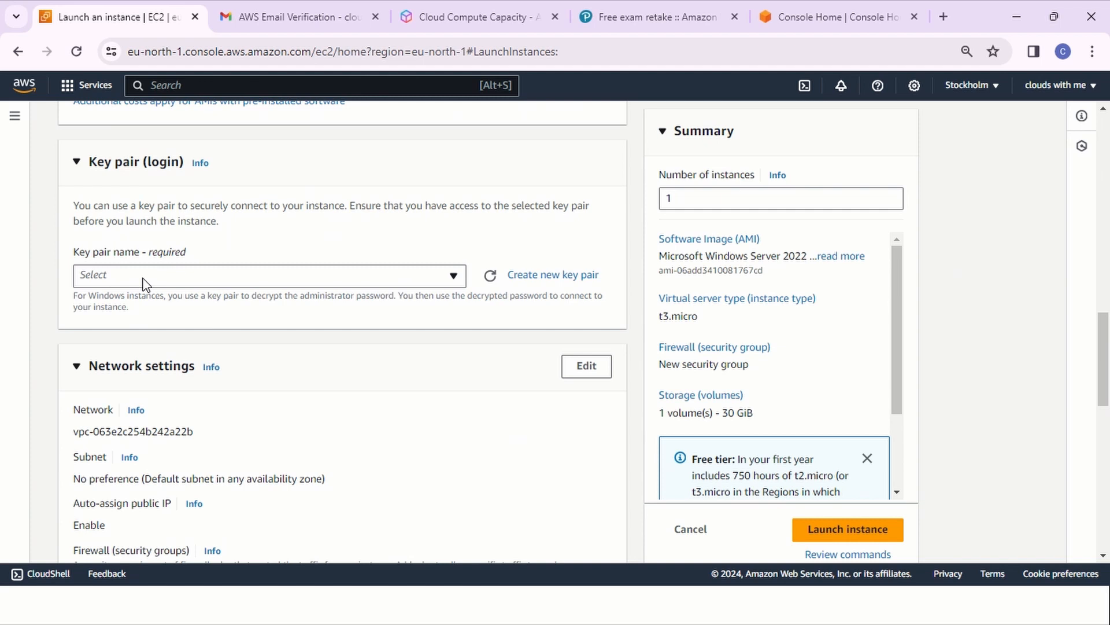
left_click(145, 283)
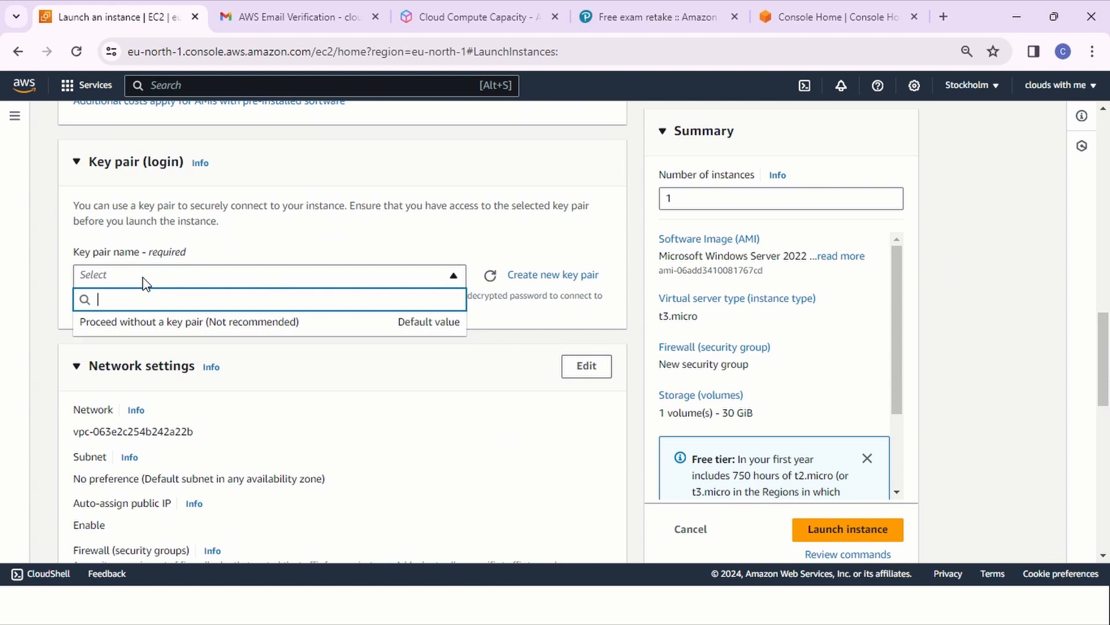
left_click(486, 256)
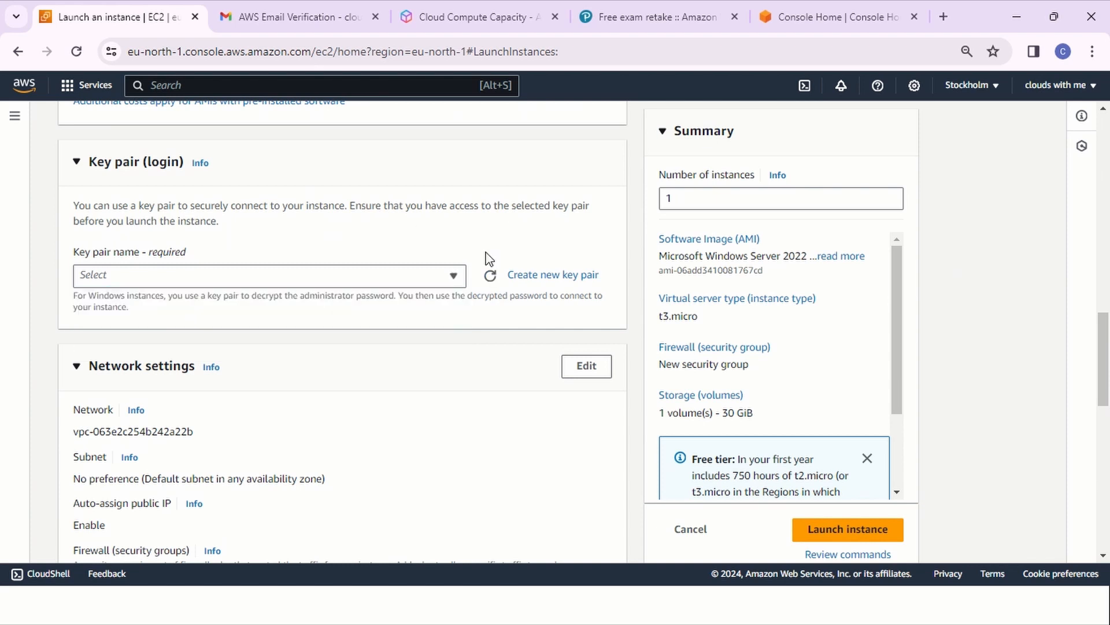
left_click(547, 276)
left_click(472, 221)
type("cl")
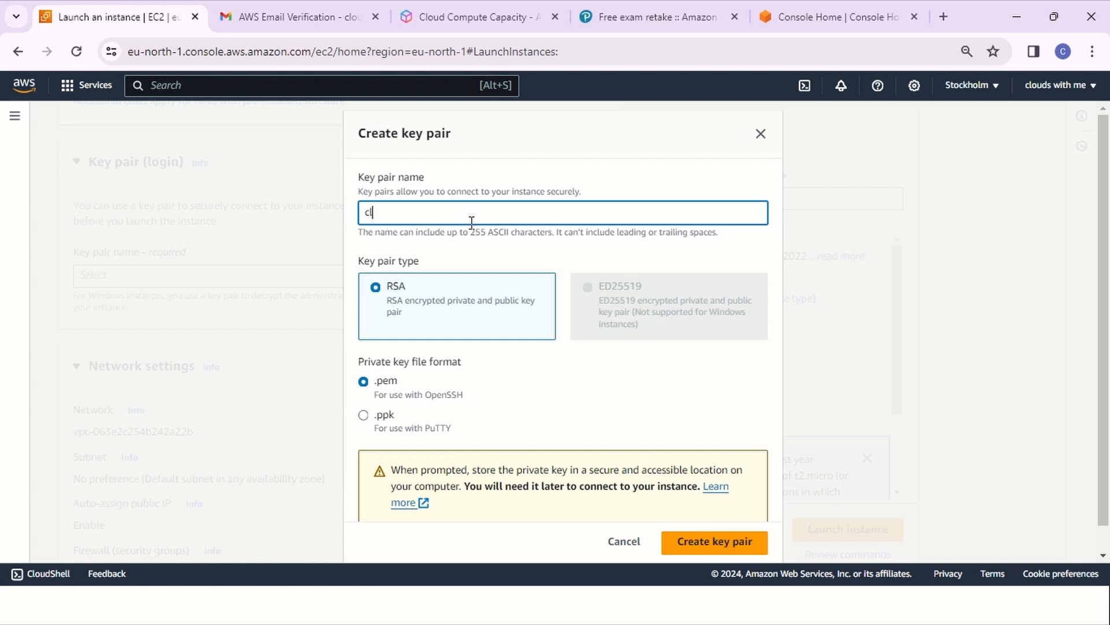
type("oudswithme")
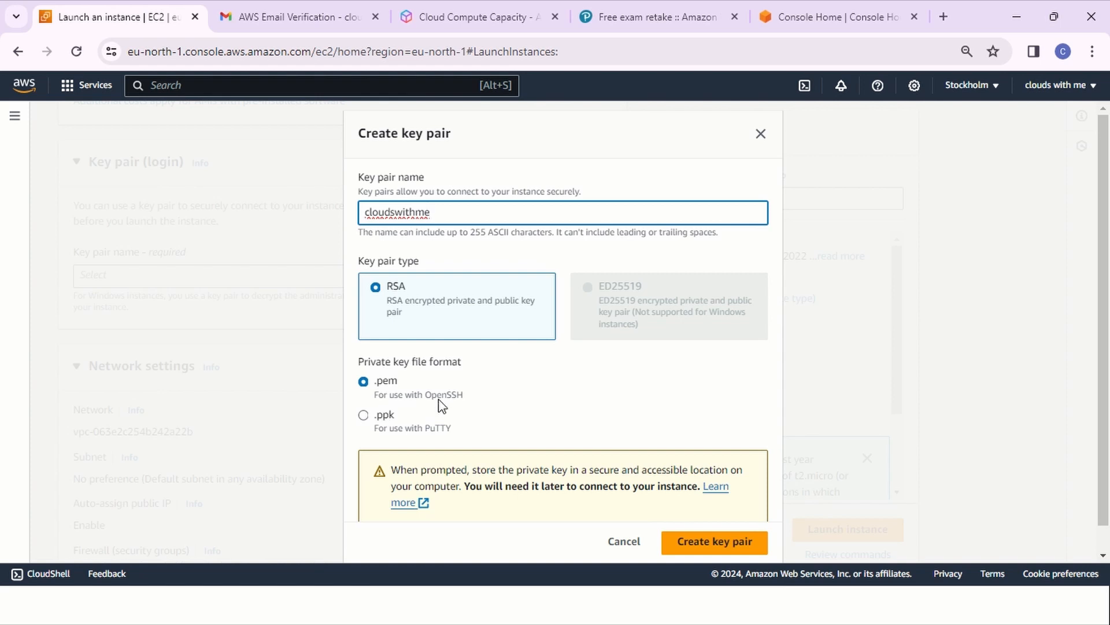
scroll(698, 359, "down", 1)
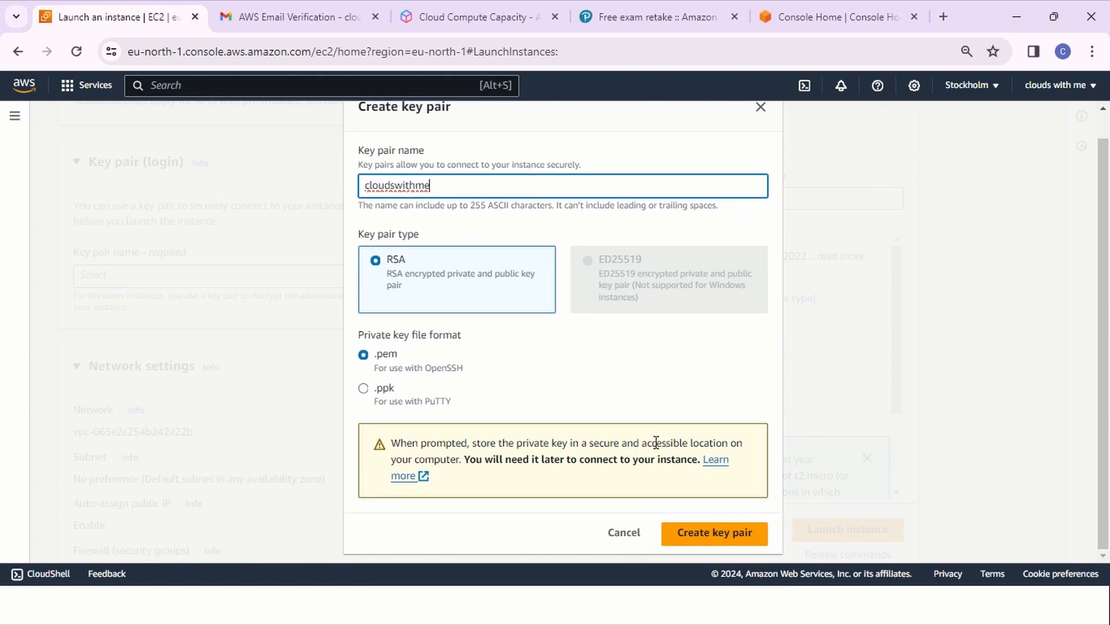
left_click(711, 537)
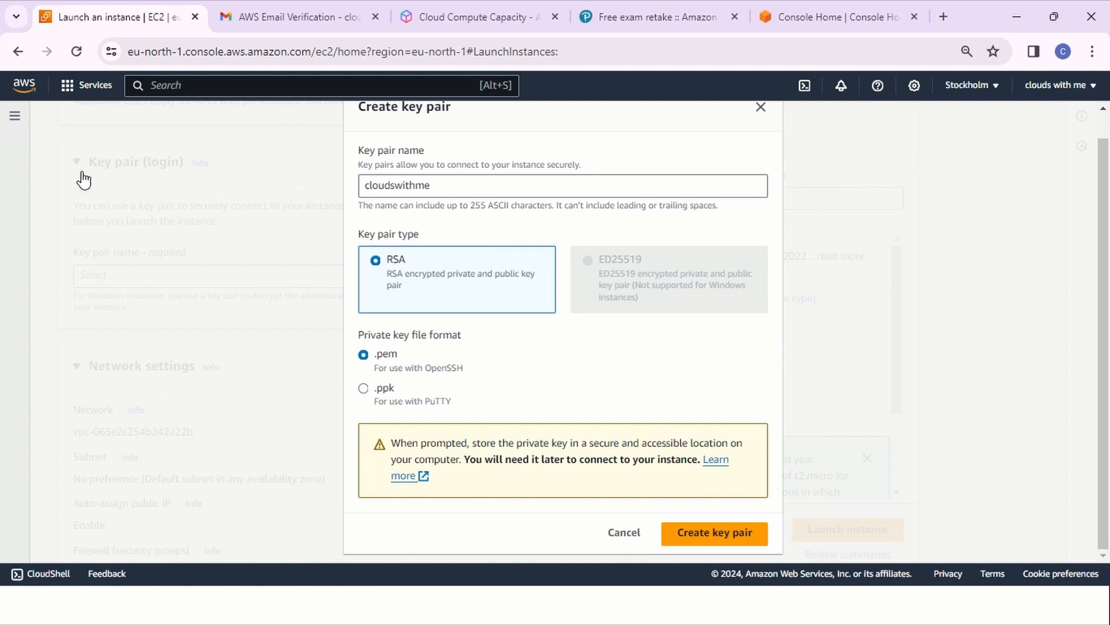
scroll(231, 344, "down", 1)
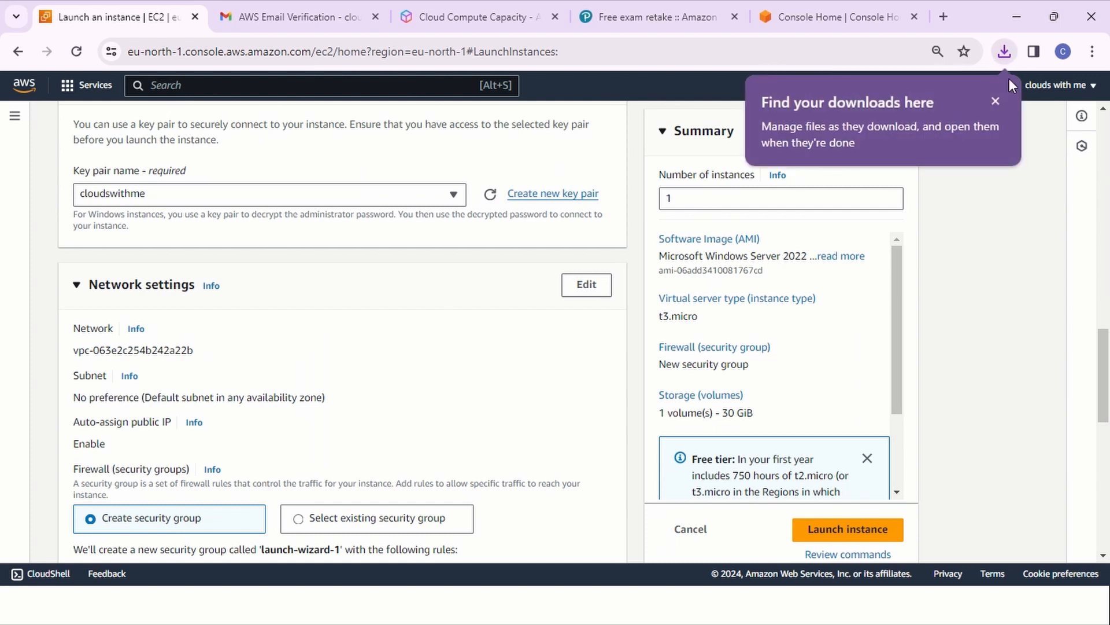
left_click(995, 100)
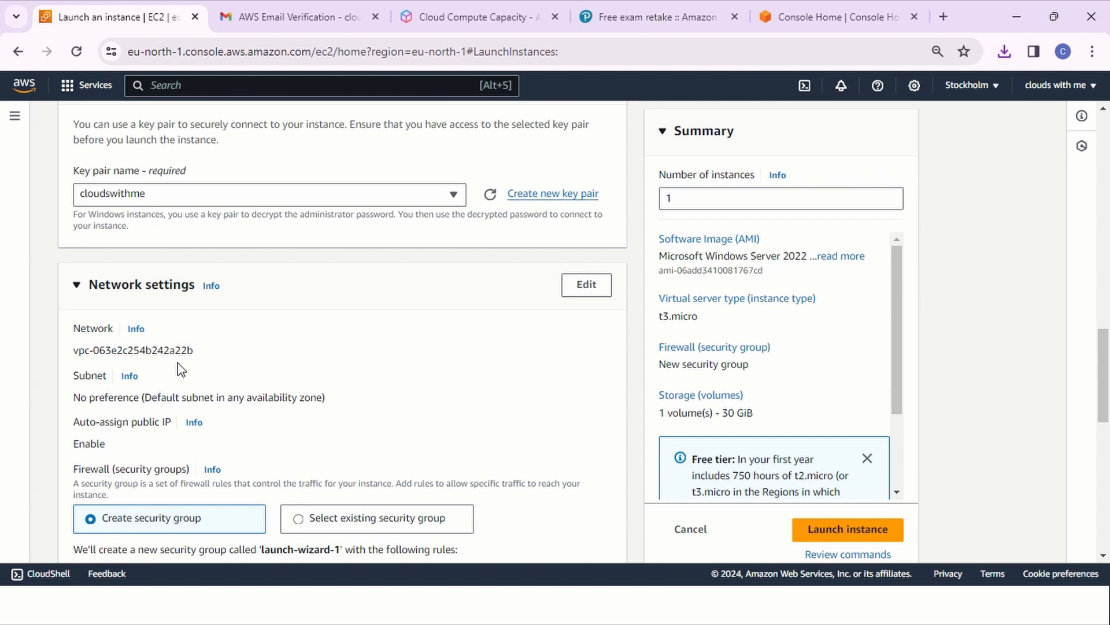
Allow HTTPS and HTTP traffic from the internet in the new security group's rules
scroll(278, 388, "down", 3)
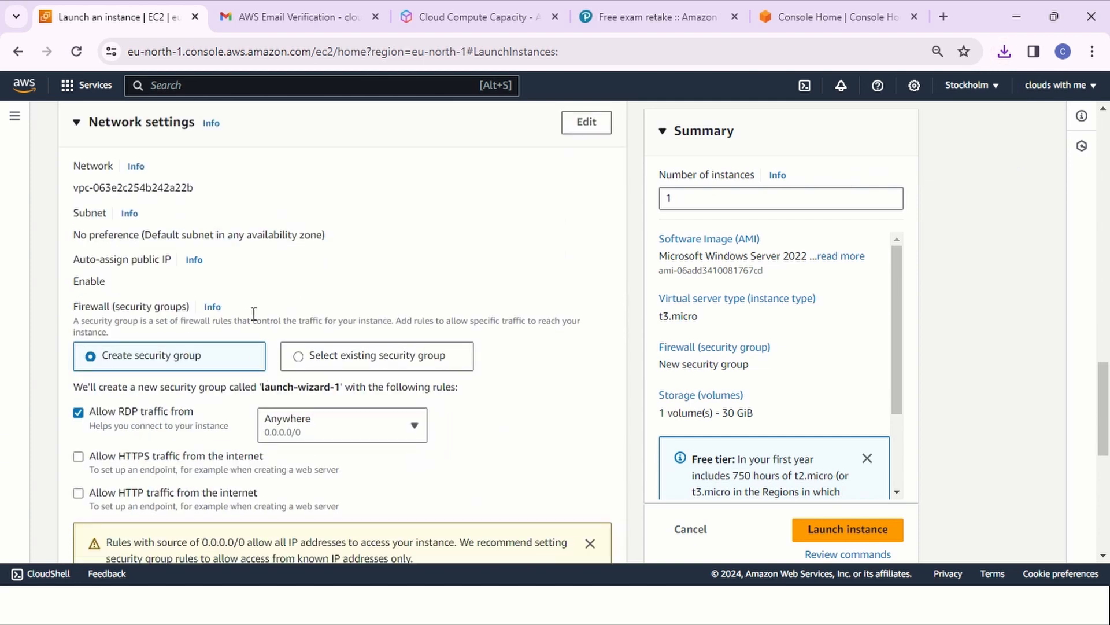
scroll(276, 285, "down", 2)
left_click(79, 376)
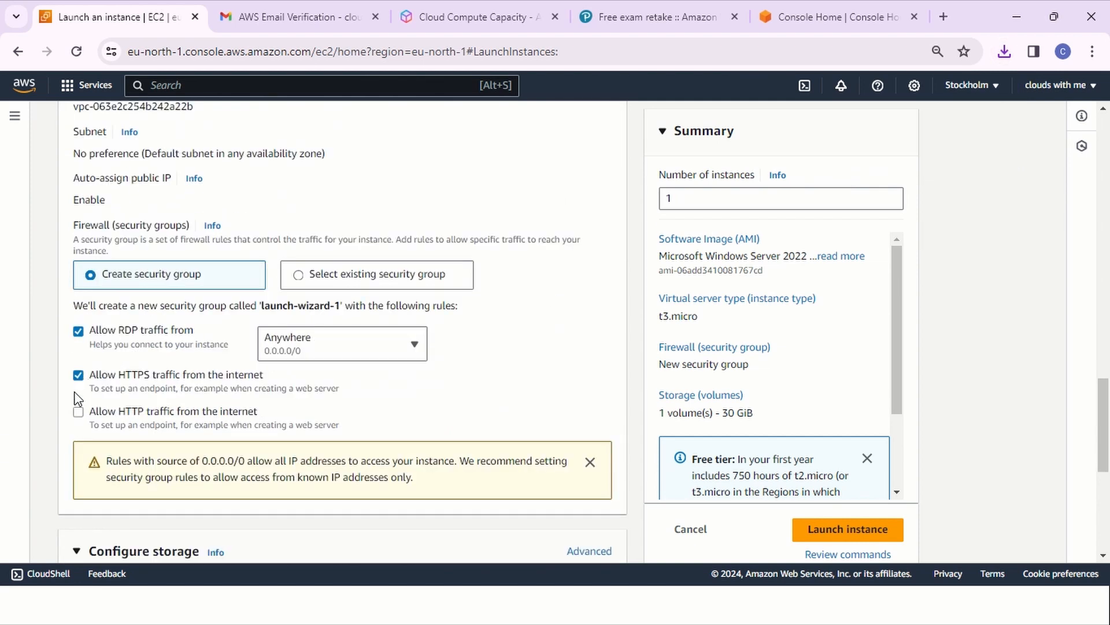
left_click(79, 412)
Review the storage configuration, launch the instance and open the list of instances
scroll(149, 385, "down", 3)
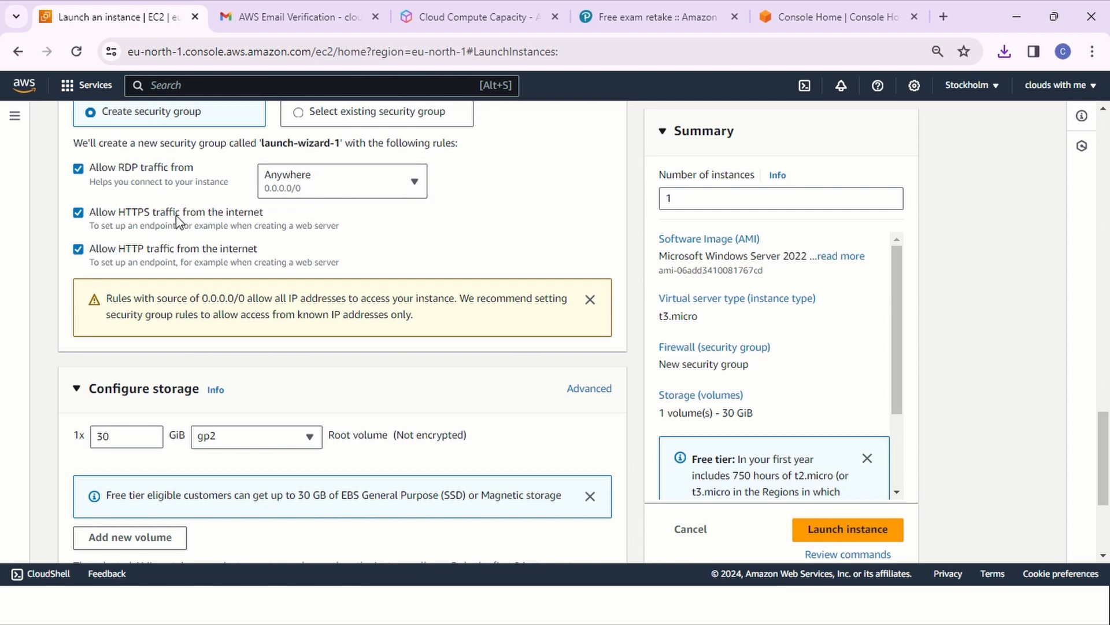
scroll(177, 219, "down", 4)
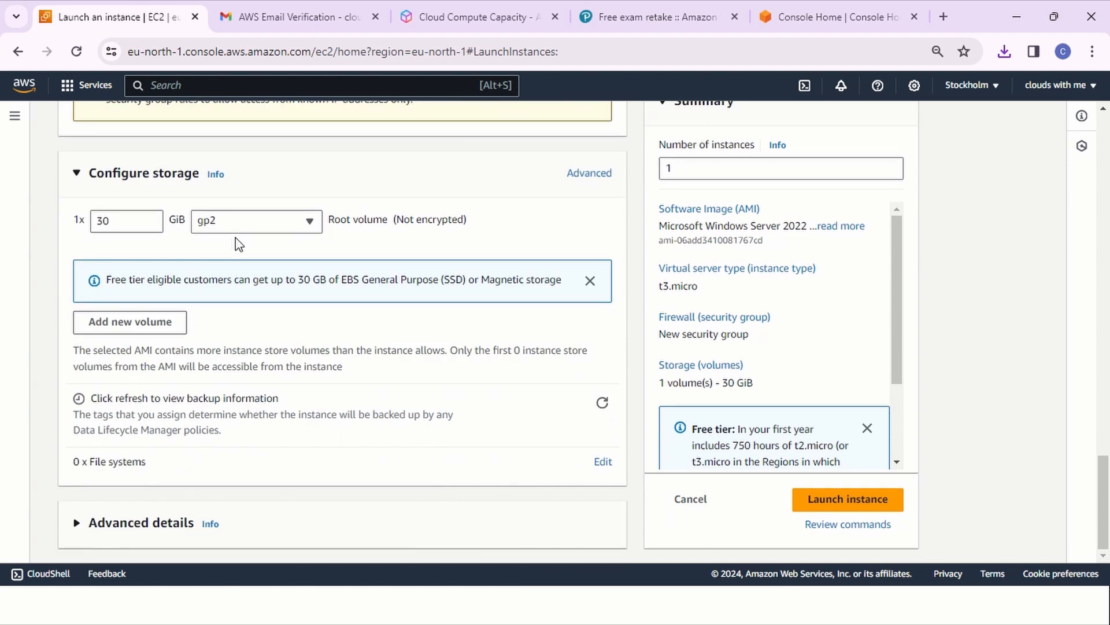
scroll(277, 250, "up", 5)
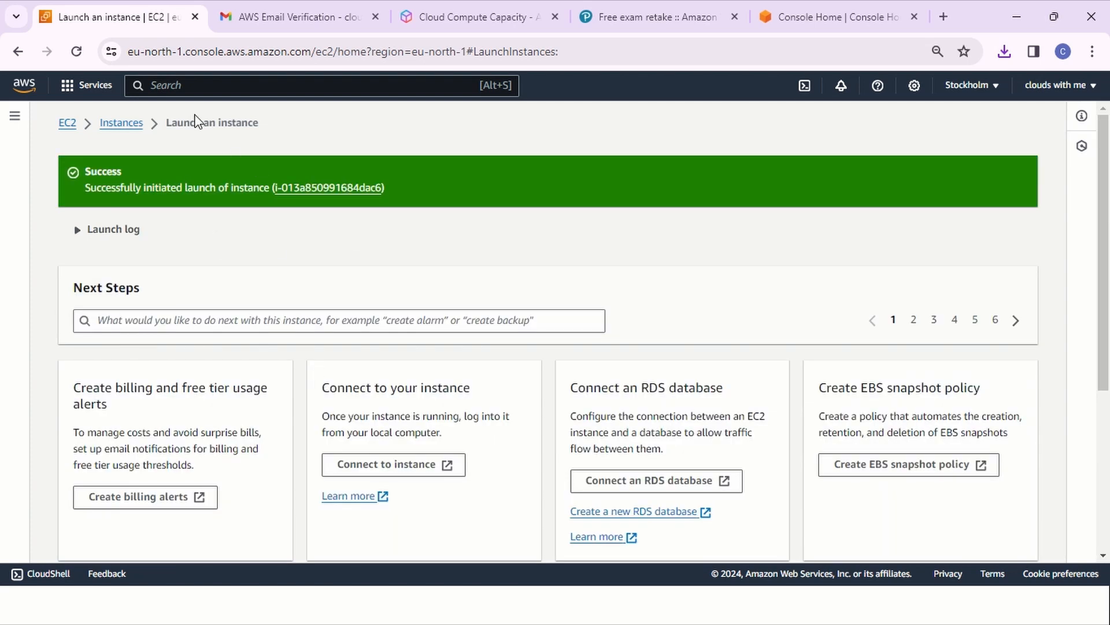
left_click(136, 123)
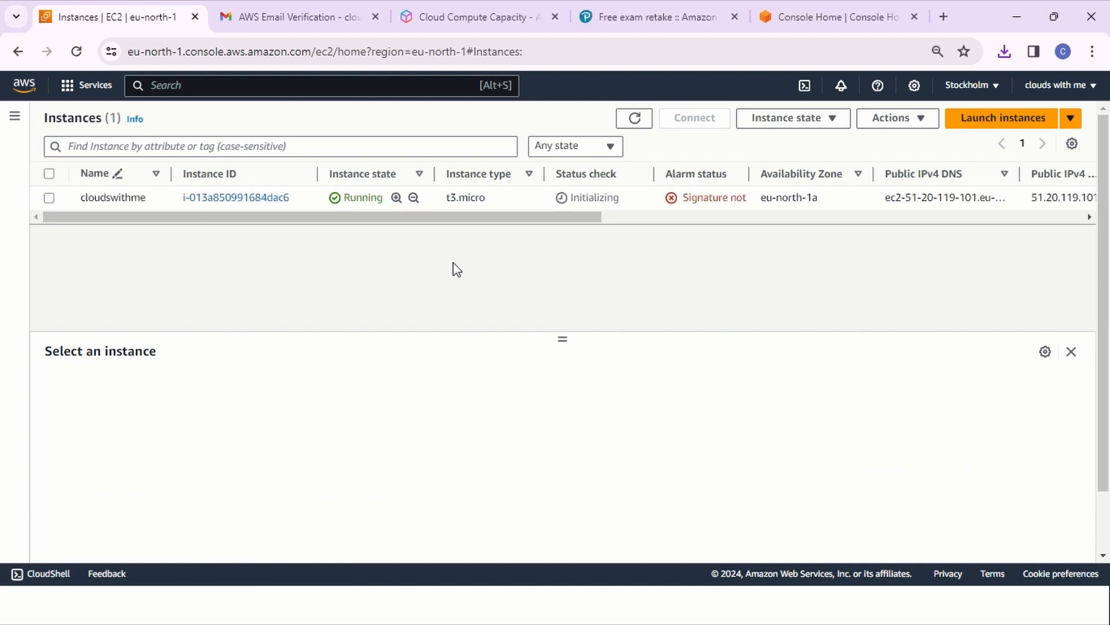
Examine the cloudswithme instance's columns in the list, including its public IPv4 address
left_click_drag(439, 217, 393, 193)
left_click_drag(585, 218, 763, 230)
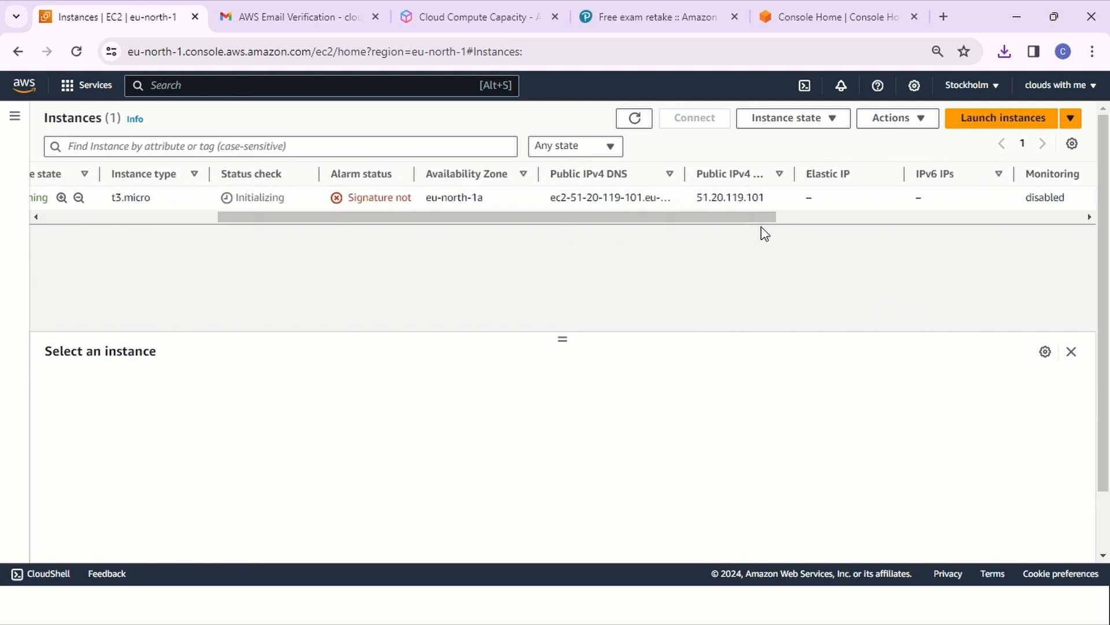
left_click_drag(698, 199, 769, 213)
right_click(749, 196)
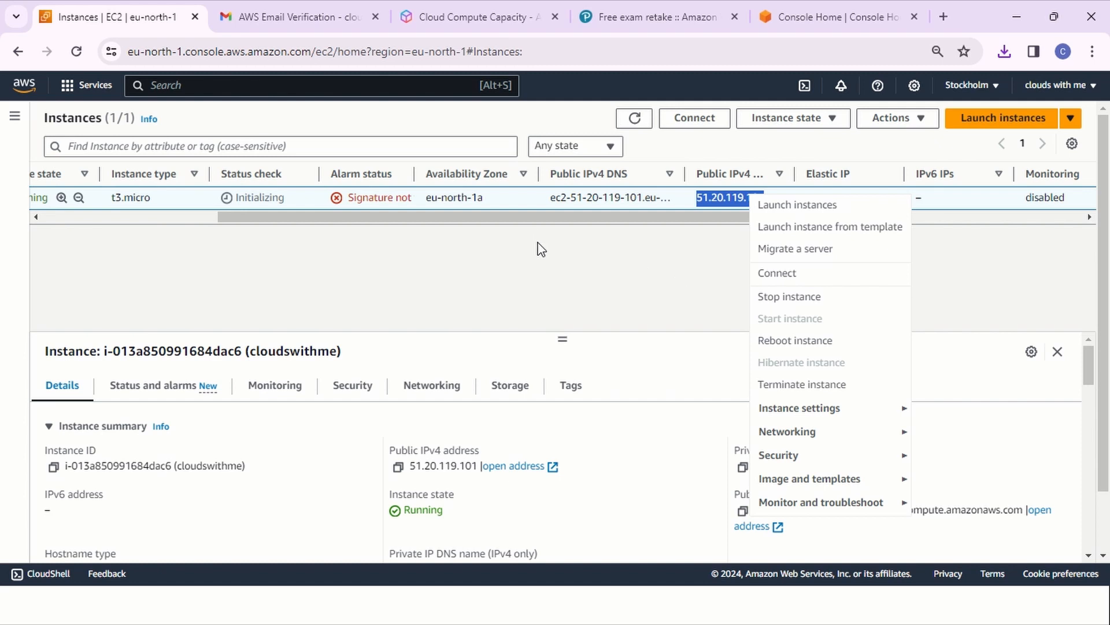
left_click_drag(508, 220, 300, 219)
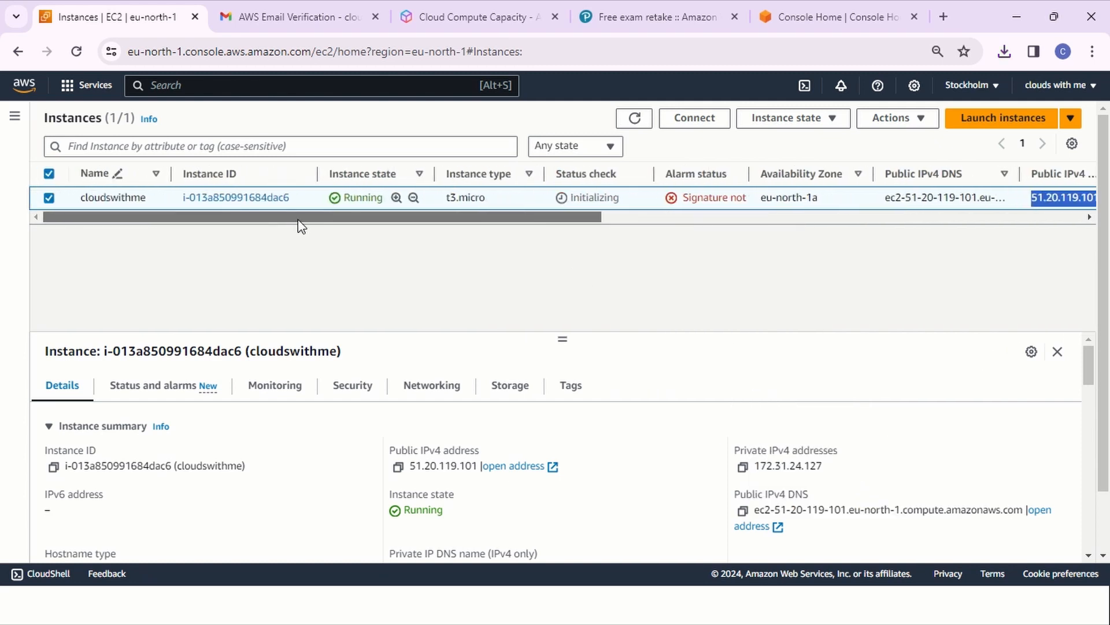
Open the cloudswithme instance's connection options and show the RDP client method
left_click(234, 198)
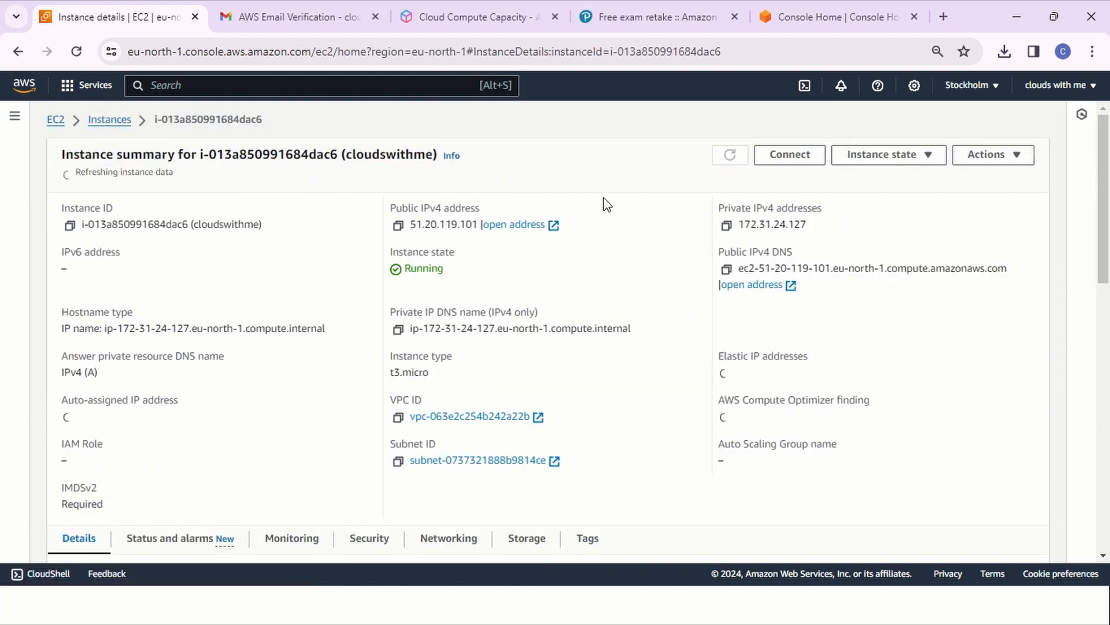
left_click(785, 161)
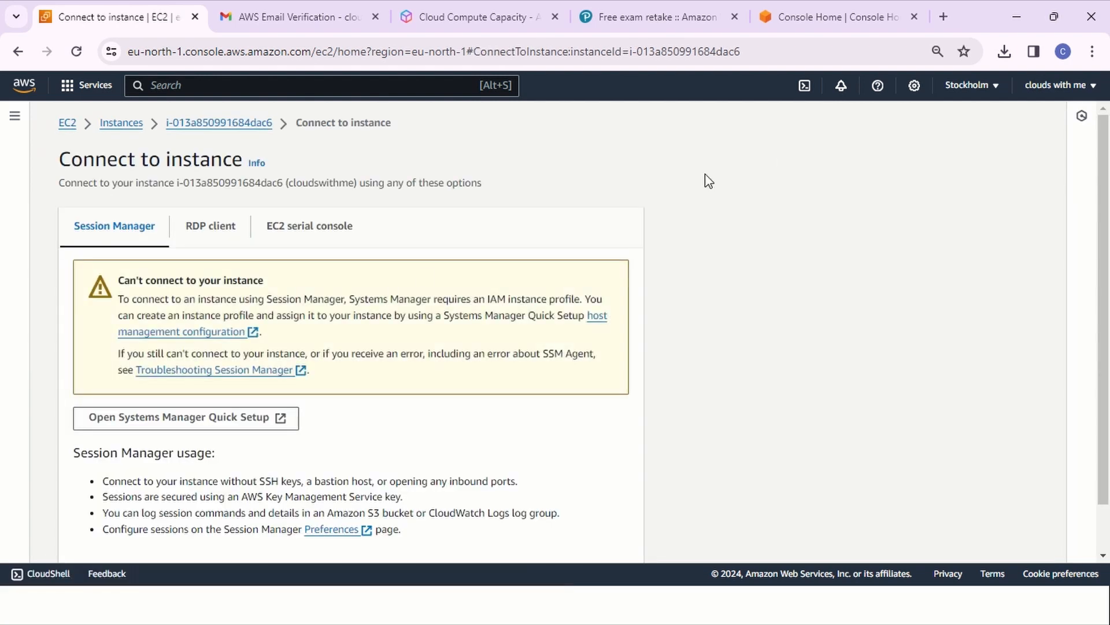
scroll(110, 276, "down", 1)
left_click(220, 176)
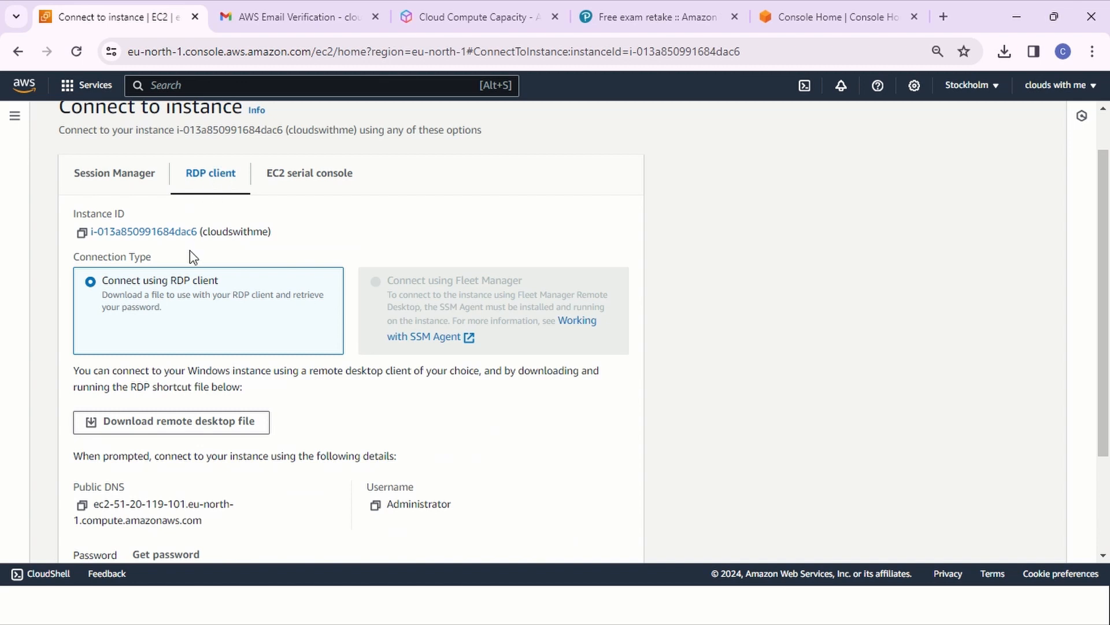
Download the remote desktop file for the cloudswithme instance and open its Windows password retrieval page
scroll(193, 257, "down", 1)
left_click(205, 355)
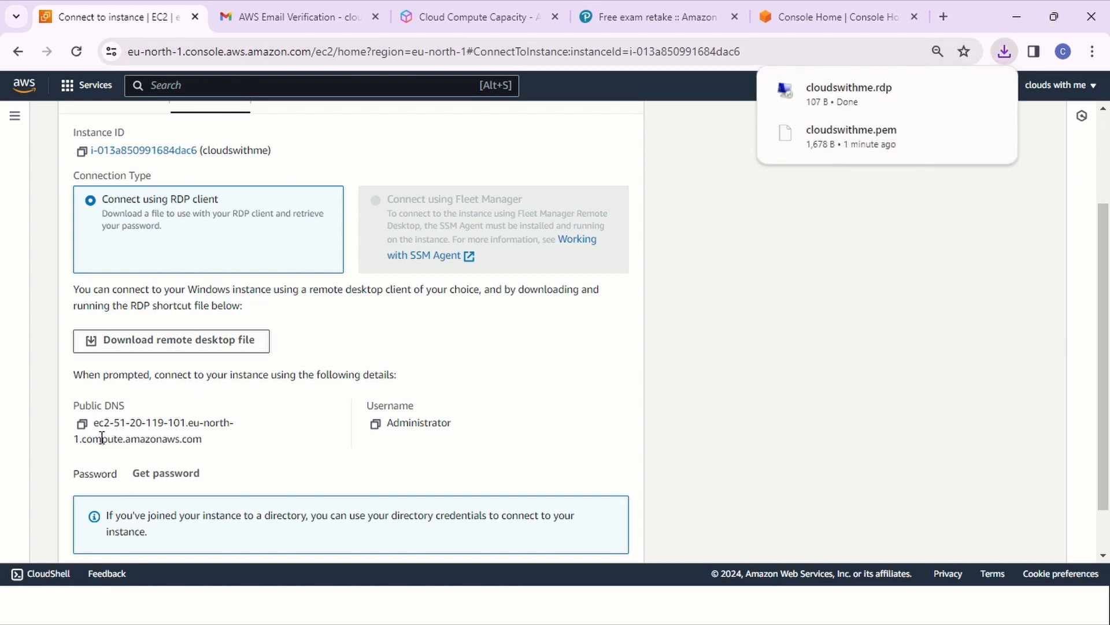
scroll(224, 396, "down", 1)
left_click(134, 420)
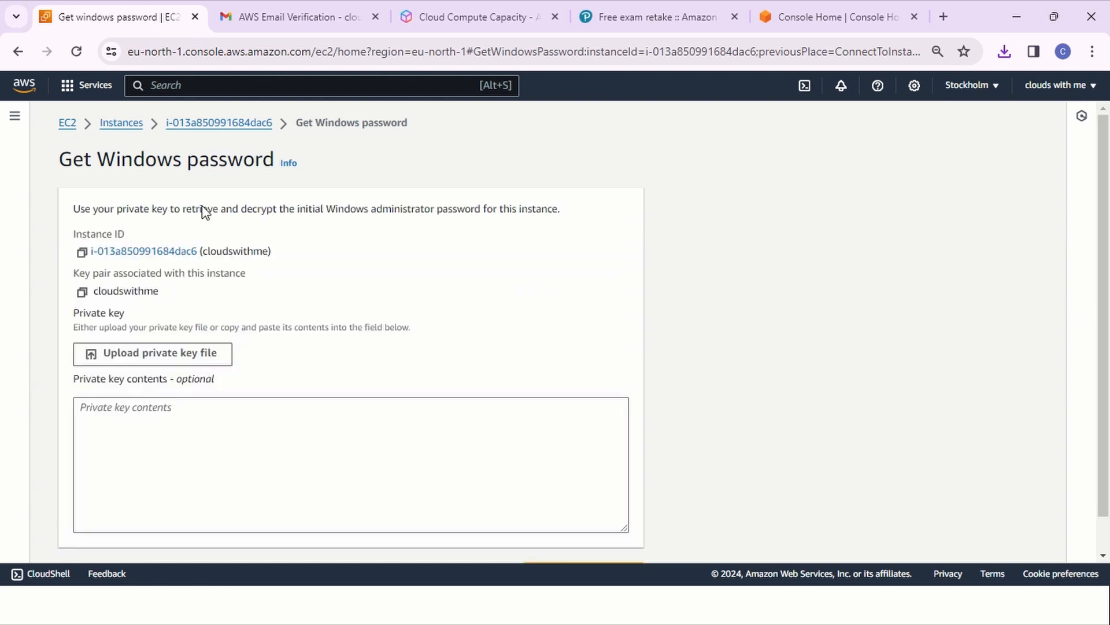
Upload the private key file cloudswithme.pem from Downloads and decrypt the instance's Windows administrator password
scroll(185, 226, "down", 1)
left_click(175, 315)
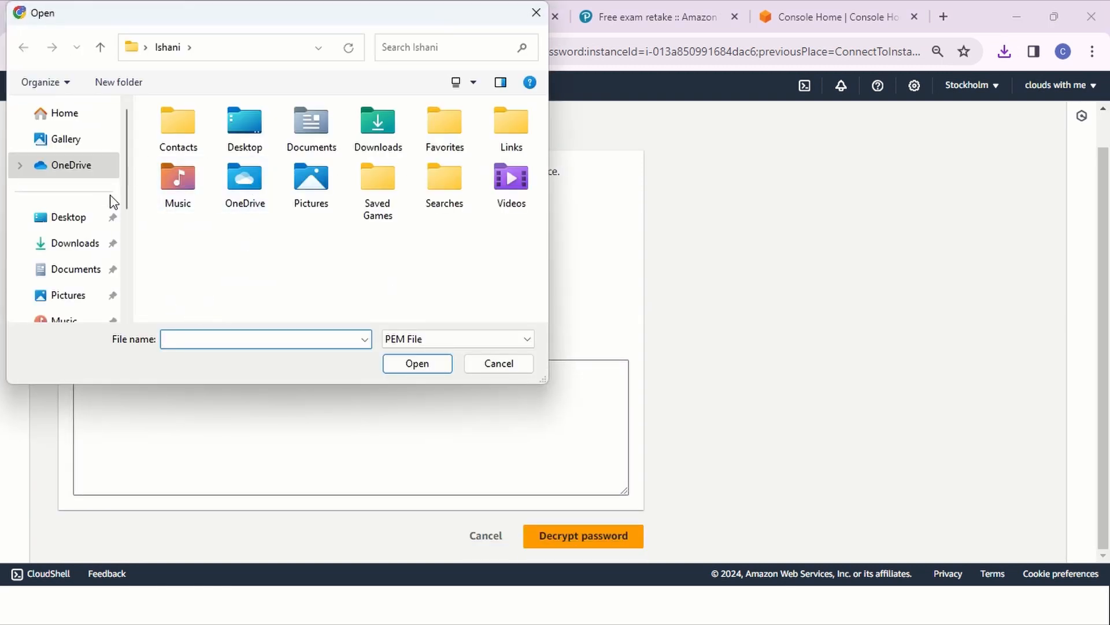
left_click(84, 246)
double_click(212, 155)
scroll(354, 391, "down", 6)
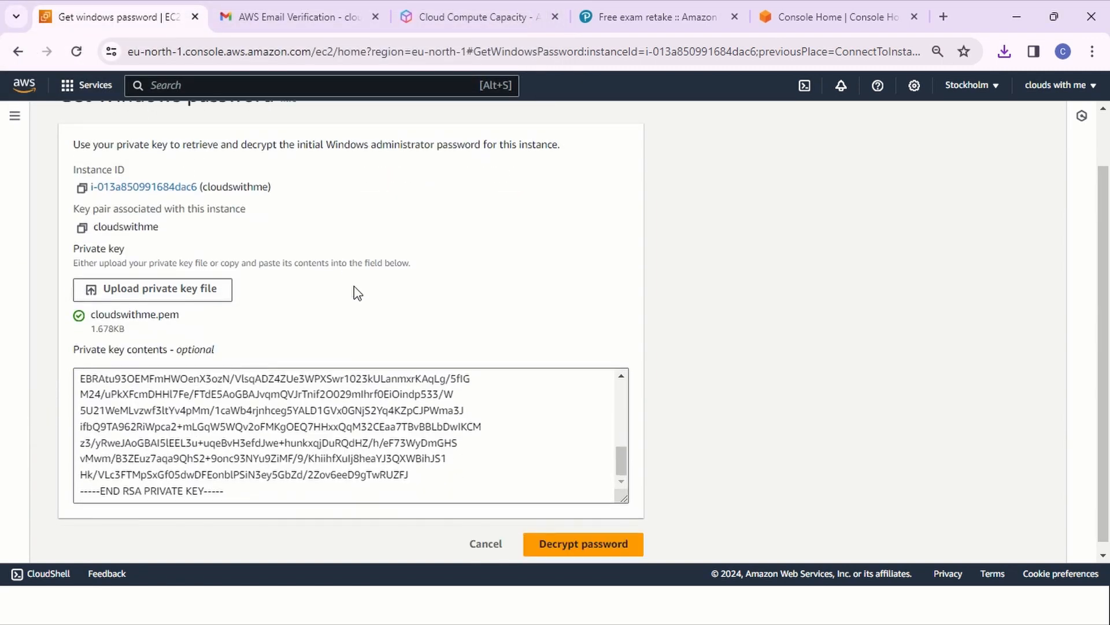
left_click(610, 539)
scroll(494, 357, "down", 2)
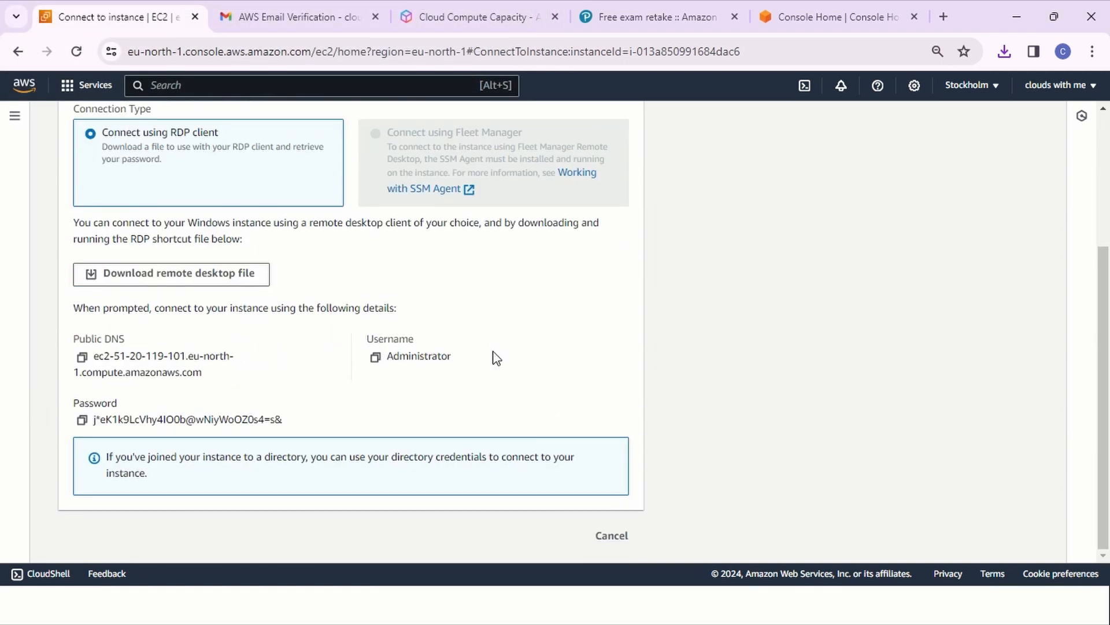
Copy the decrypted password and start the remote connection from the downloaded cloudswithme.rdp file, accepting the unknown publisher
left_click(82, 421)
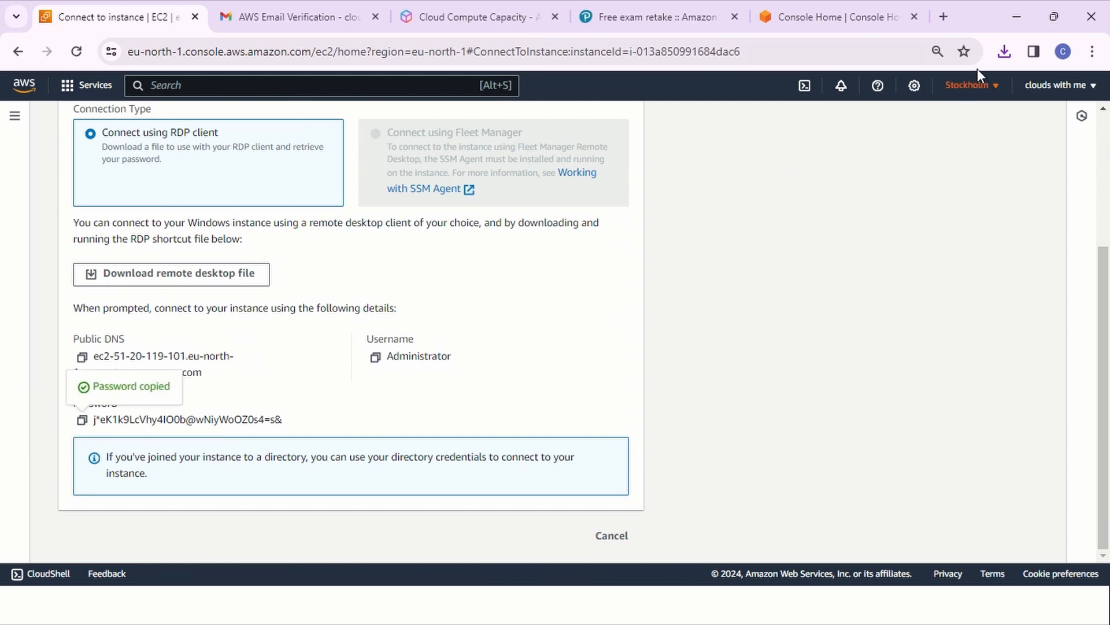
left_click(1002, 50)
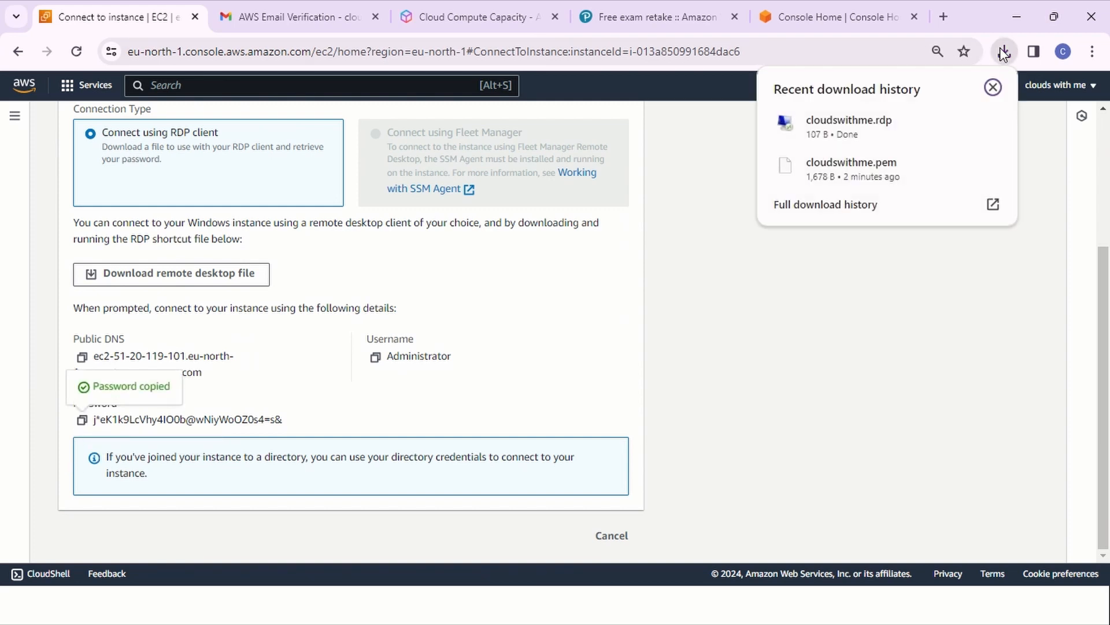
left_click(847, 123)
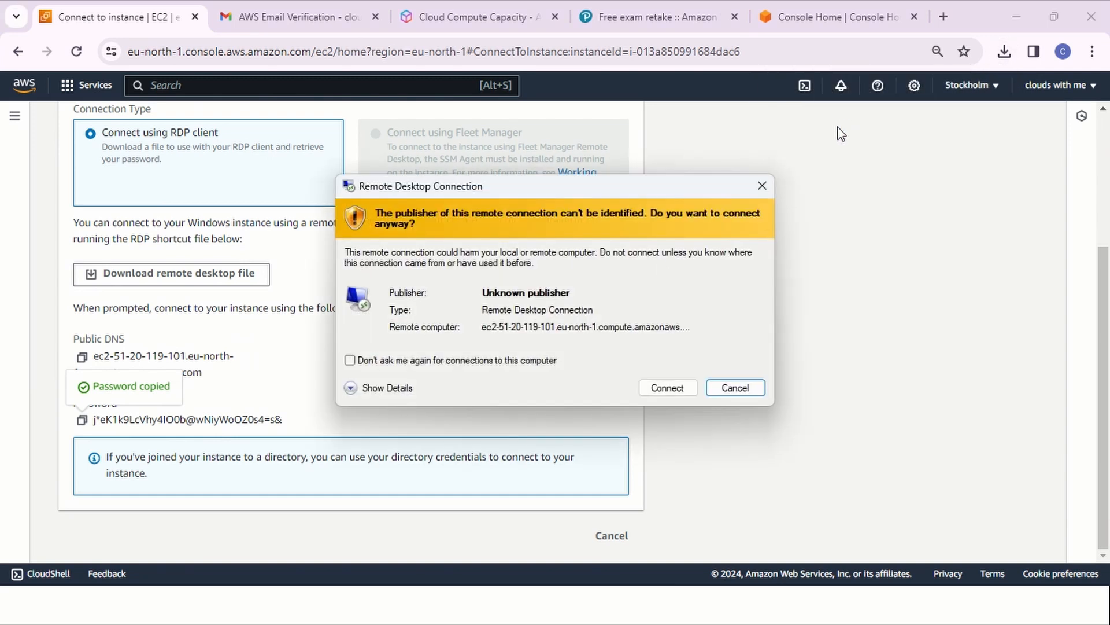
left_click(665, 387)
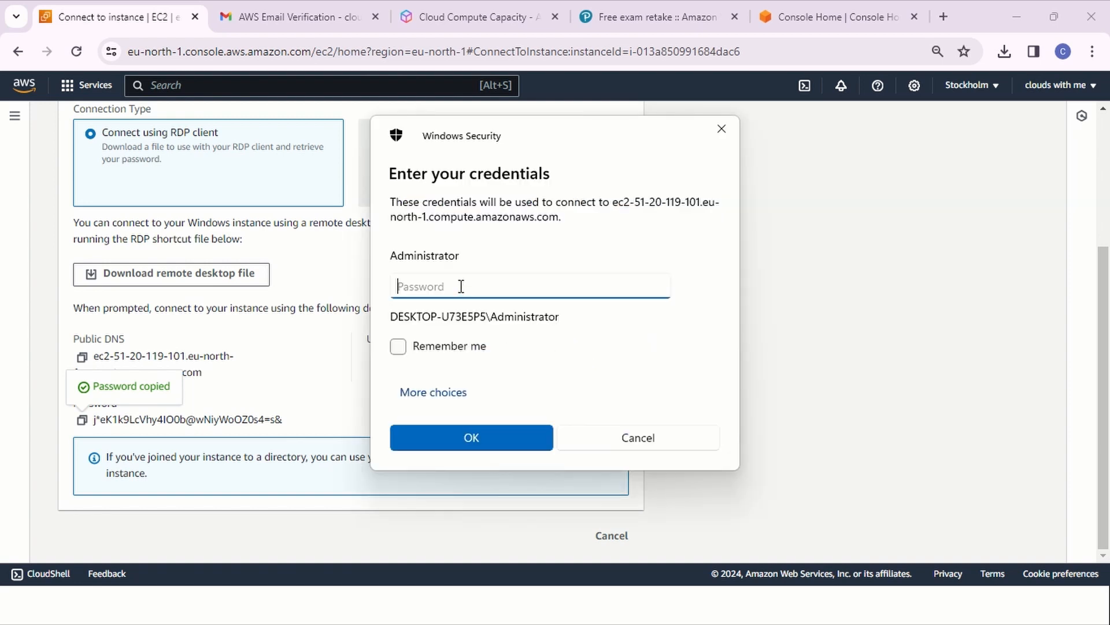
Enter the copied Administrator password and confirm the connection to the EC2 instance
key("ctrl+v")
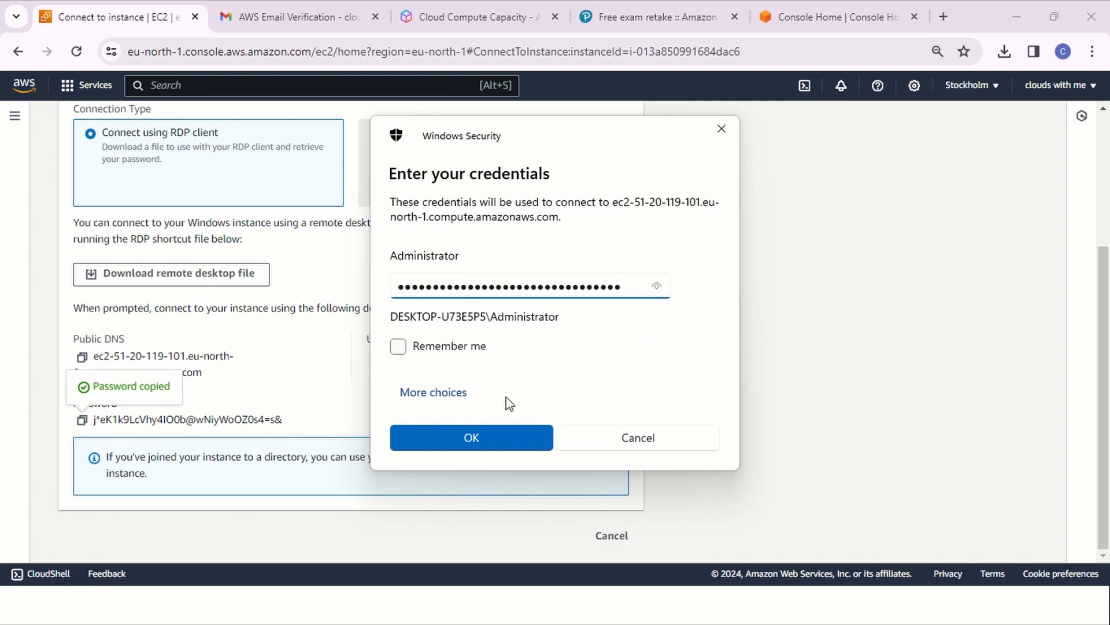
left_click(494, 429)
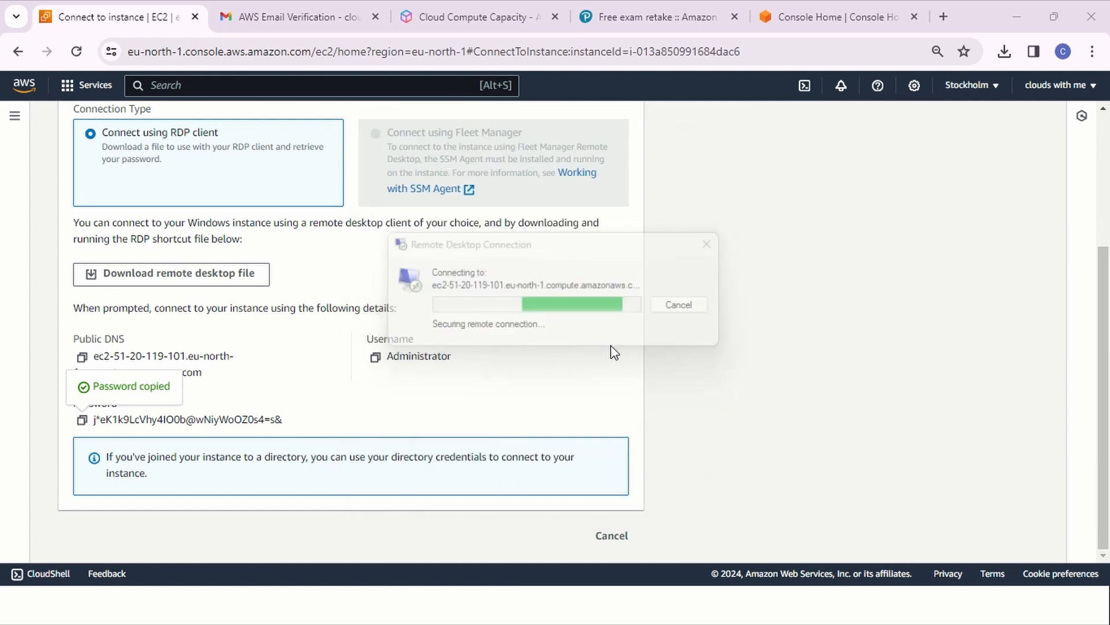
left_click(621, 434)
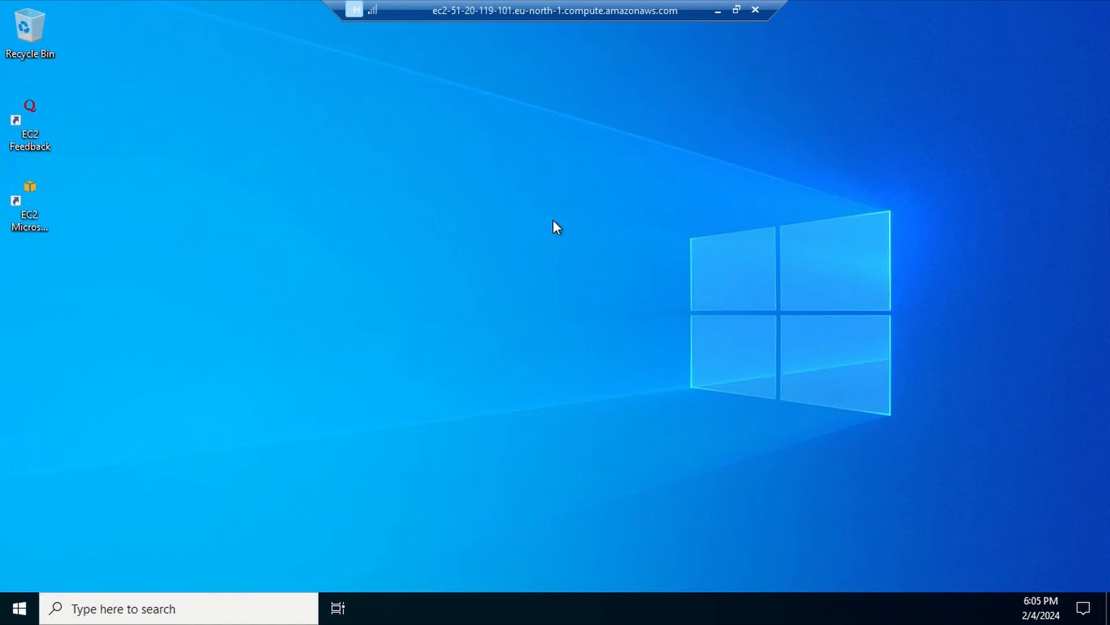
Refresh the remote server's desktop and allow the server to be discoverable on Network 2
right_click(580, 257)
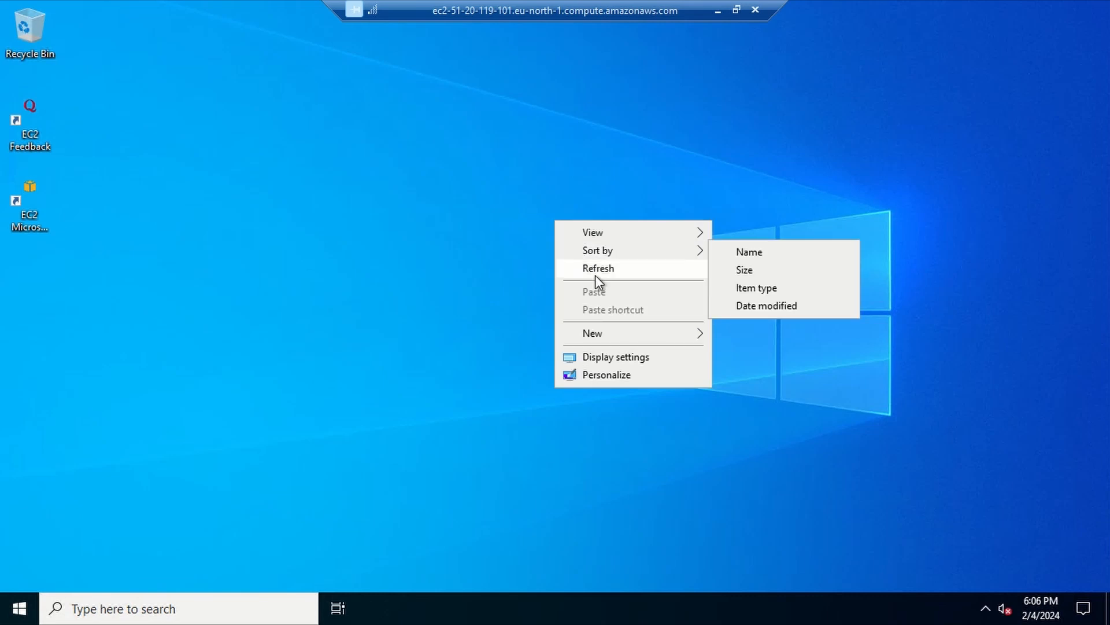
left_click(595, 276)
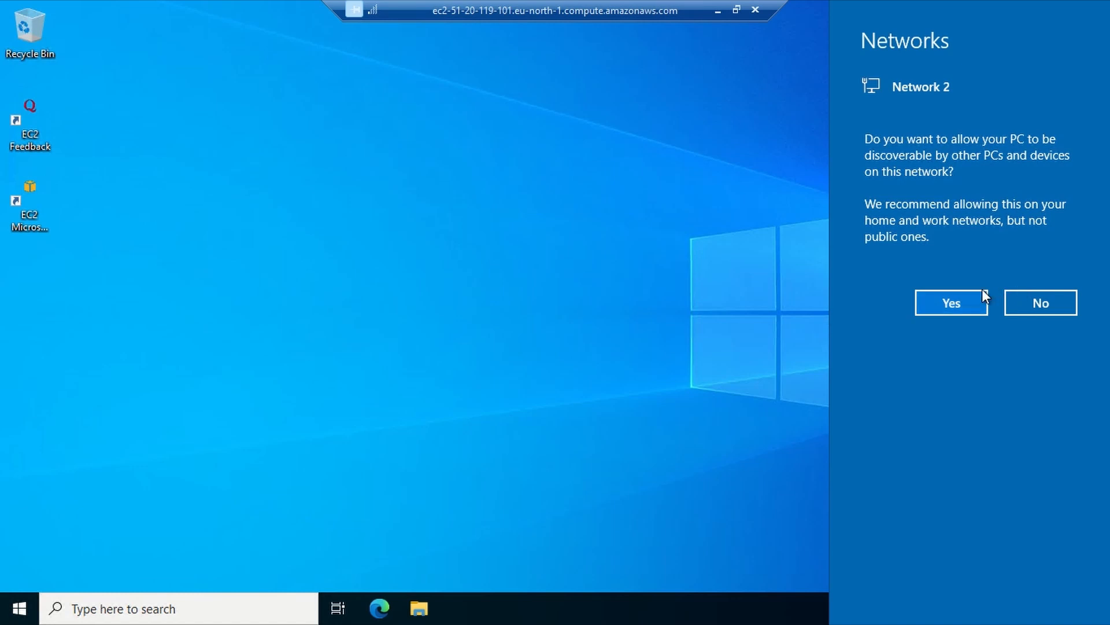
left_click(963, 313)
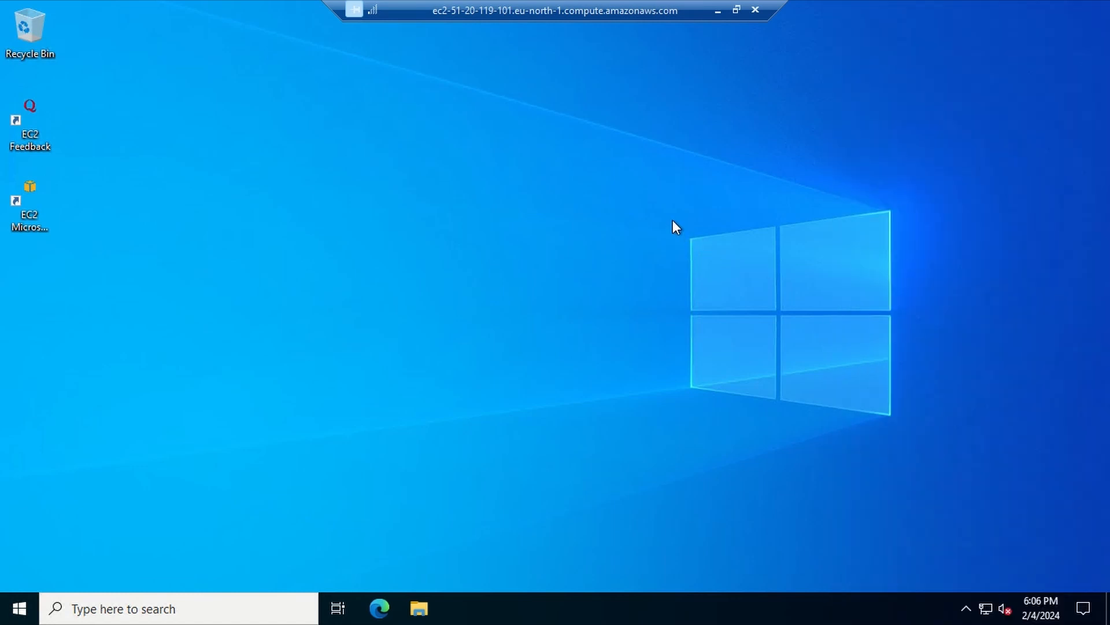
Refresh the remote desktop and examine the instance details written on its wallpaper
right_click(673, 221)
left_click(724, 268)
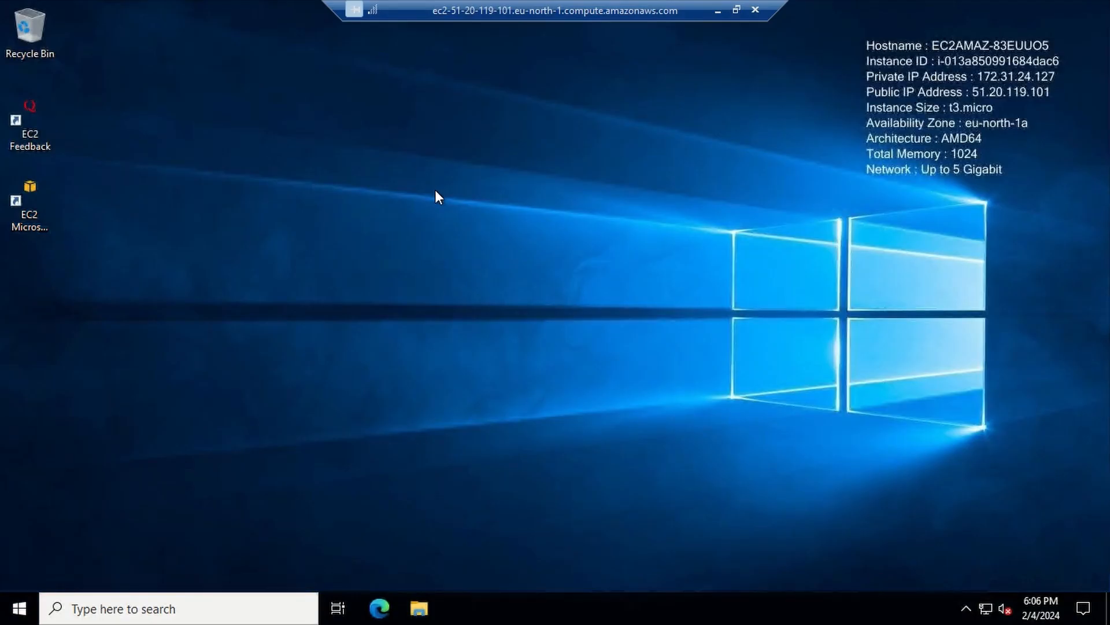
right_click(399, 122)
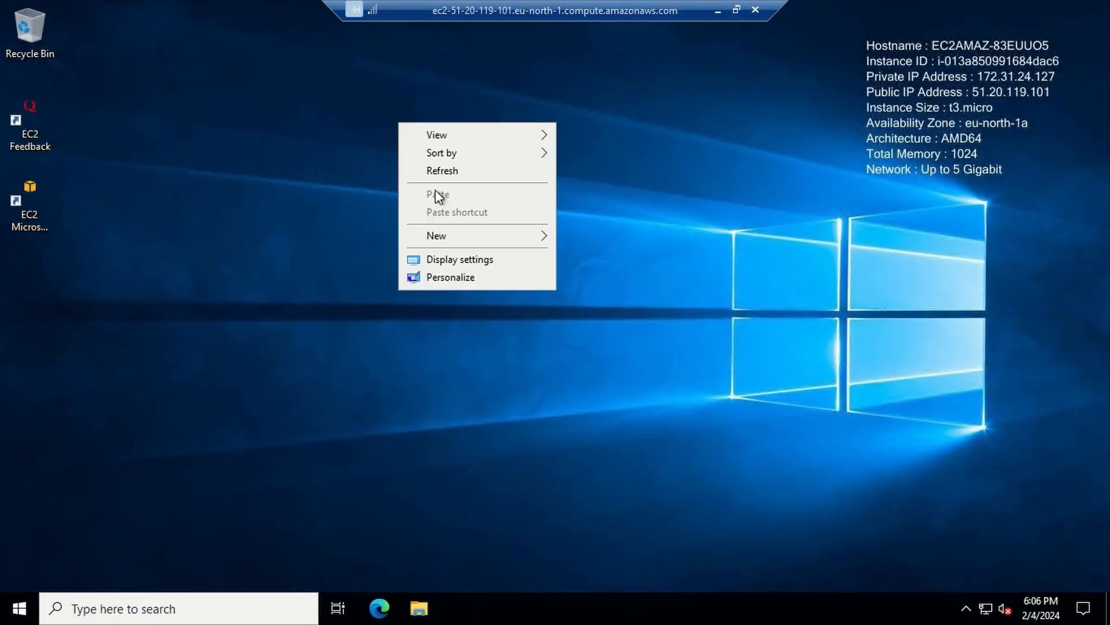
left_click(294, 79)
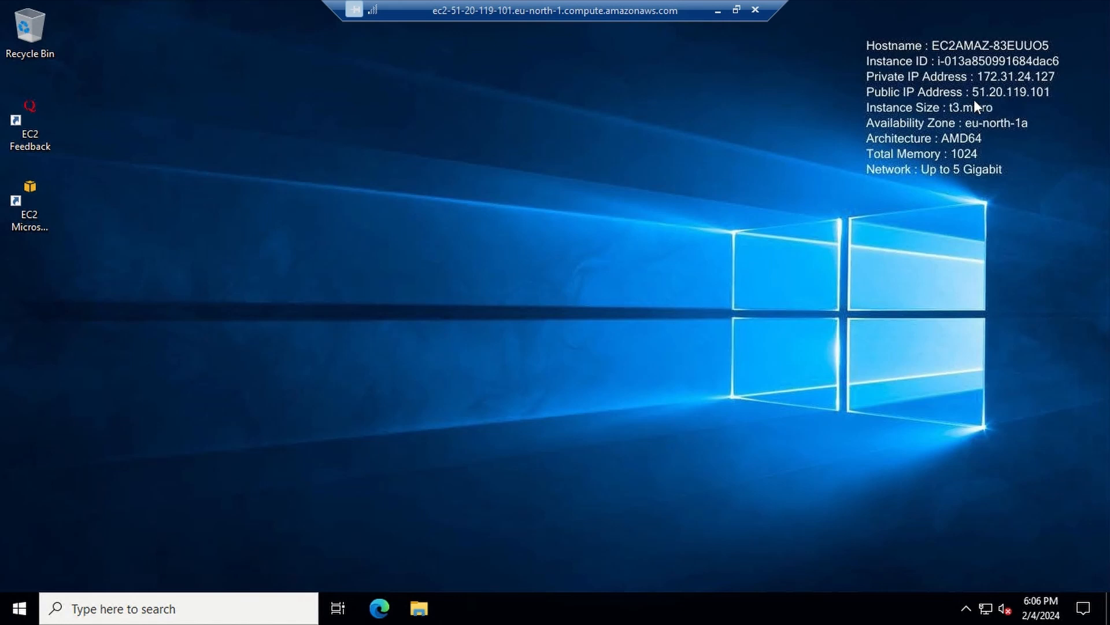
right_click(645, 187)
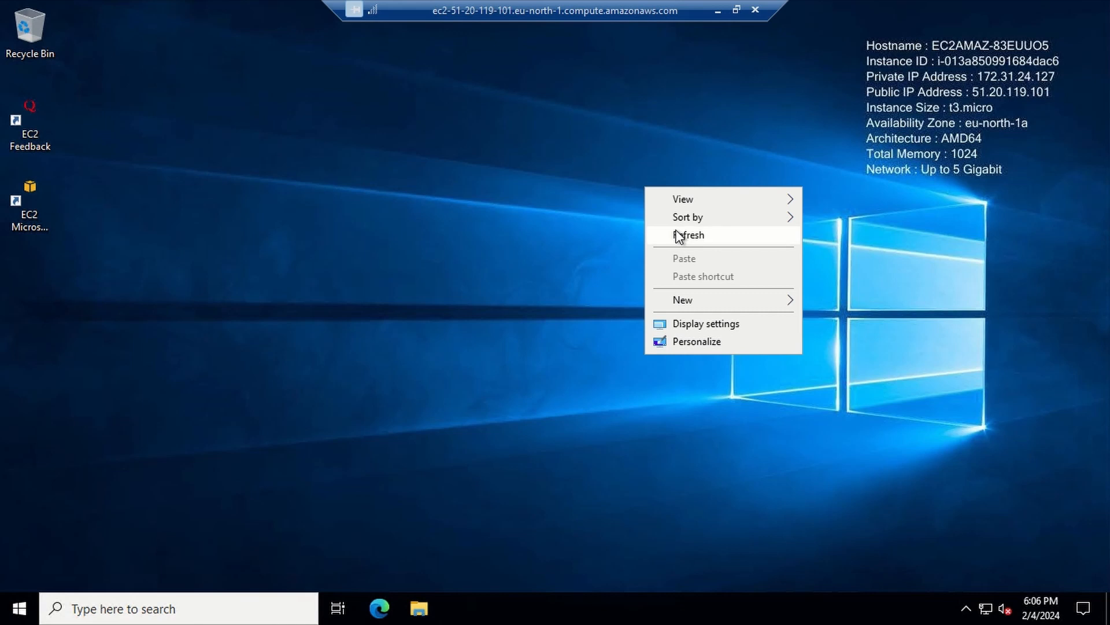
left_click(678, 236)
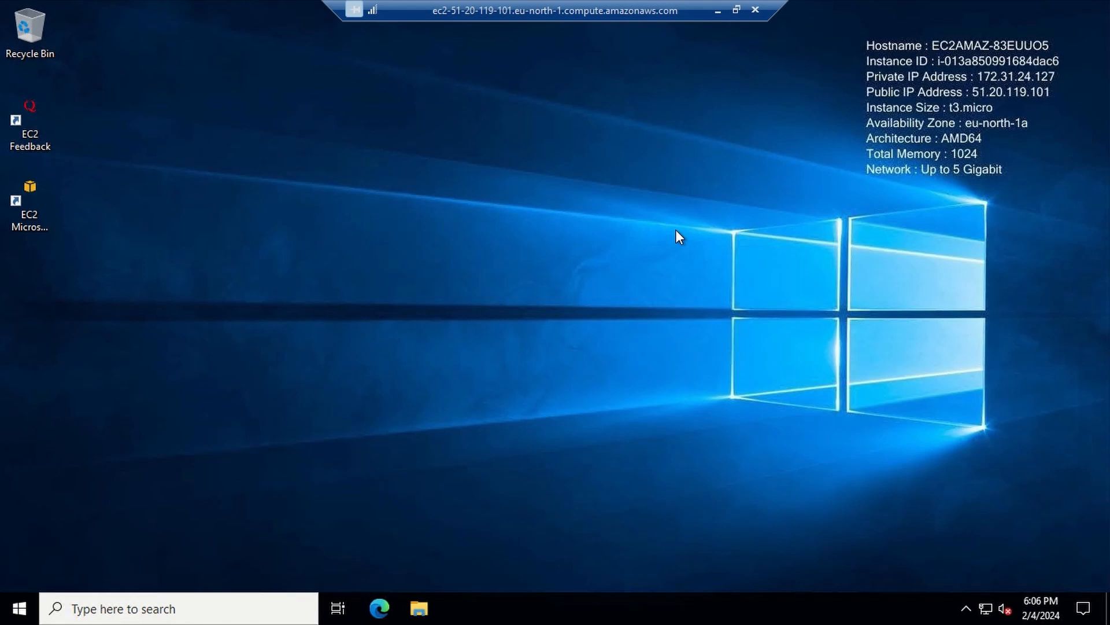
Run lusrmgr.msc on the remote server to open Local Users and Groups
key("super+r")
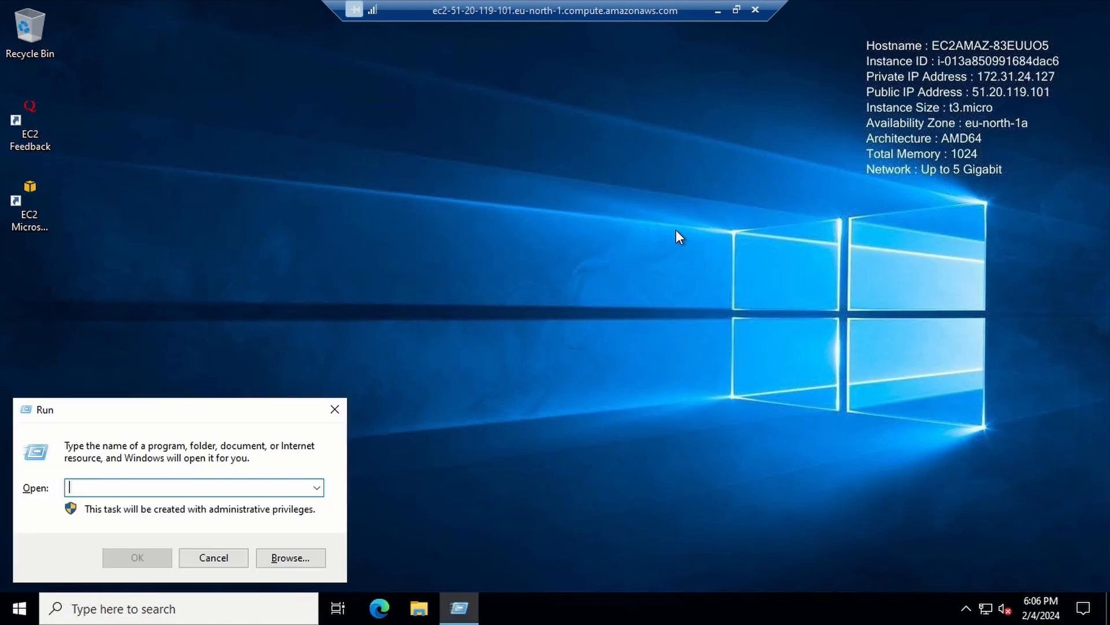
type("de")
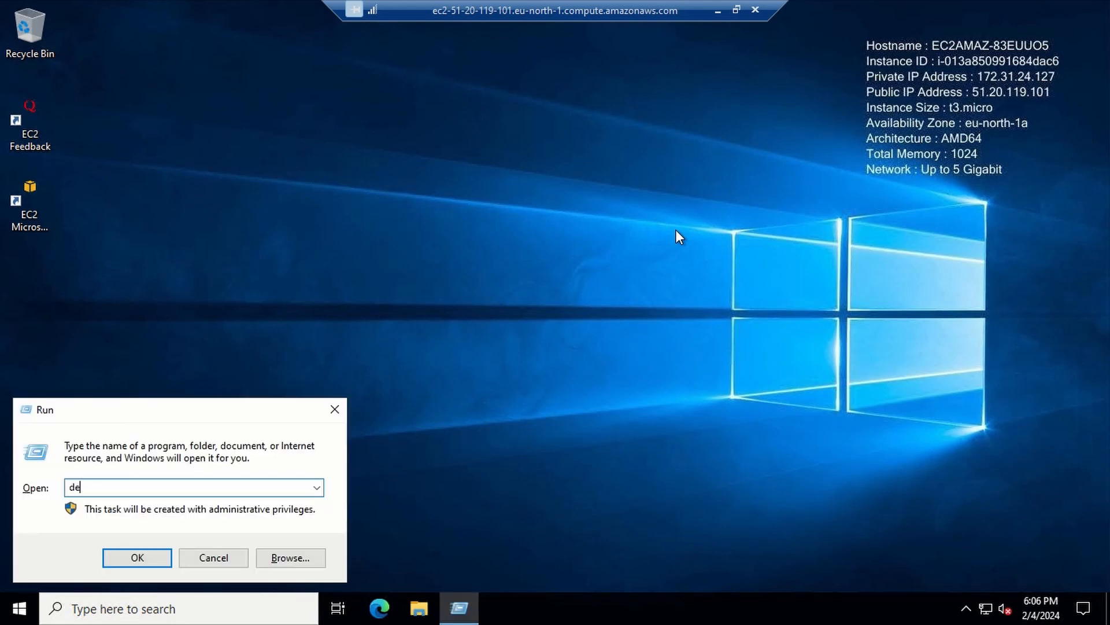
key("BackSpace")
key("BackSpace")
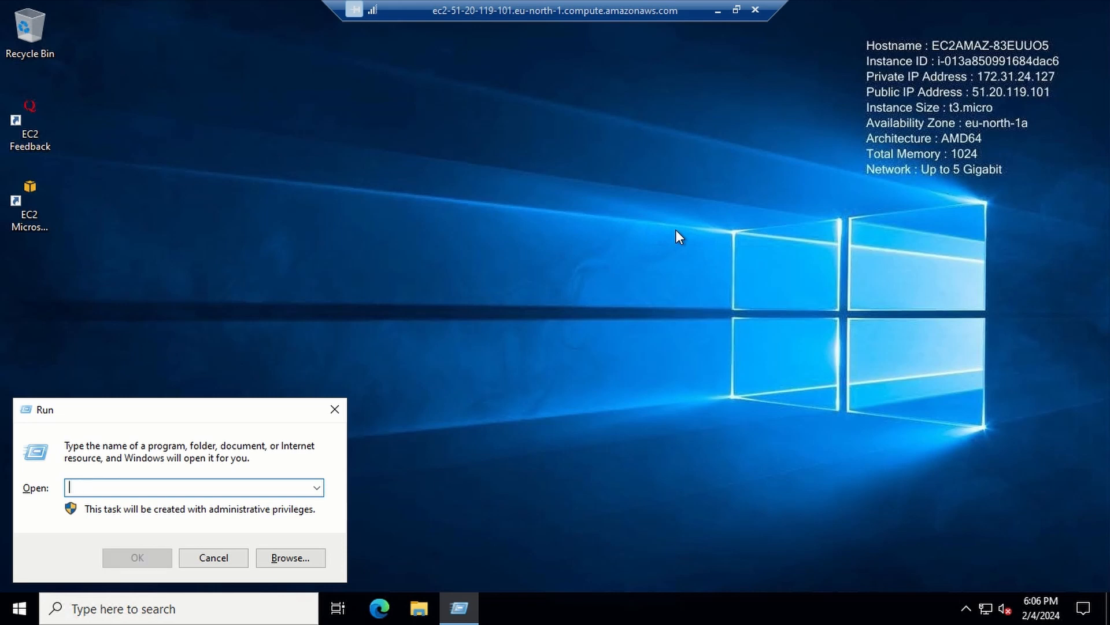
type("lusrmgr")
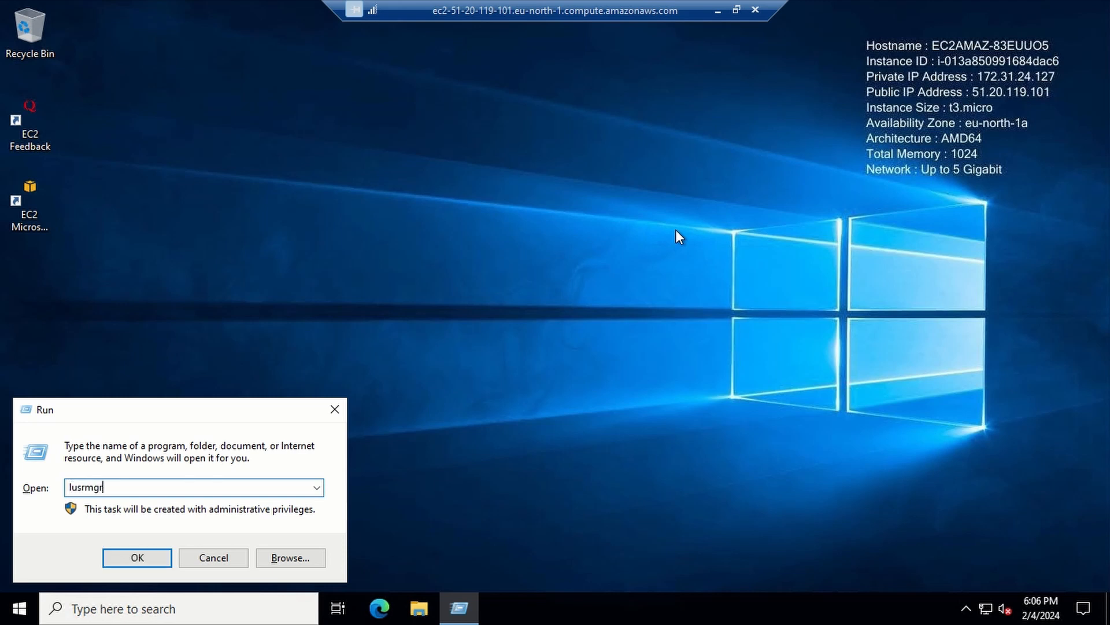
type(".msc")
key("Return")
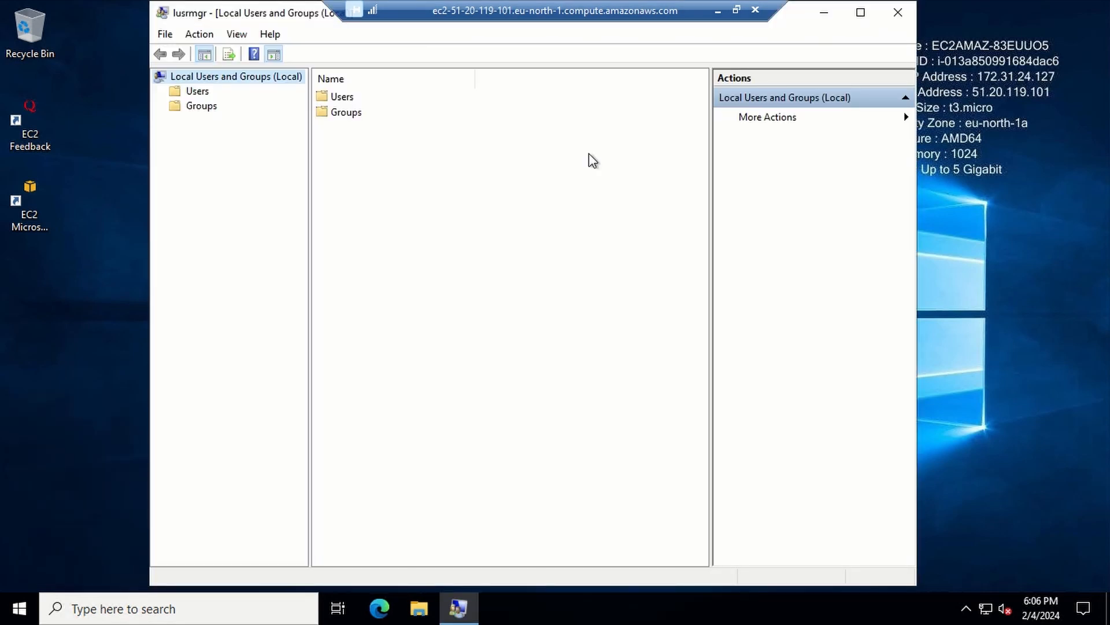
Set a new password for the Administrator account under Users, entering and confirming the account password
double_click(341, 96)
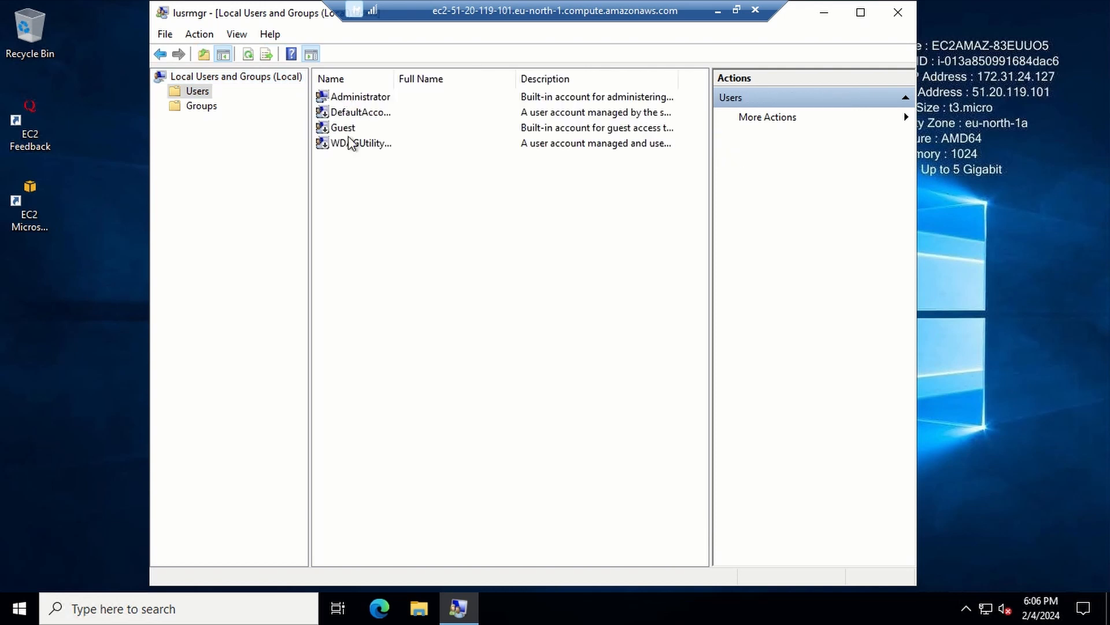
right_click(343, 96)
left_click(370, 106)
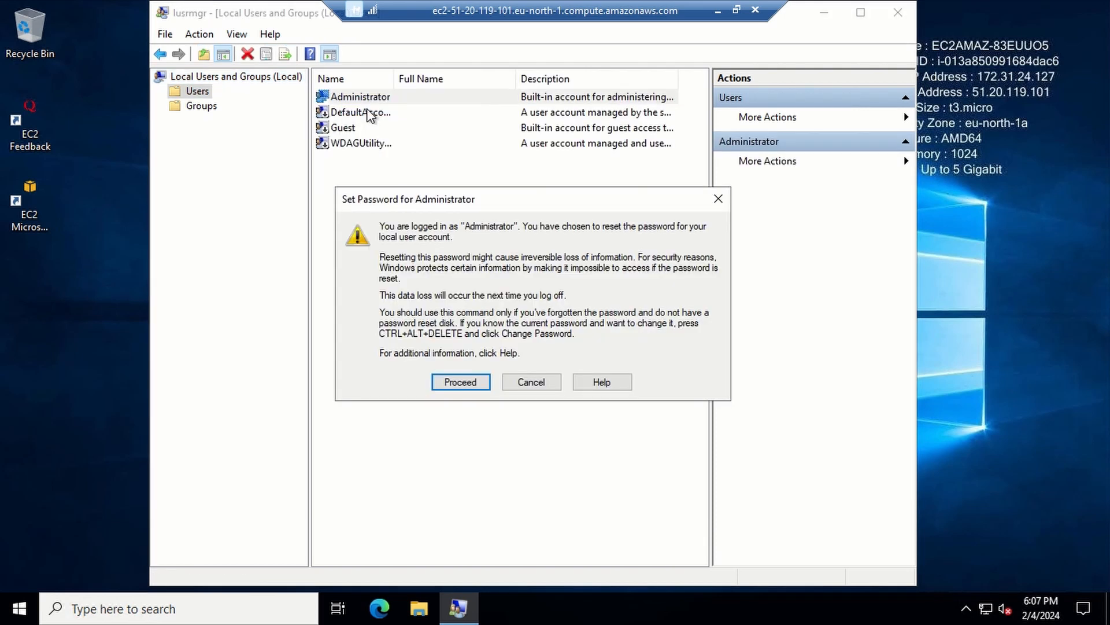
key("Return")
type("*********")
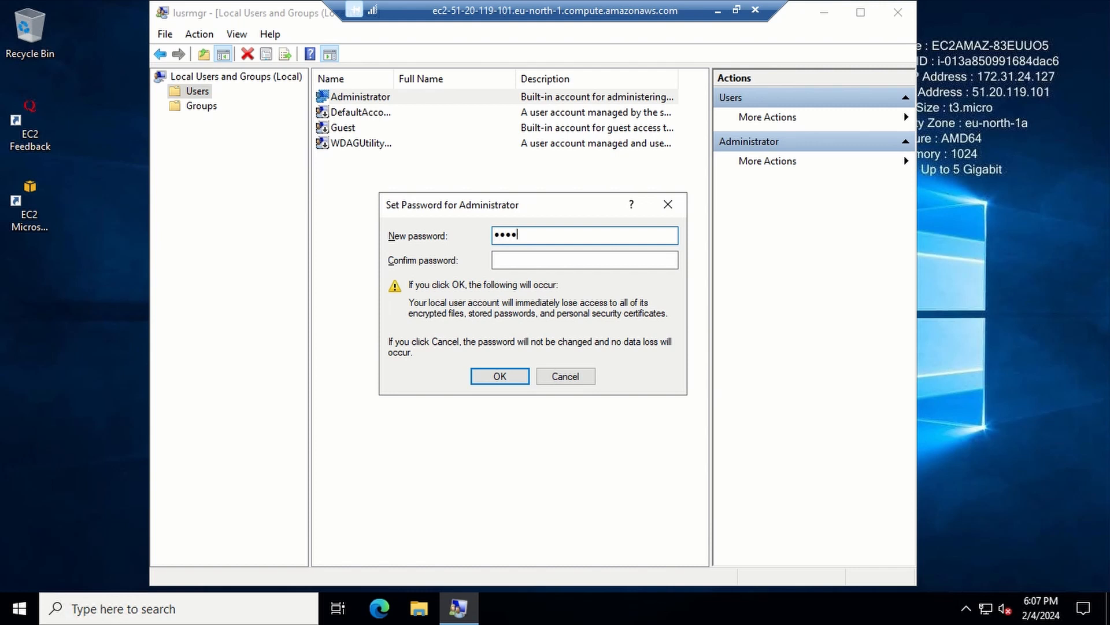
key("Tab")
type("*********")
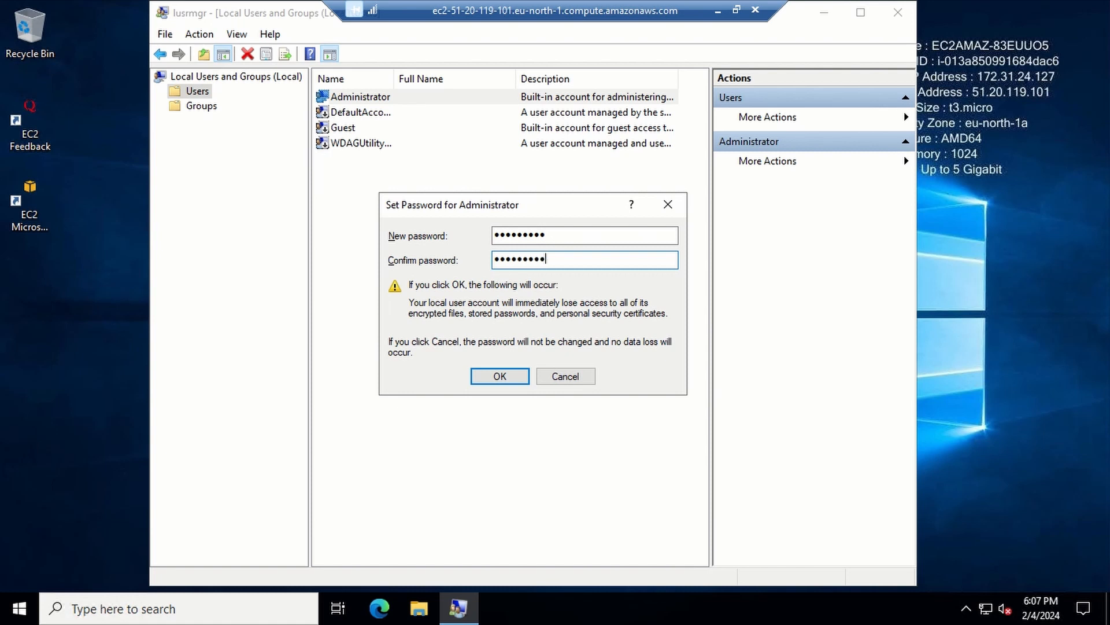
key("Return")
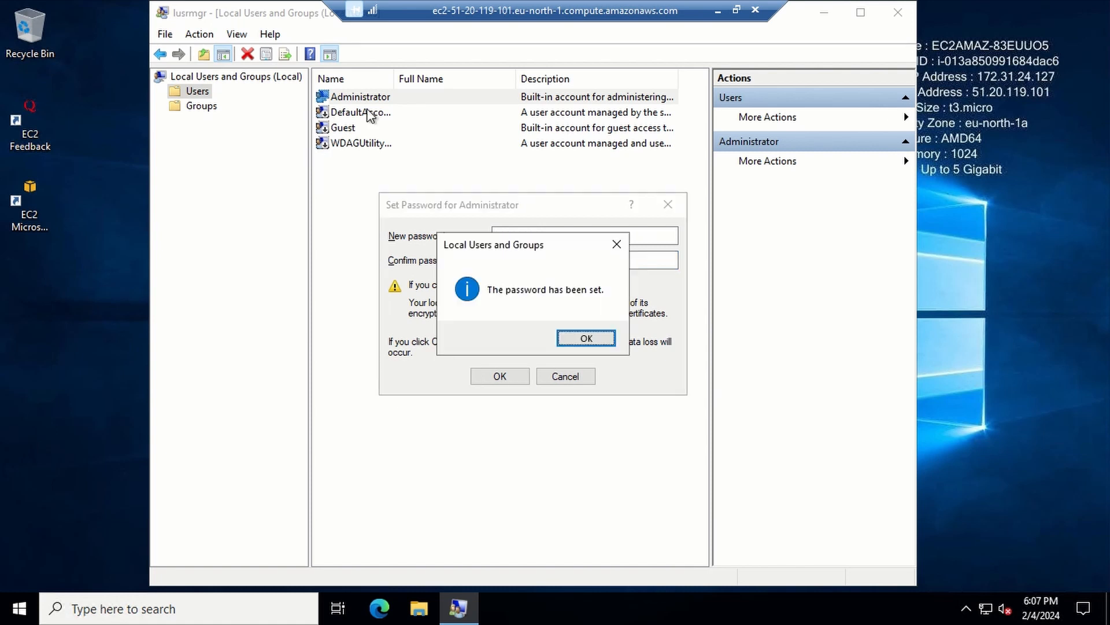
left_click(591, 343)
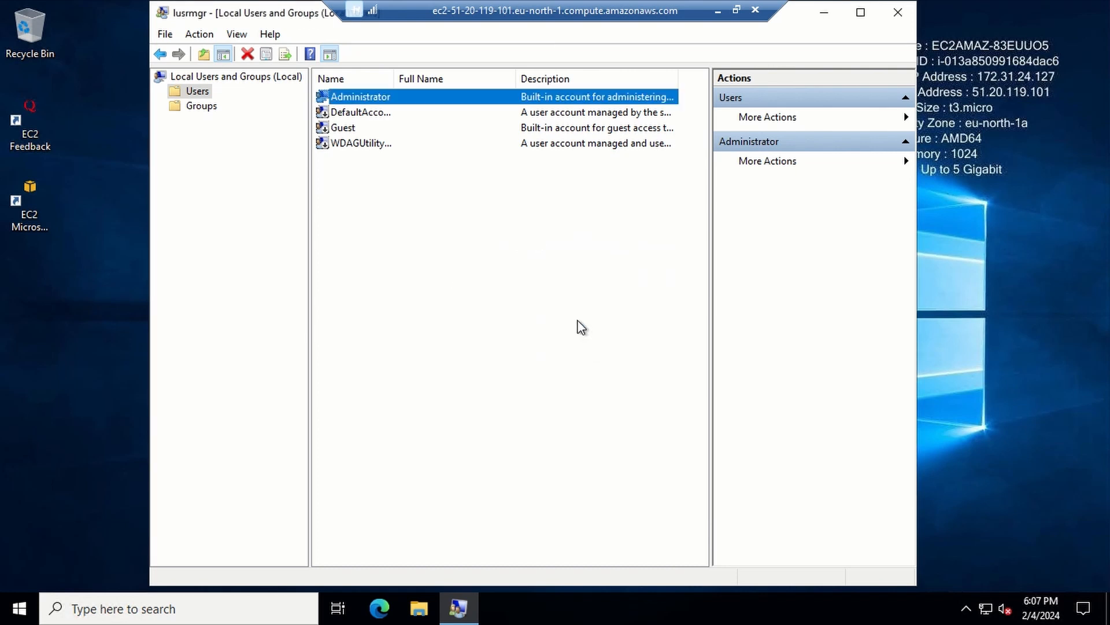
Close the remote desktop session and refresh the local computer's desktop
left_click(757, 12)
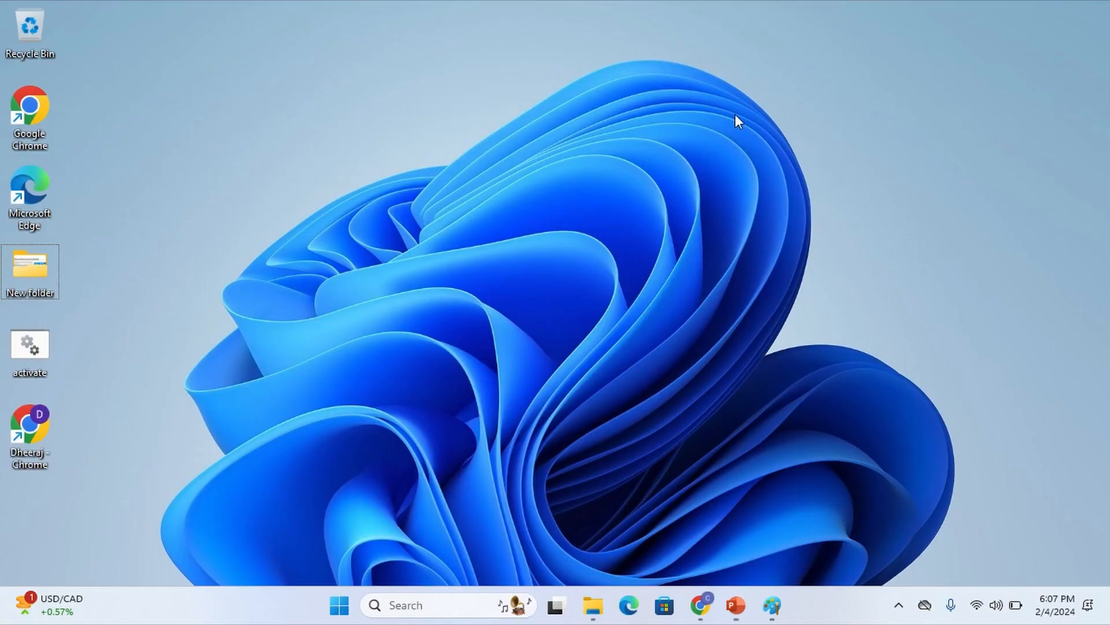
right_click(717, 106)
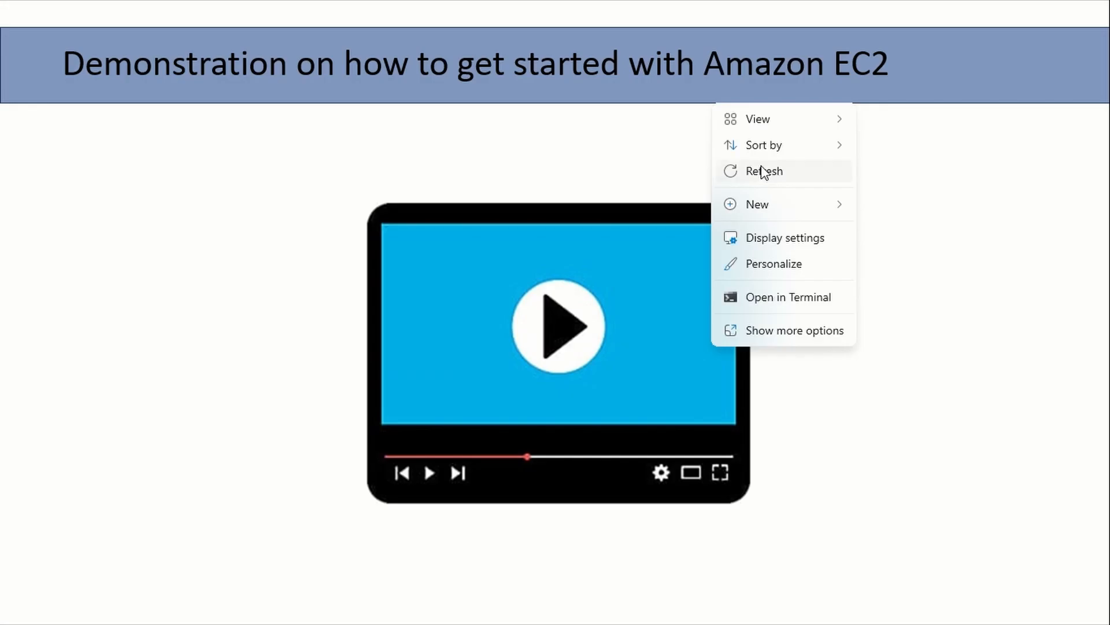
left_click(762, 171)
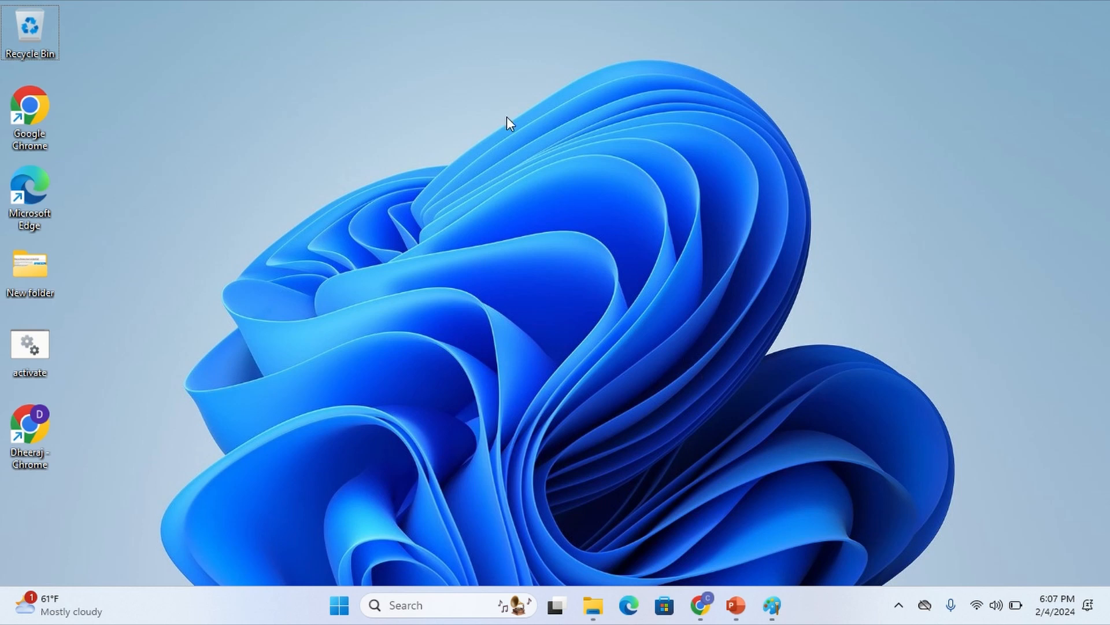
Run mstsc on the local computer to open Remote Desktop Connection
key("super+r")
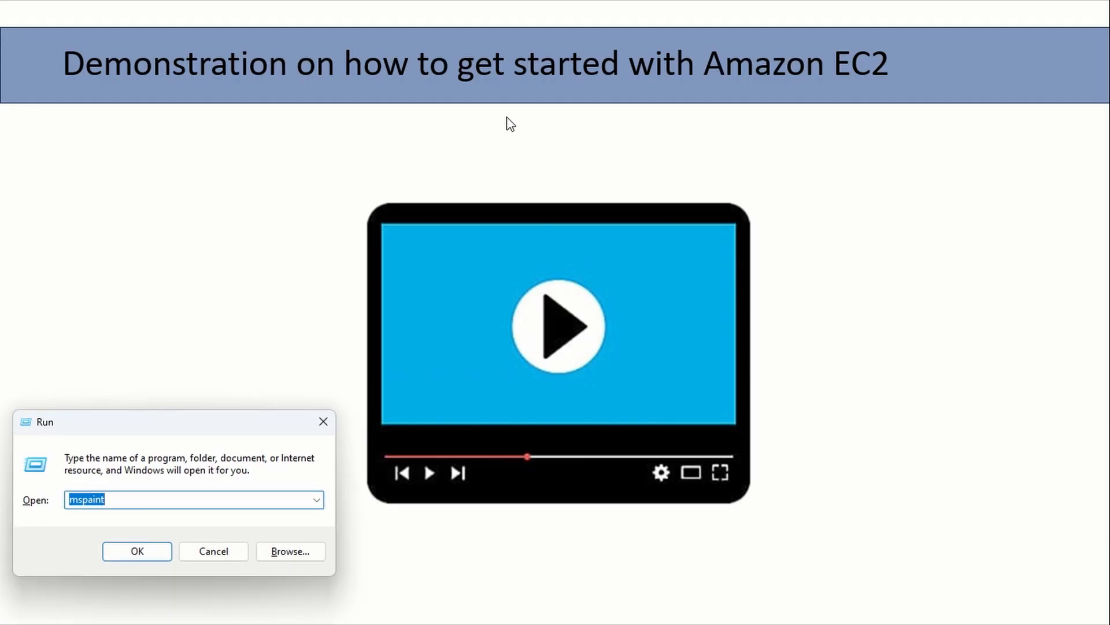
type("mstsc")
key("Return")
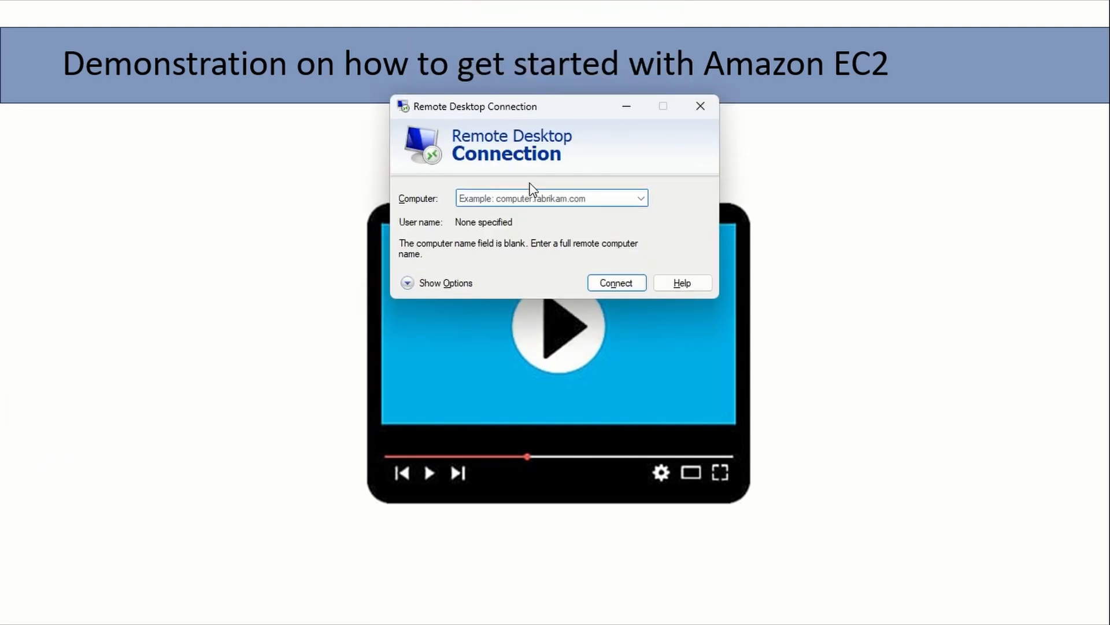
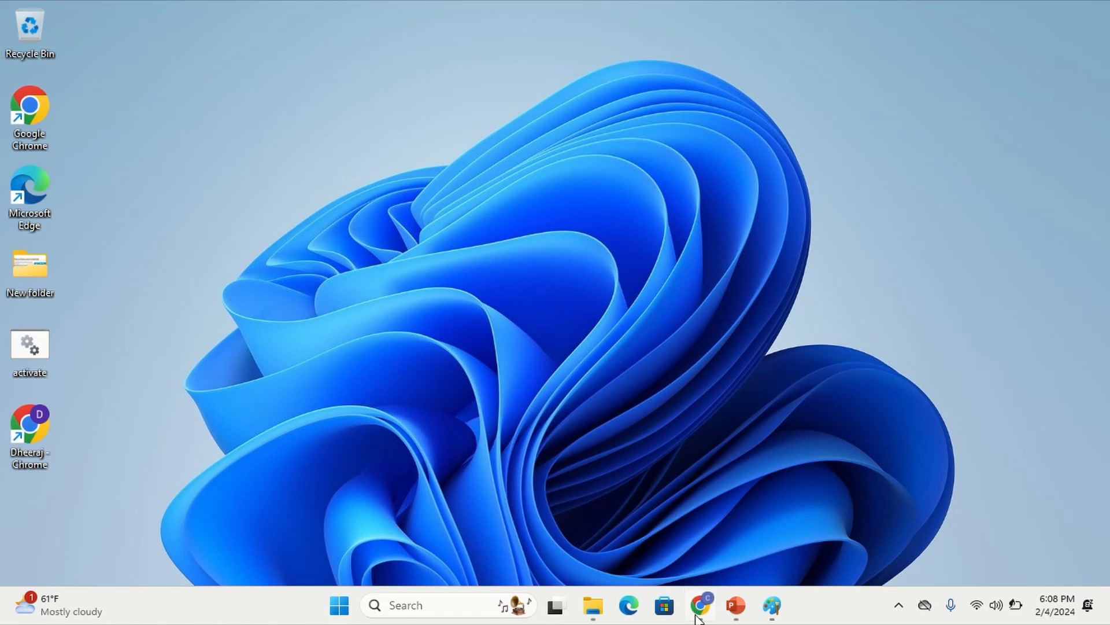
Switch to Chrome and go back from the instance connection page to the EC2 Instances list
mouse_move(700, 583)
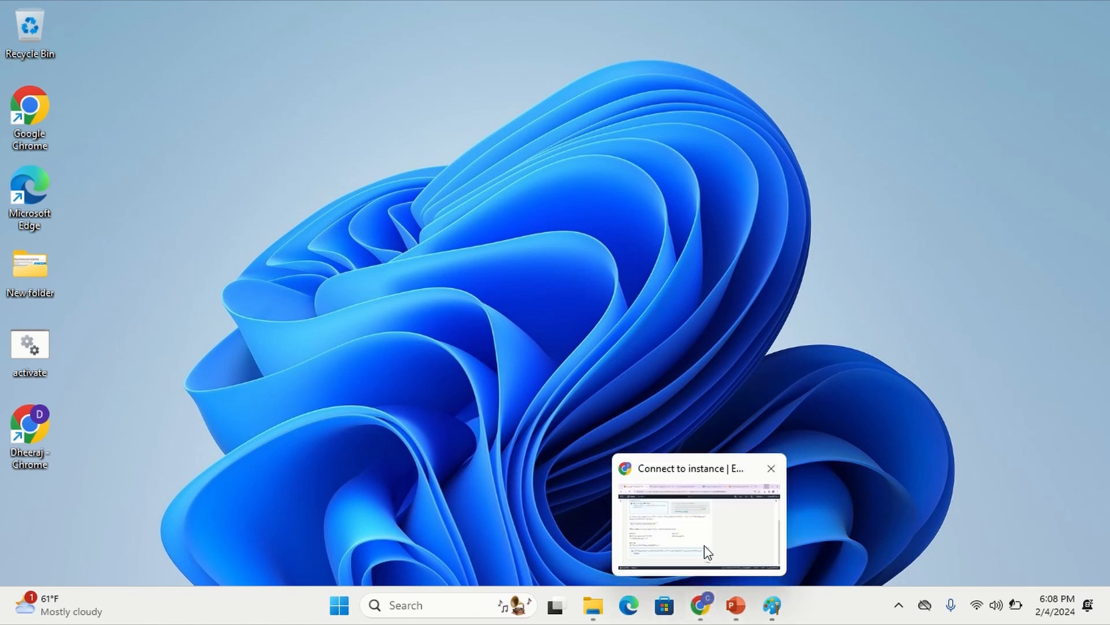
left_click(705, 550)
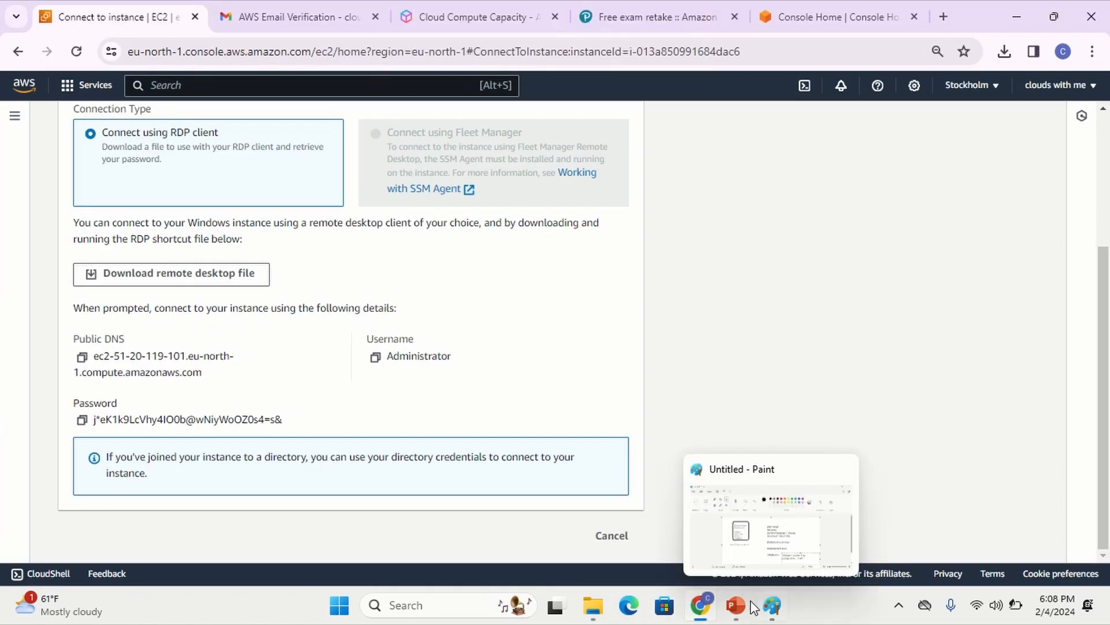
mouse_move(474, 7)
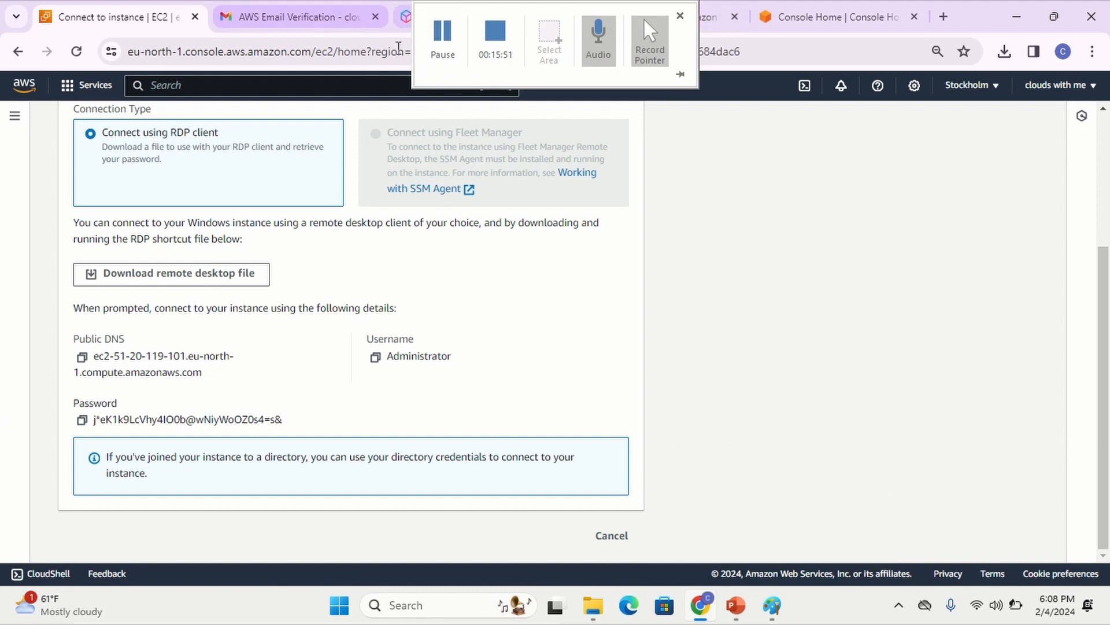
left_click(810, 7)
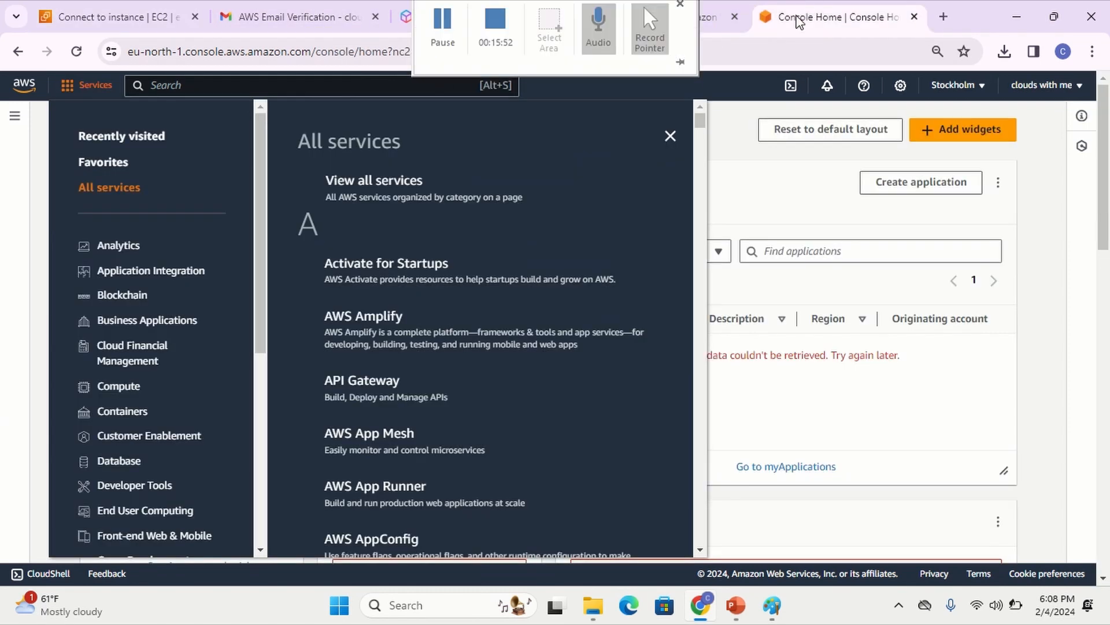
left_click(1039, 270)
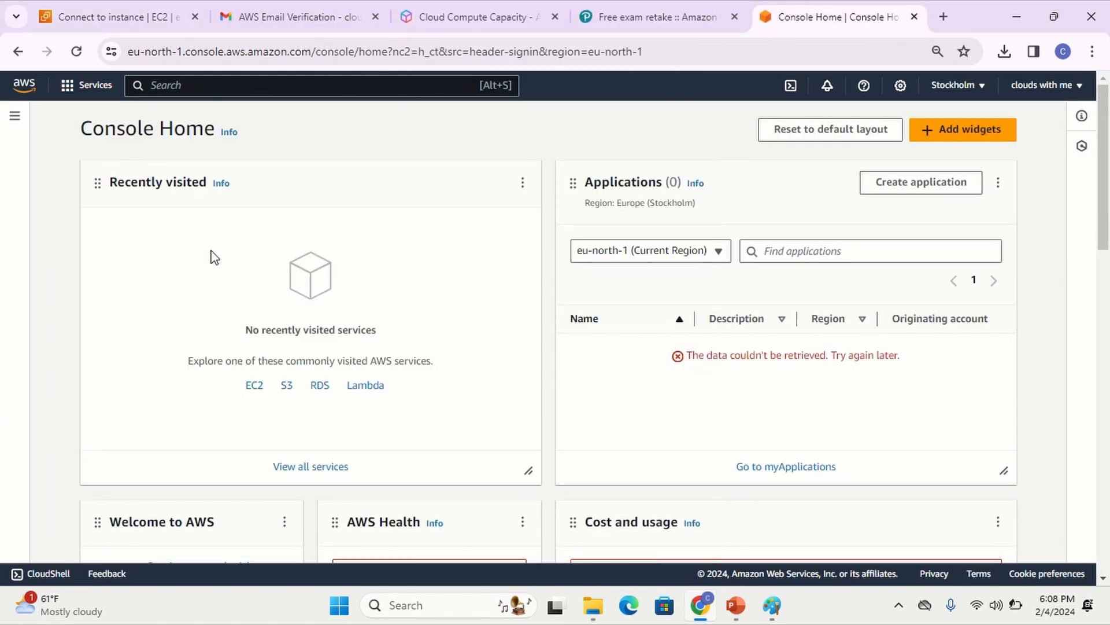
left_click(118, 9)
scroll(181, 255, "up", 2)
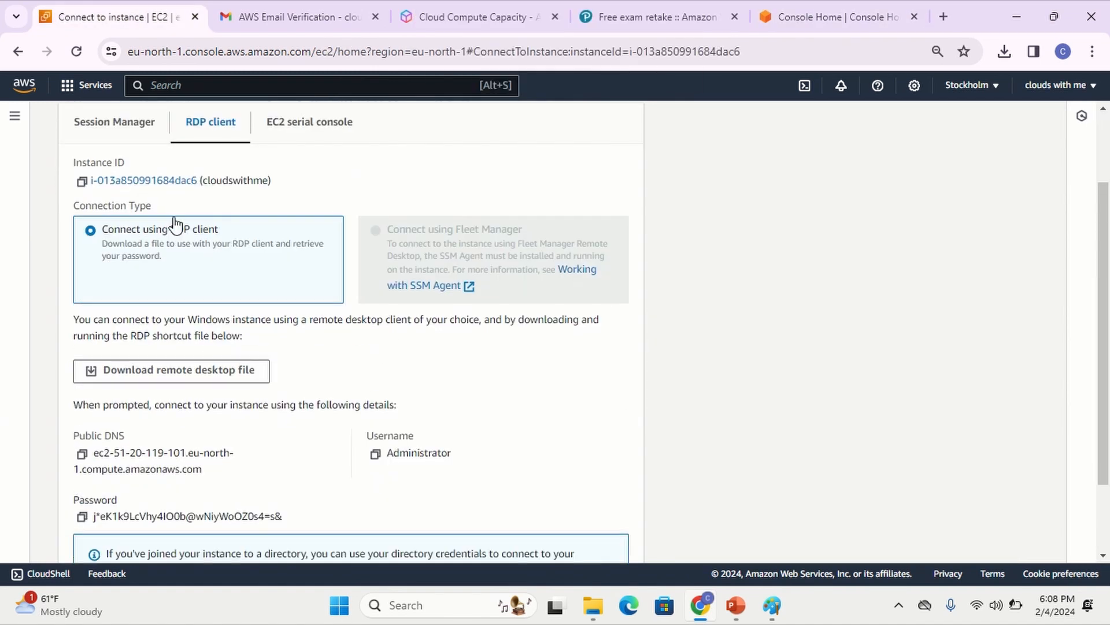
scroll(175, 224, "up", 2)
left_click(134, 124)
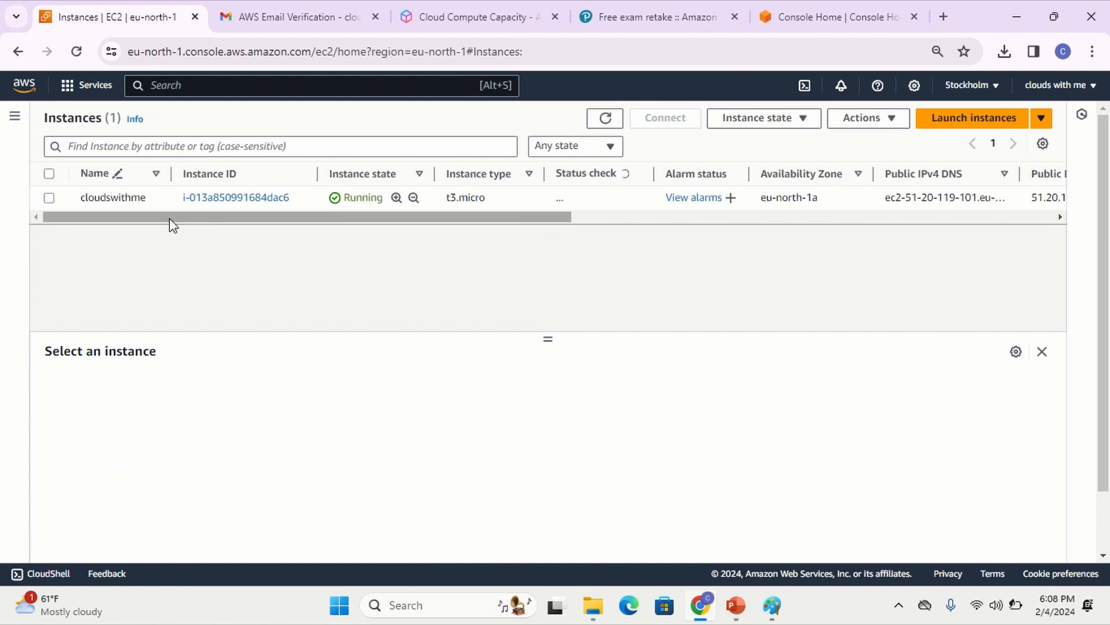
Terminate the cloudswithme instance and confirm the termination
left_click(50, 198)
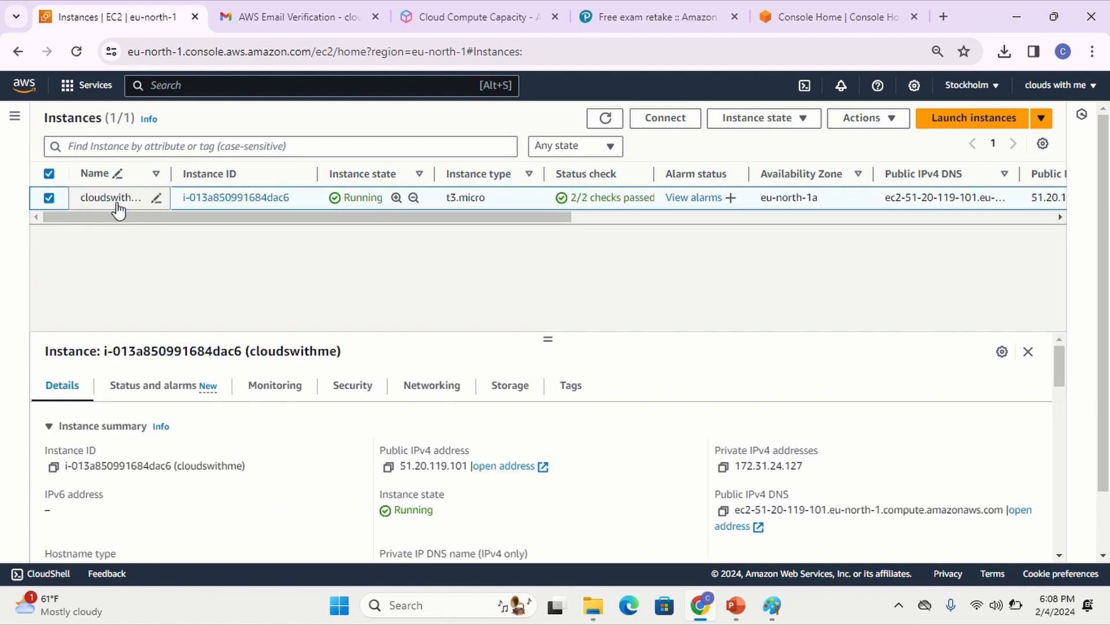
left_click(788, 119)
left_click(746, 228)
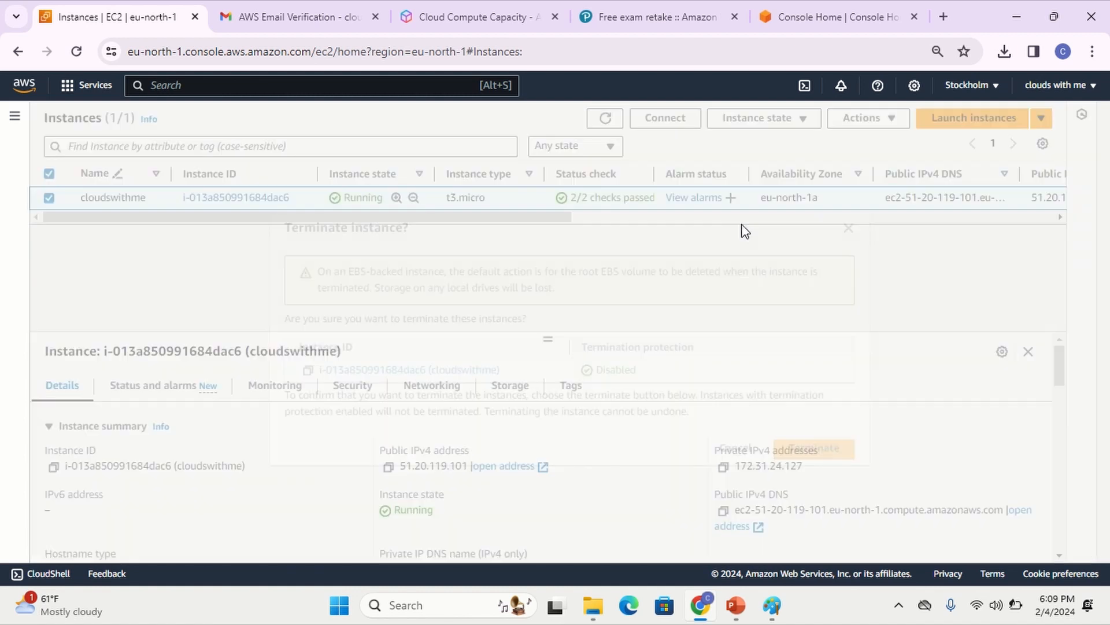
left_click(805, 443)
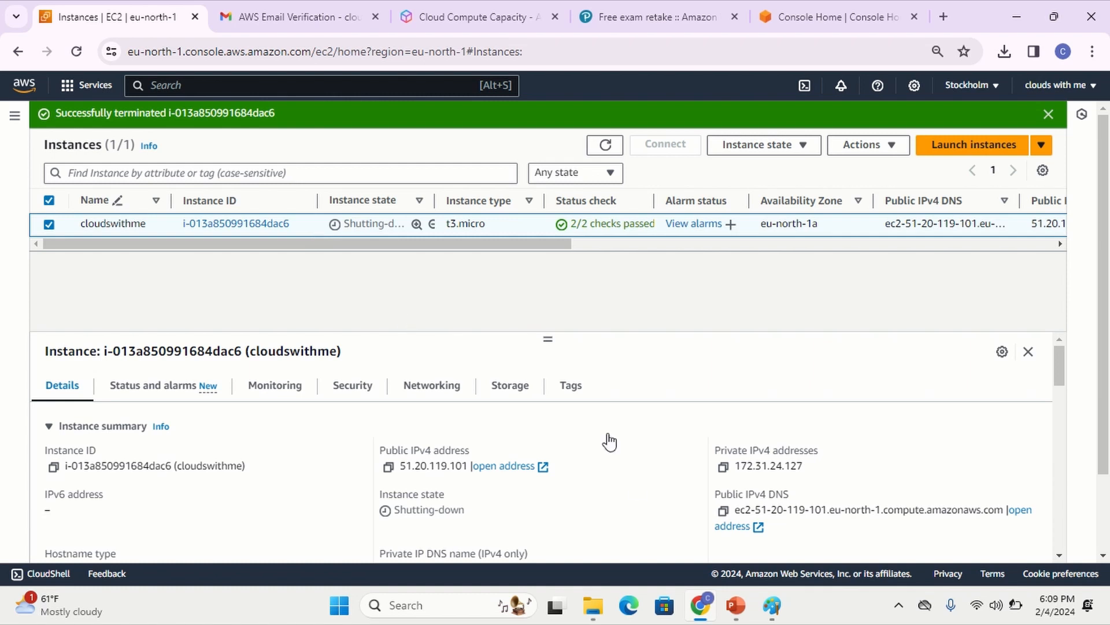
left_click(770, 608)
left_click(771, 609)
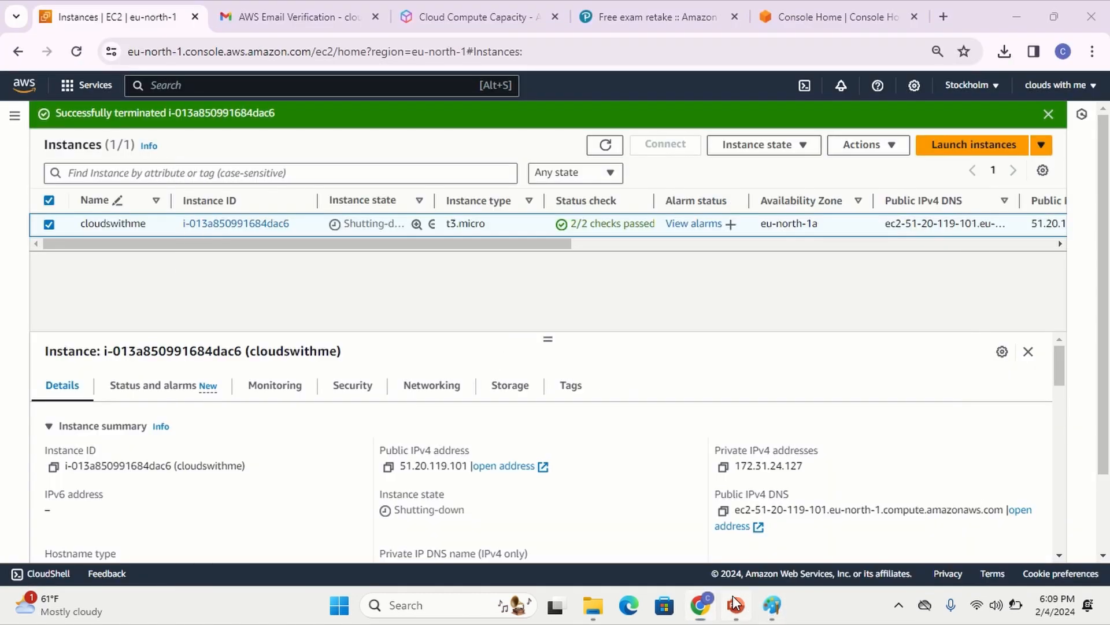
left_click(734, 604)
mouse_move(656, 12)
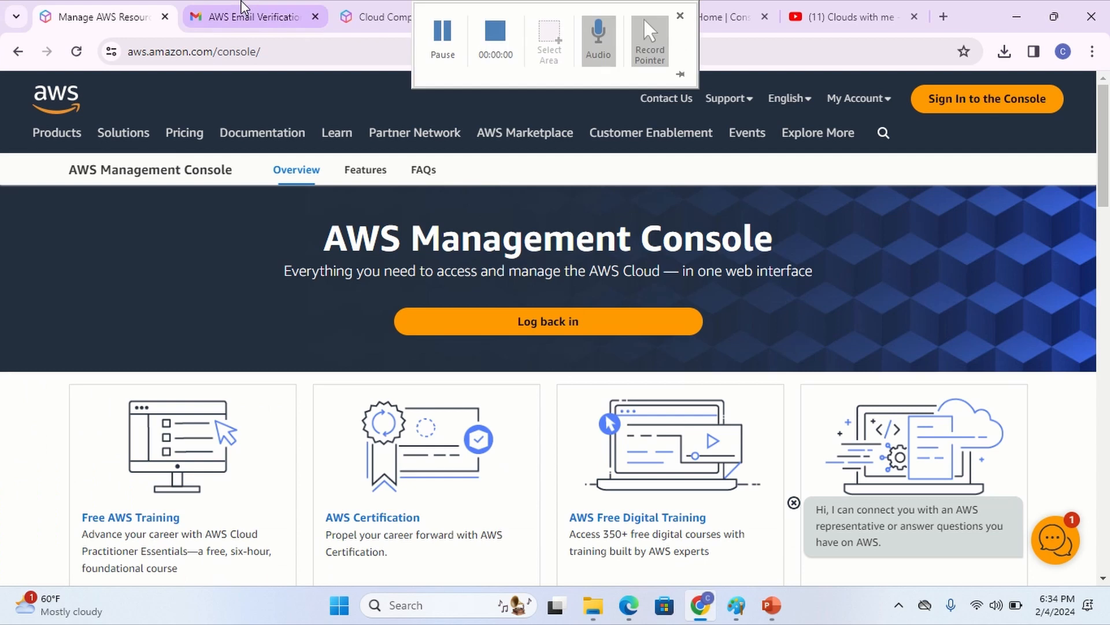
Sign in to the AWS Management Console and open the list of running instances in EC2
left_click(242, 8)
left_click(121, 12)
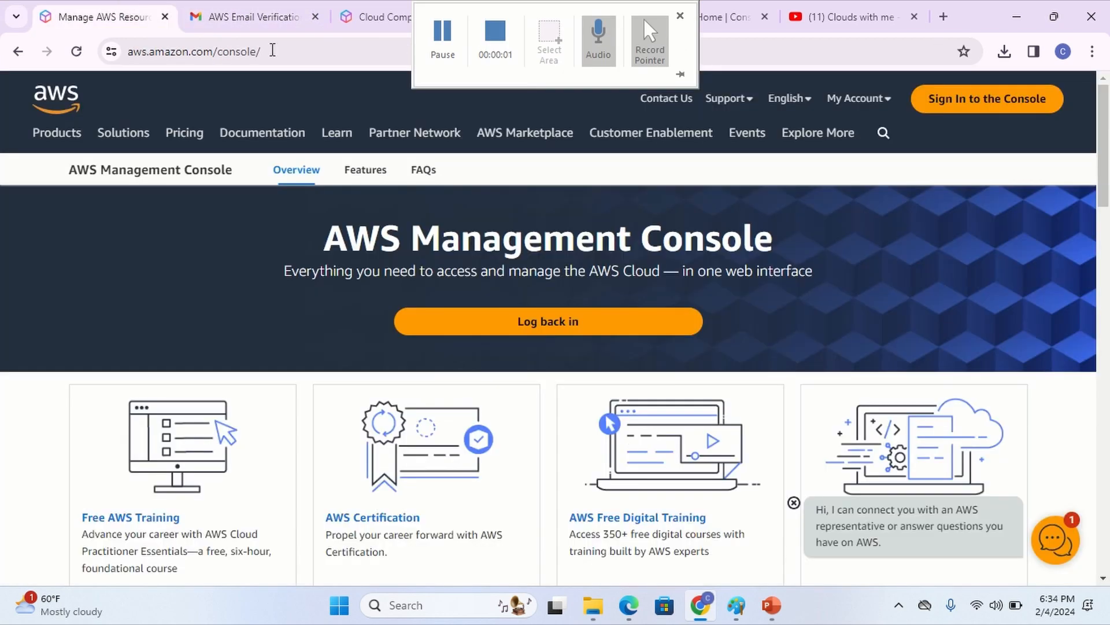
left_click(936, 103)
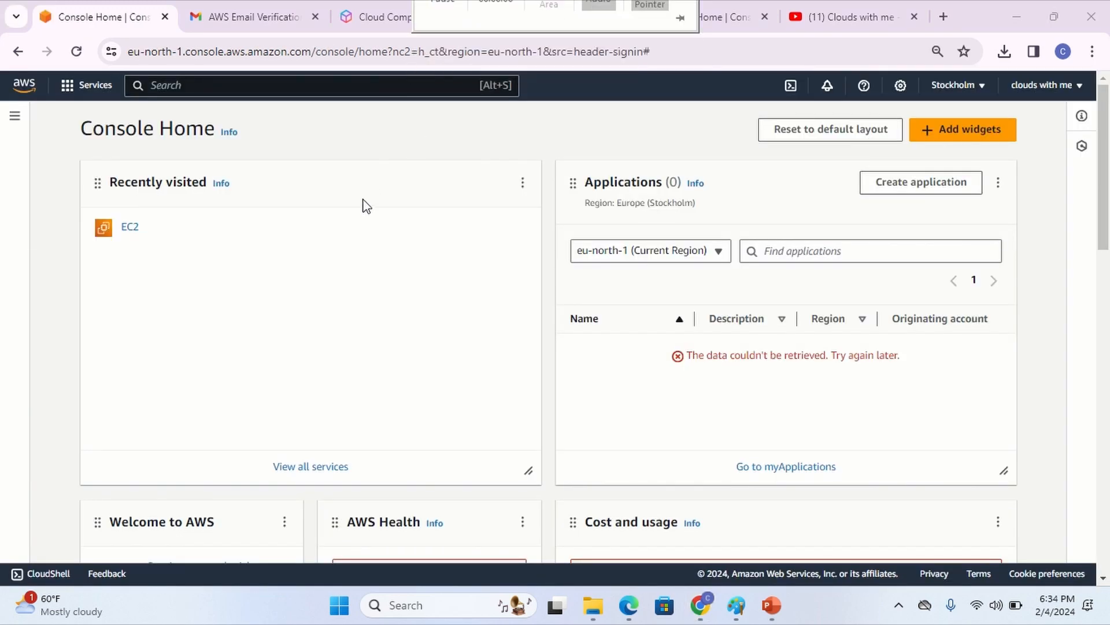
left_click(128, 229)
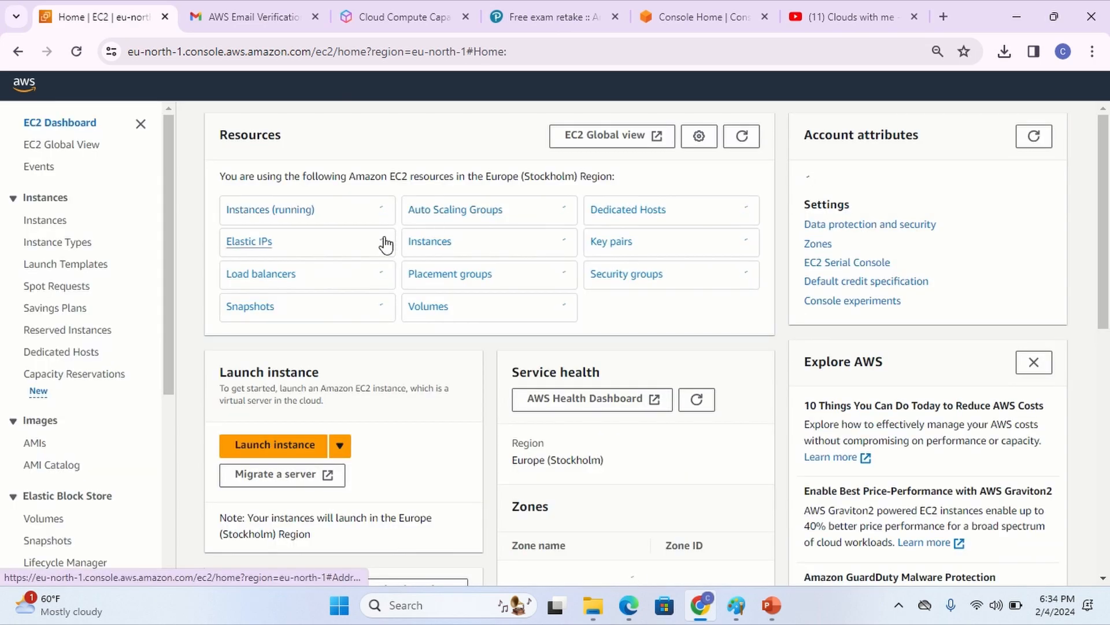
left_click(303, 209)
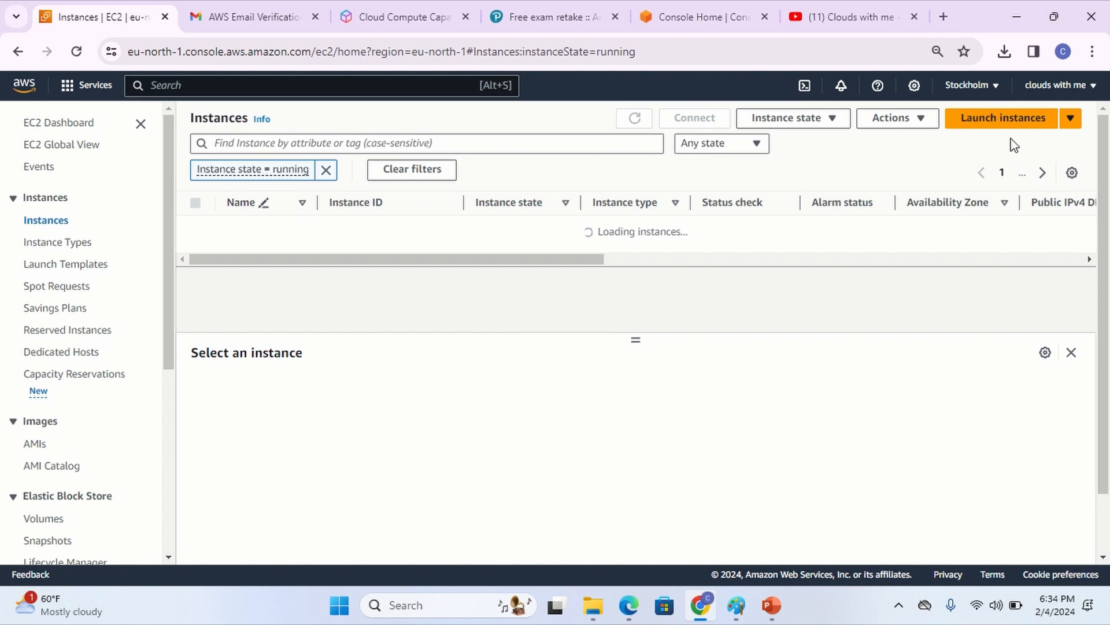
Start launching a new EC2 instance and name it Linux
left_click(1009, 118)
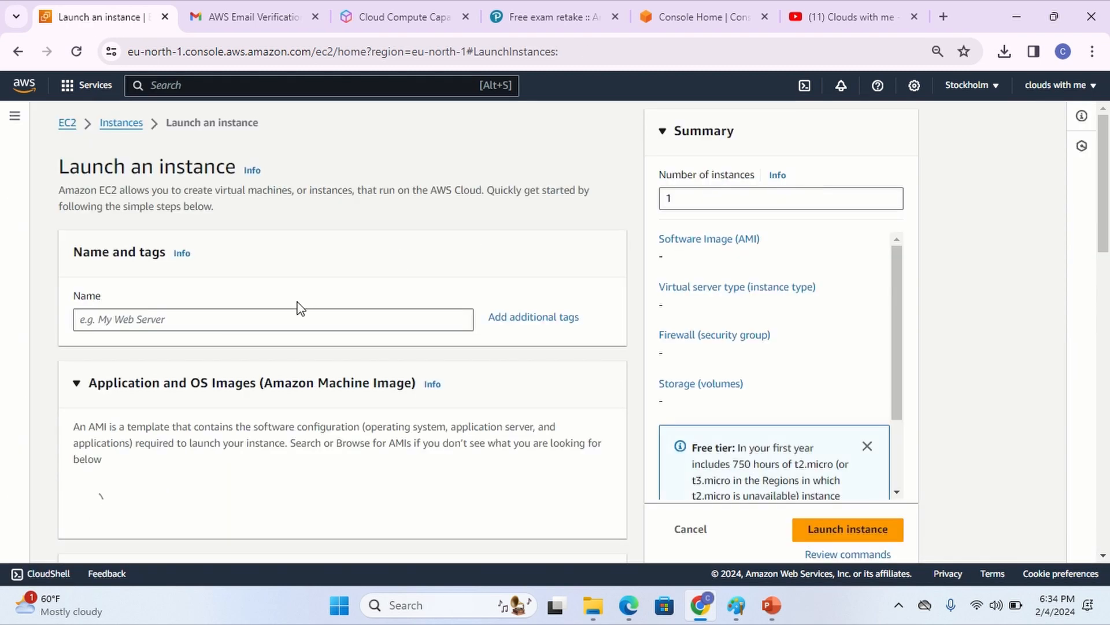
left_click(286, 318)
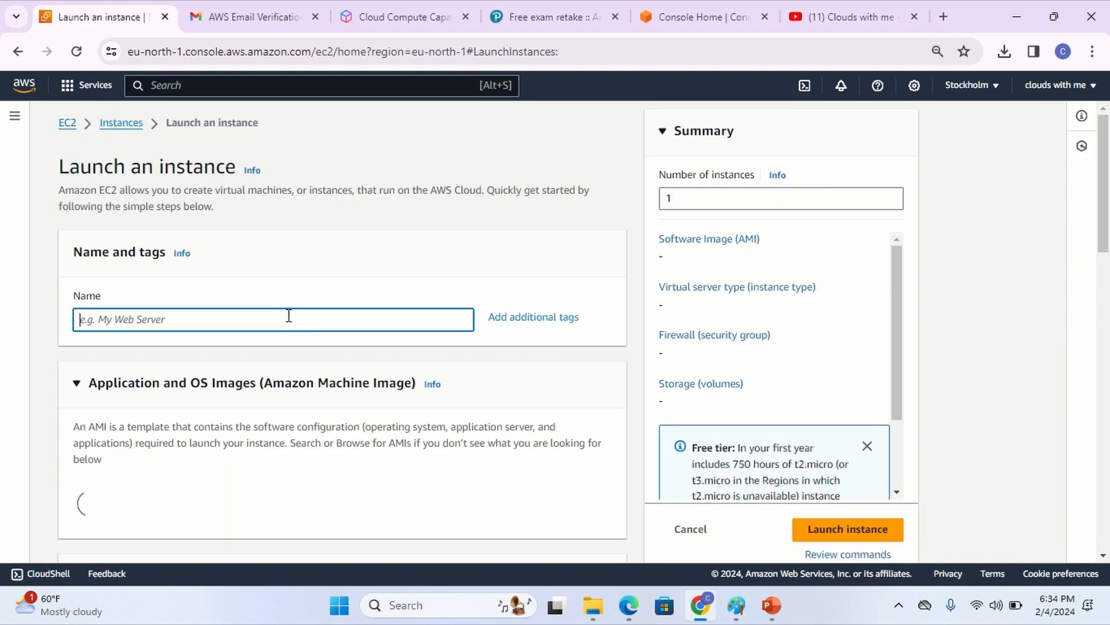
type("Li")
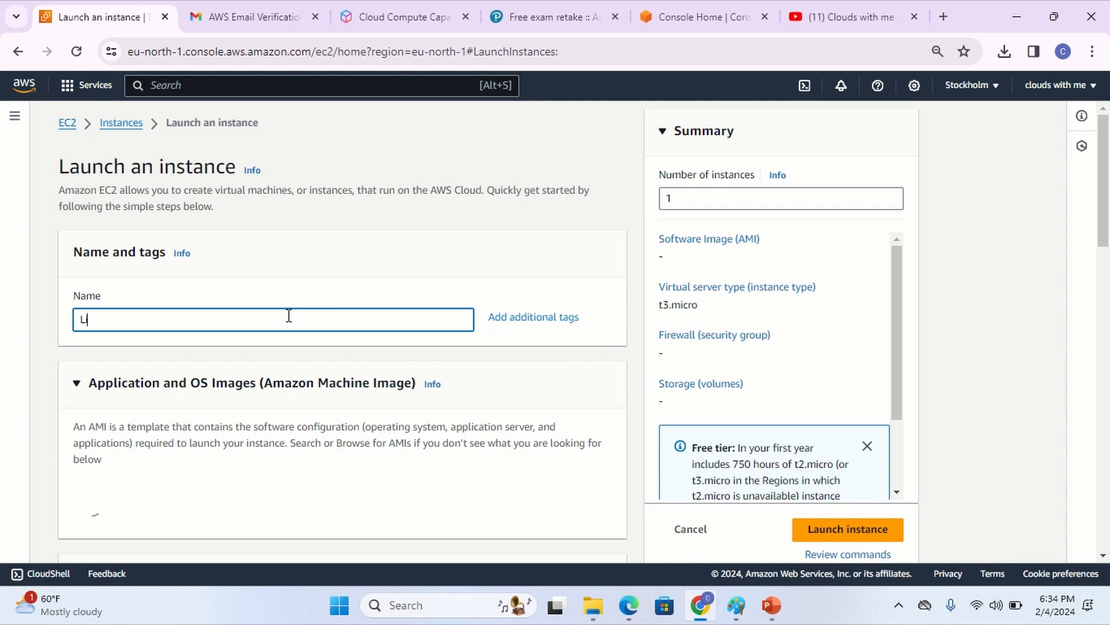
type("nux")
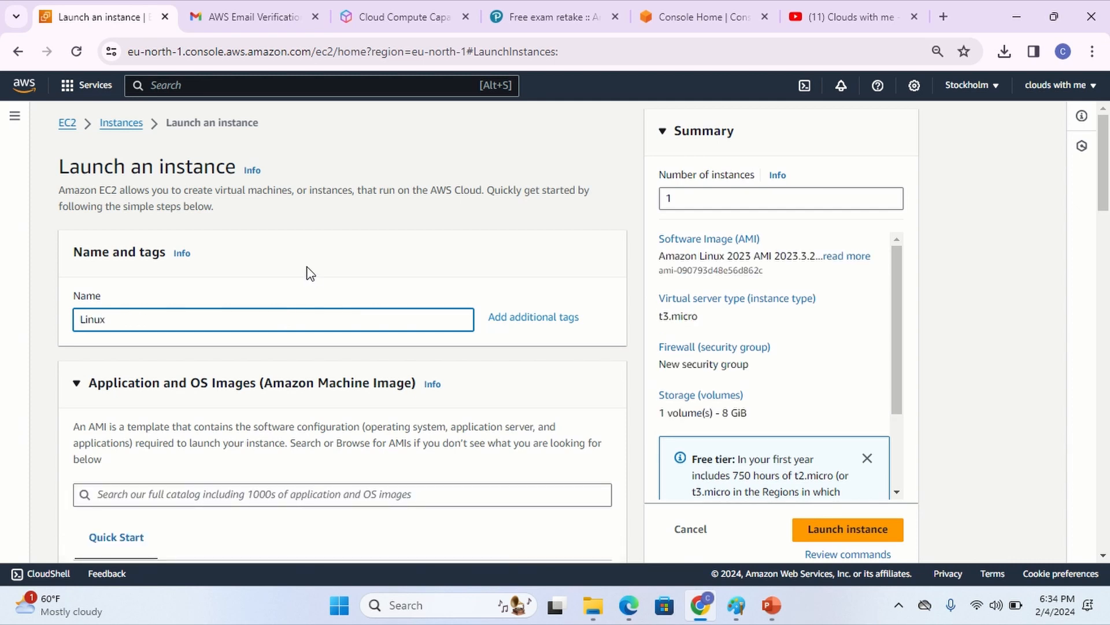
Choose Ubuntu as the operating system image, using the Ubuntu Server 22.04 LTS (HVM), SSD Volume Type AMI
scroll(162, 295, "down", 1)
scroll(196, 410, "down", 2)
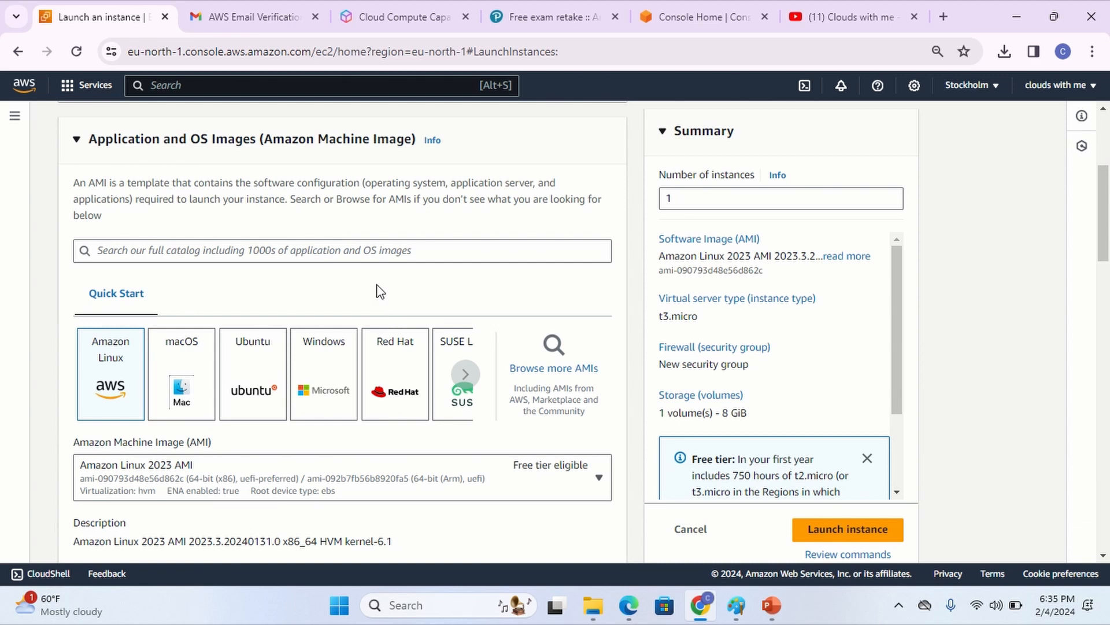
left_click(263, 360)
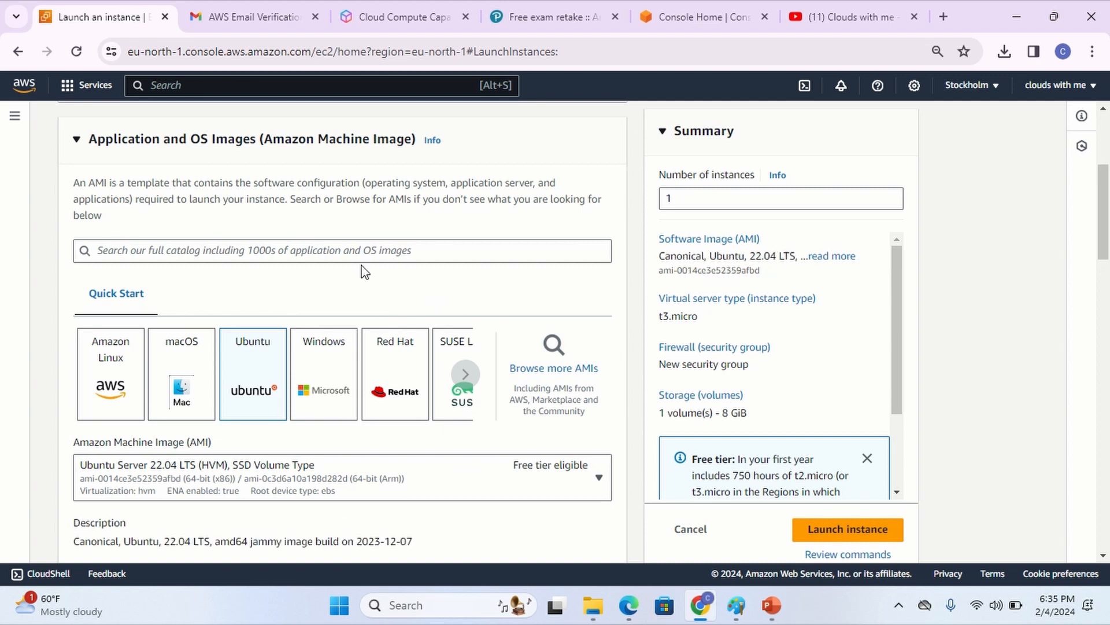
Review the AMI details and the available instance types, keeping t3.micro
scroll(220, 255, "down", 4)
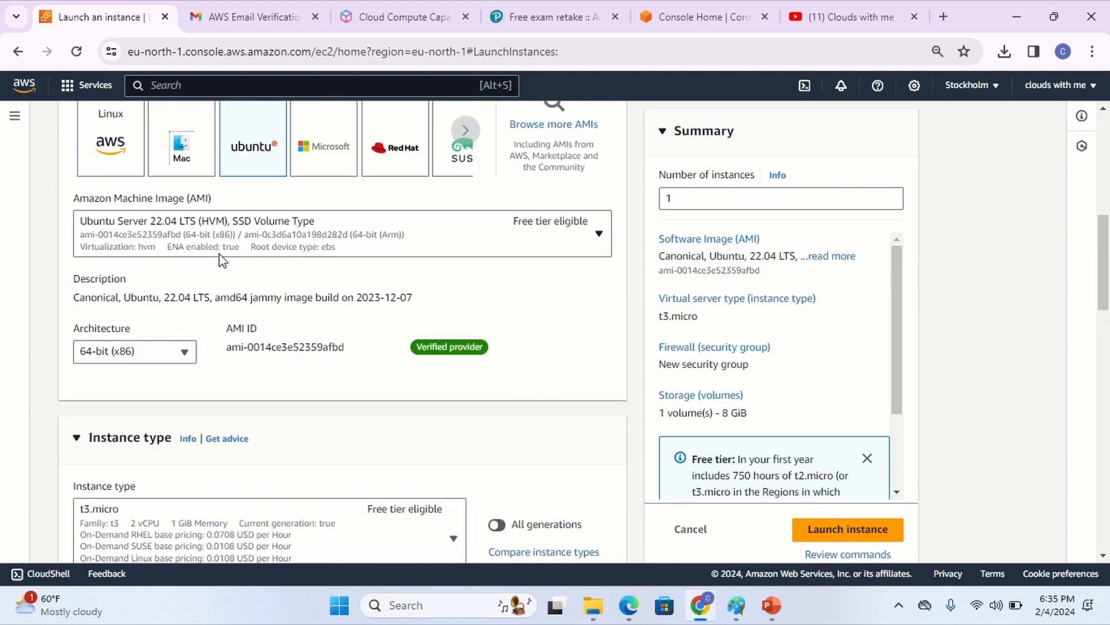
scroll(219, 258, "down", 5)
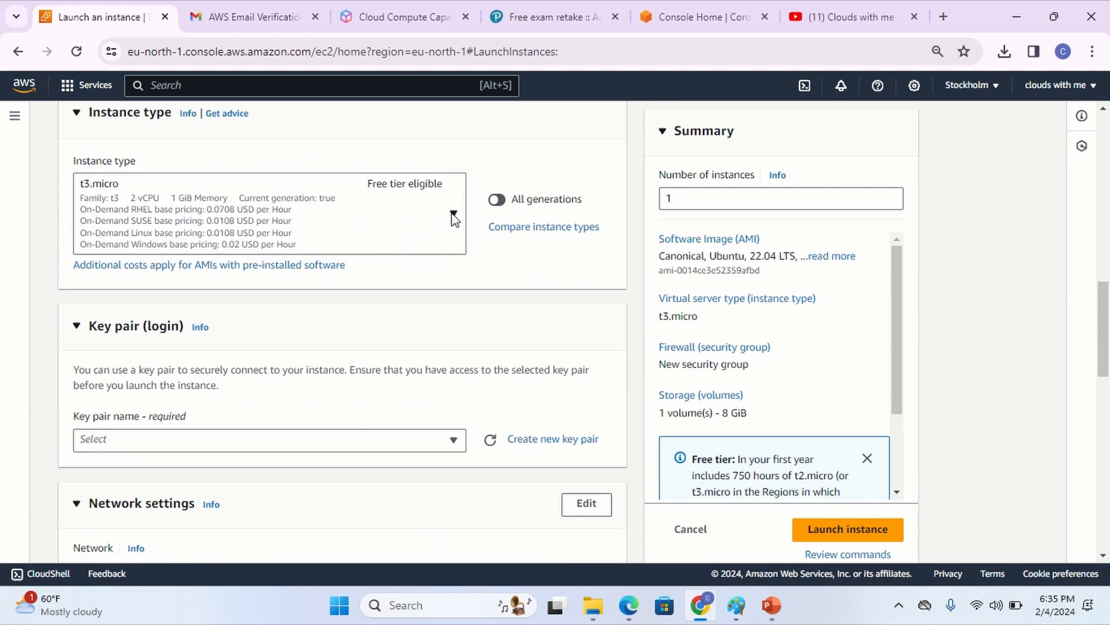
left_click(455, 214)
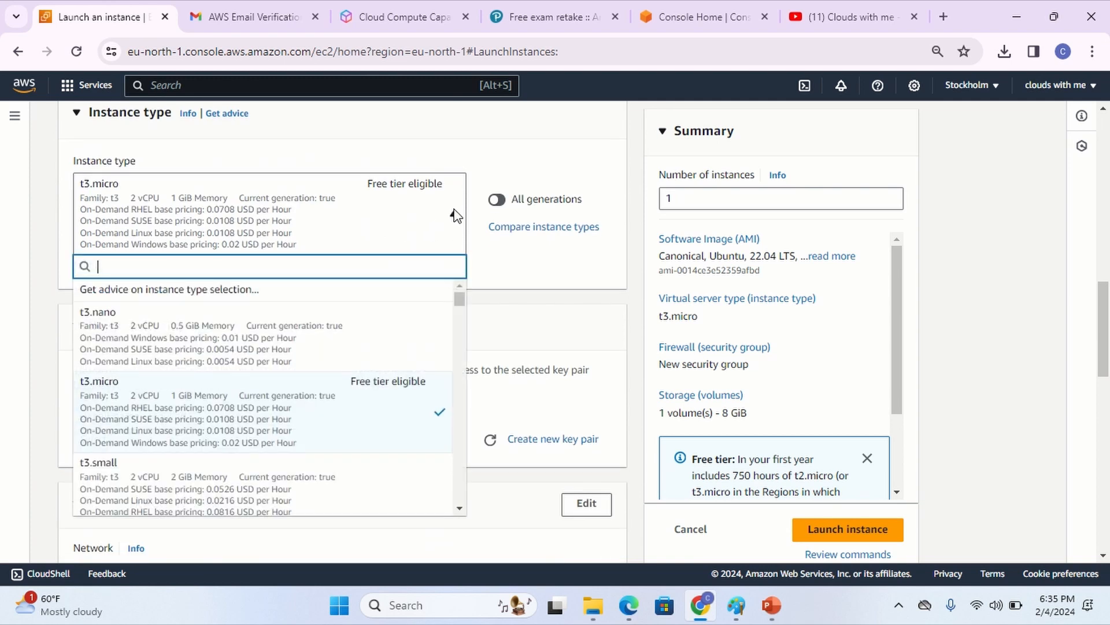
left_click(497, 166)
Create a new RSA key pair named Ubuntu in .ppk format for the instance login
scroll(143, 384, "down", 2)
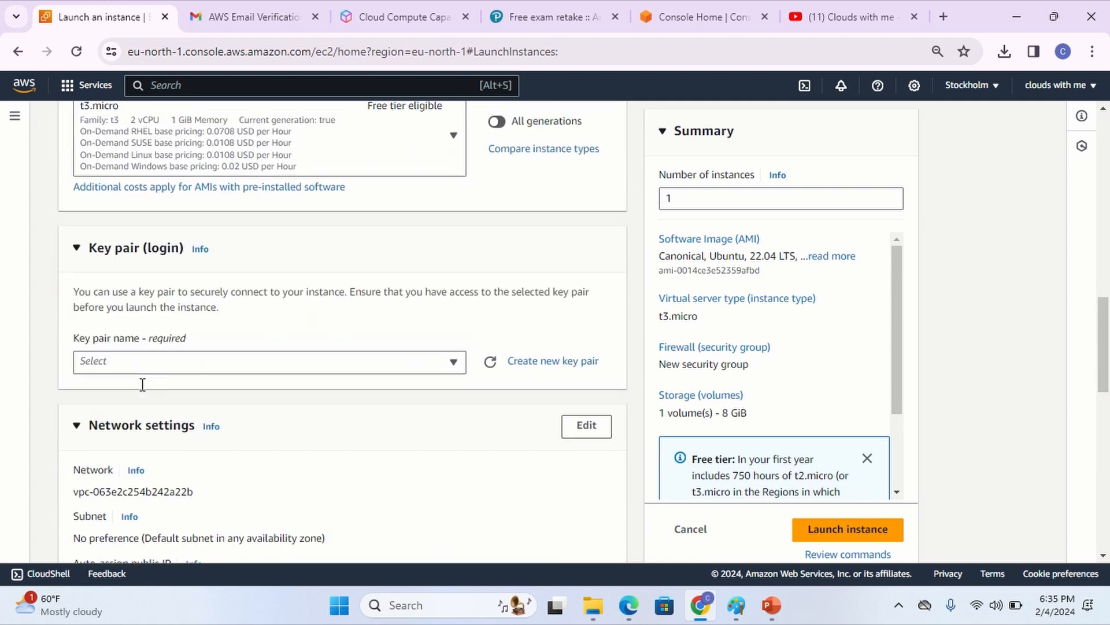
left_click(161, 361)
left_click(160, 361)
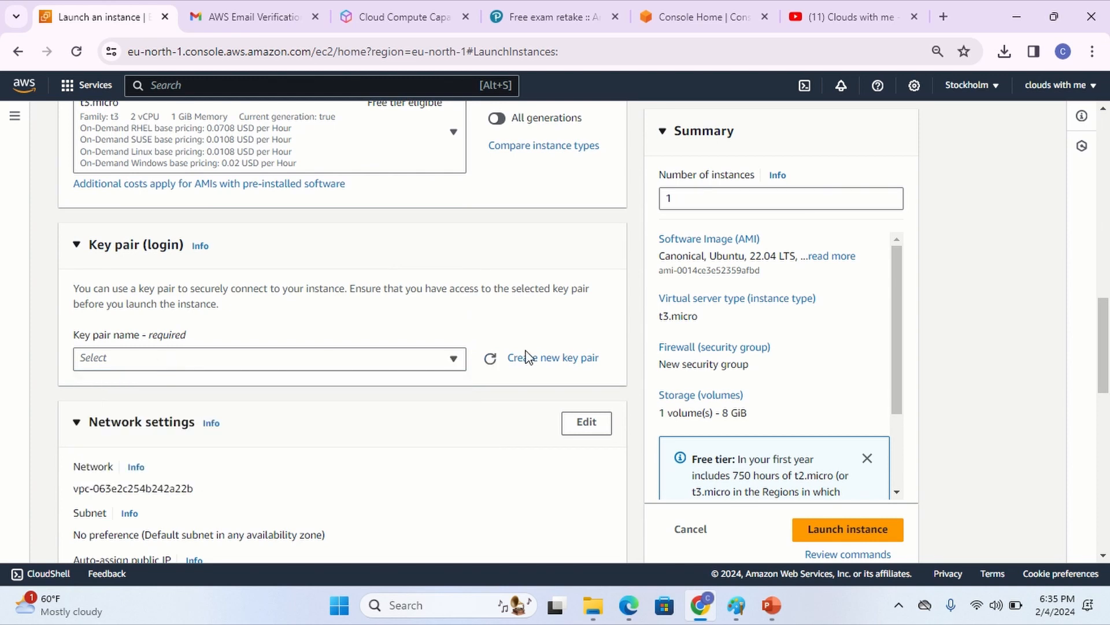
left_click(579, 360)
left_click(453, 219)
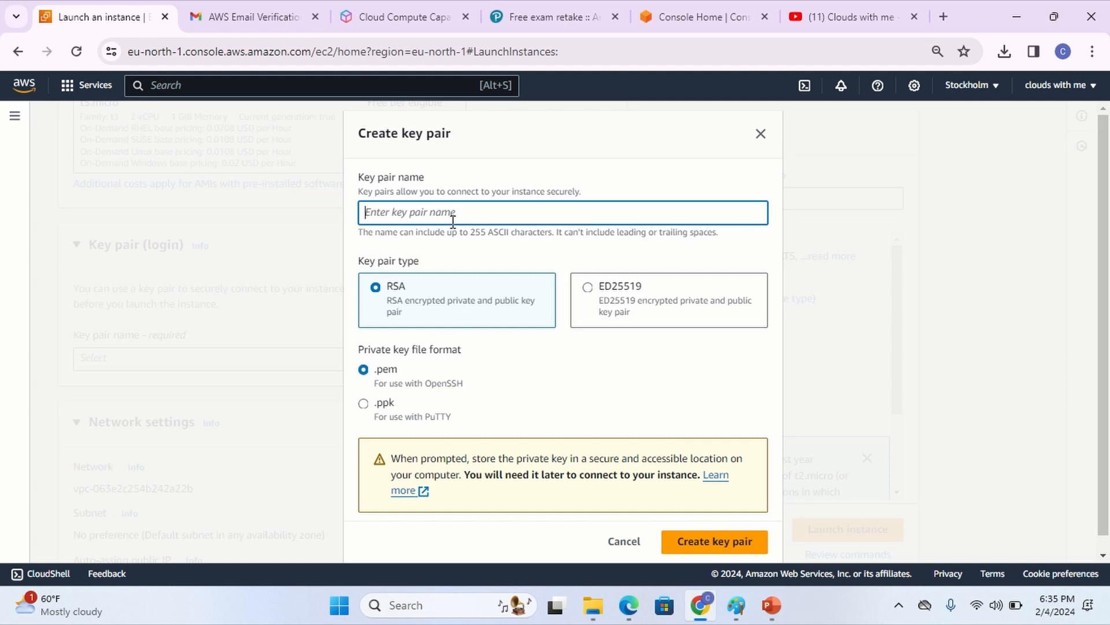
type("Ubuntu")
left_click(383, 408)
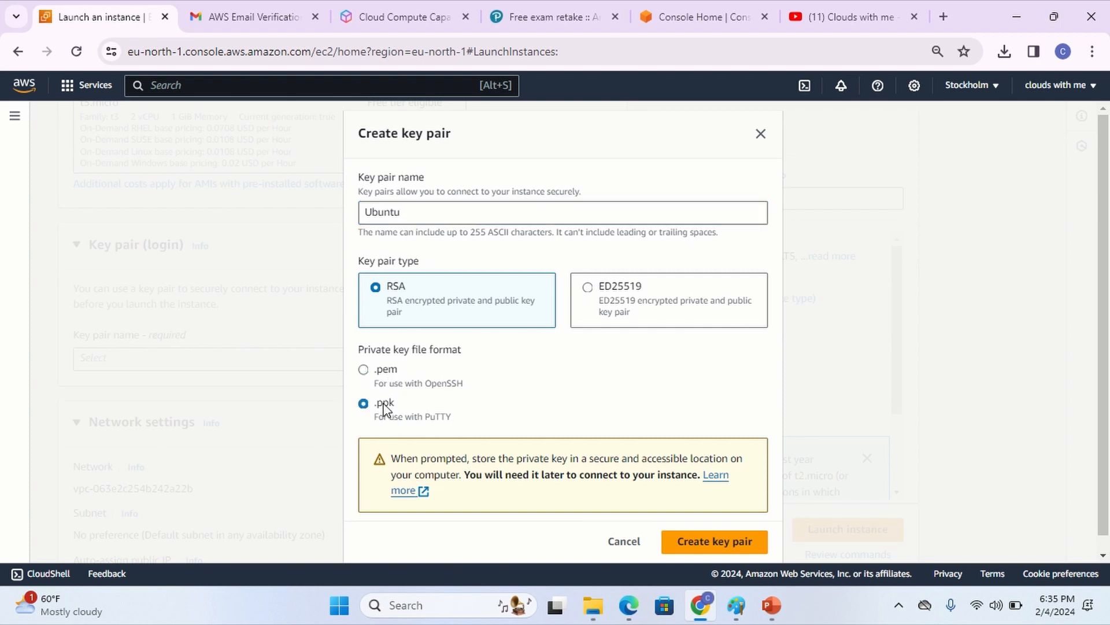
left_click(742, 550)
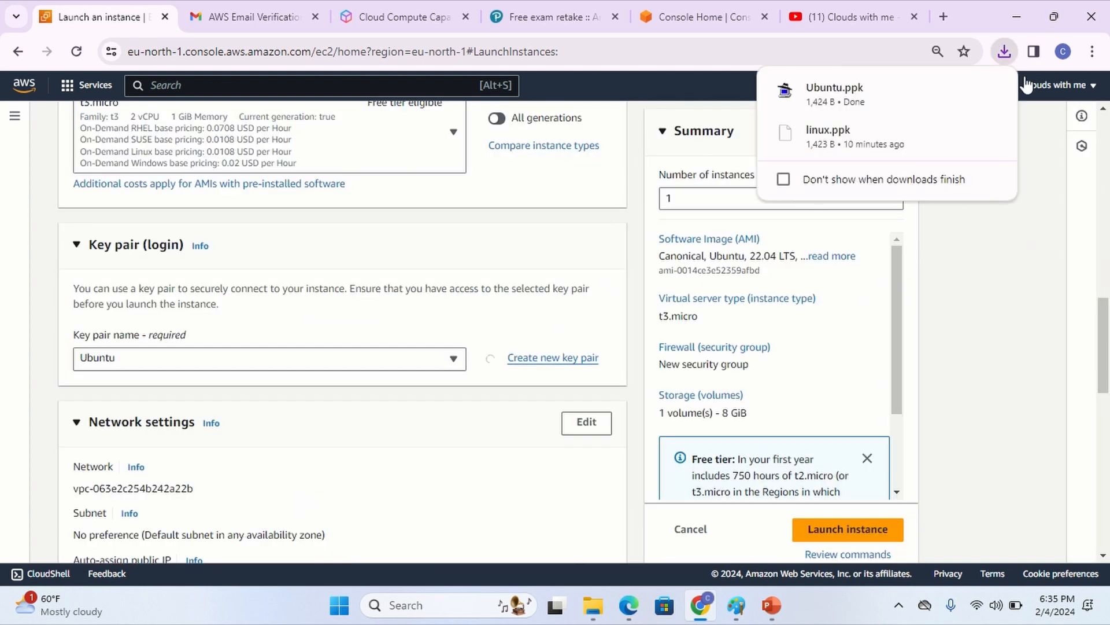
Allow HTTPS and HTTP traffic from the internet in the new security group's rules, alongside SSH from anywhere
scroll(420, 230, "down", 3)
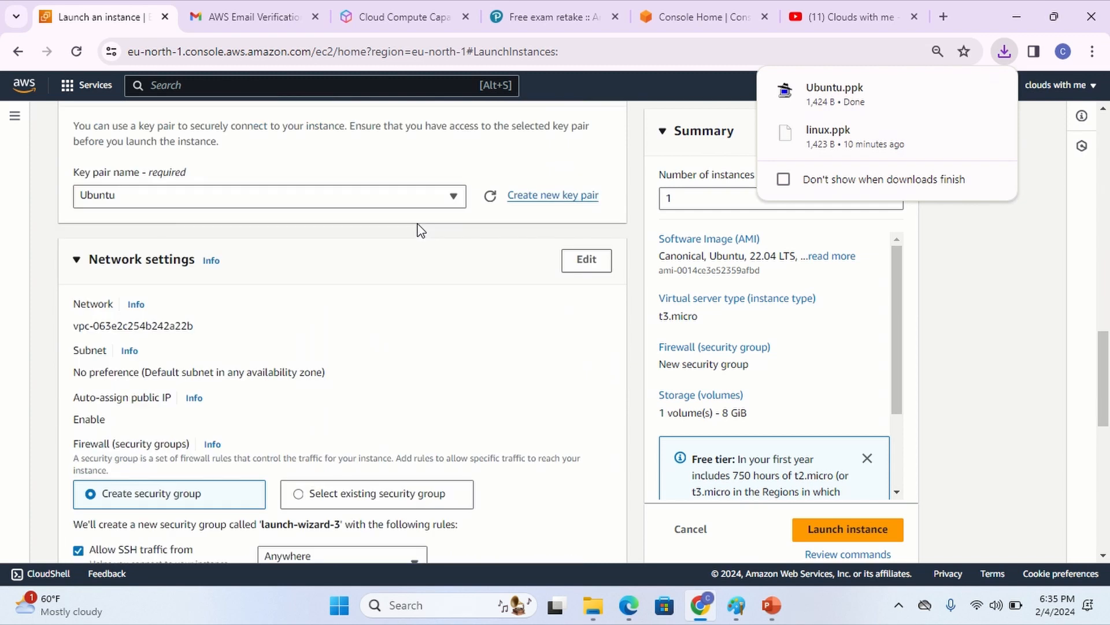
scroll(292, 265, "down", 7)
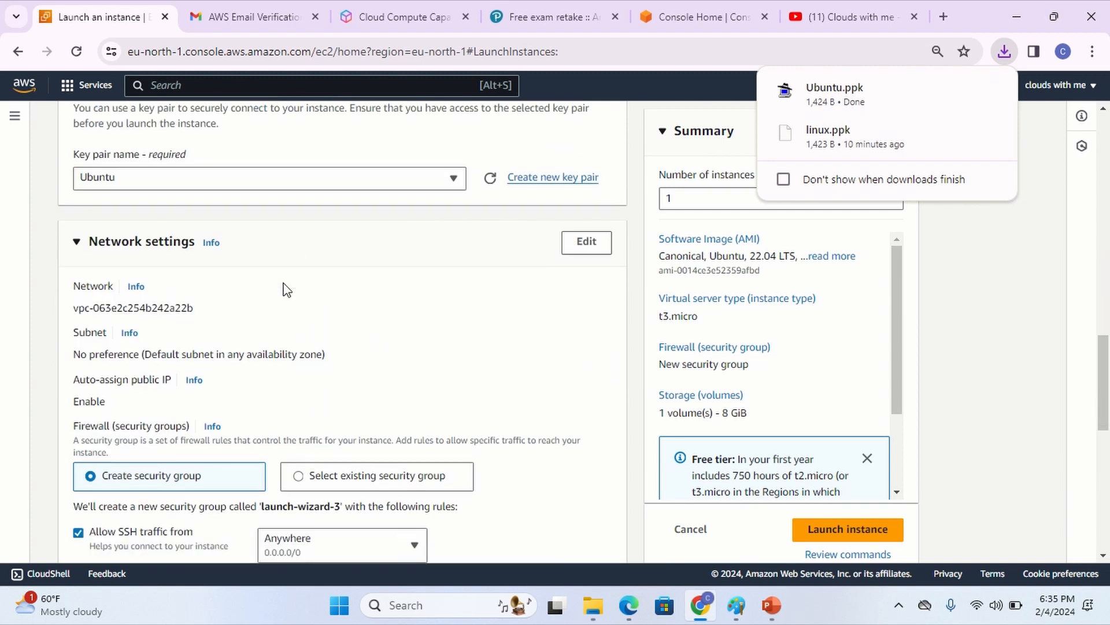
left_click(202, 198)
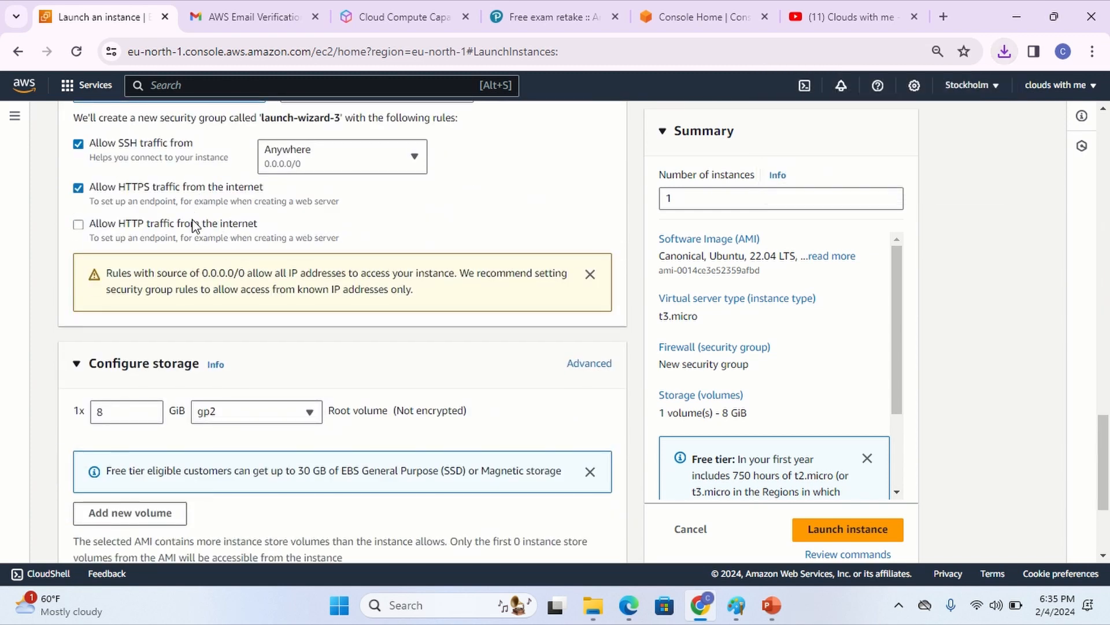
left_click(214, 219)
Keep the 8 GiB gp2 root volume and launch the Linux instance
scroll(162, 214, "down", 1)
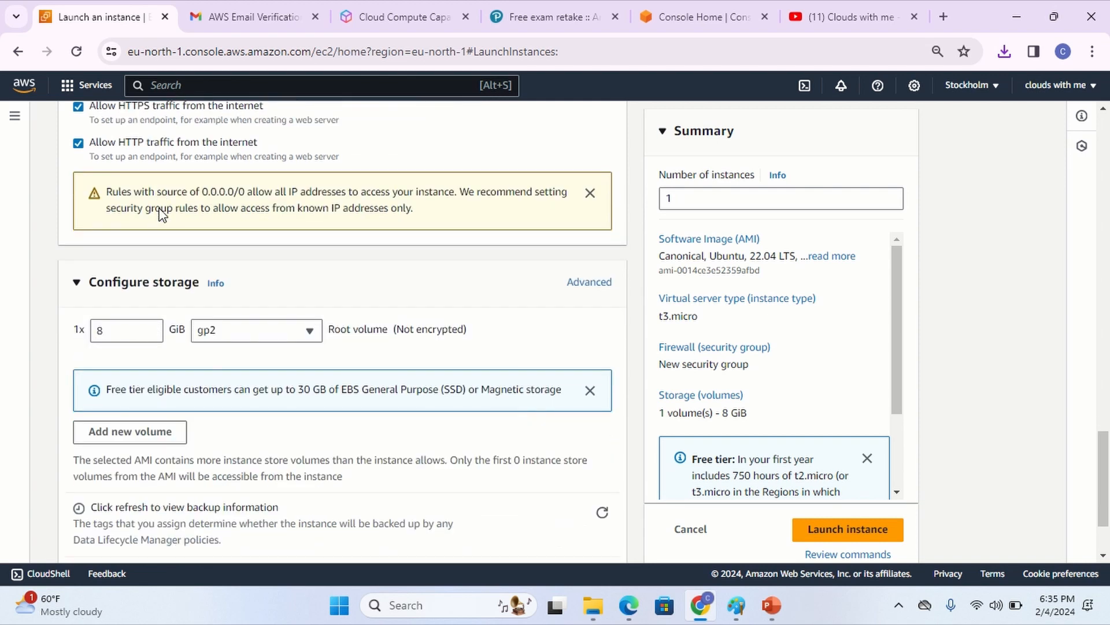
scroll(211, 239, "down", 2)
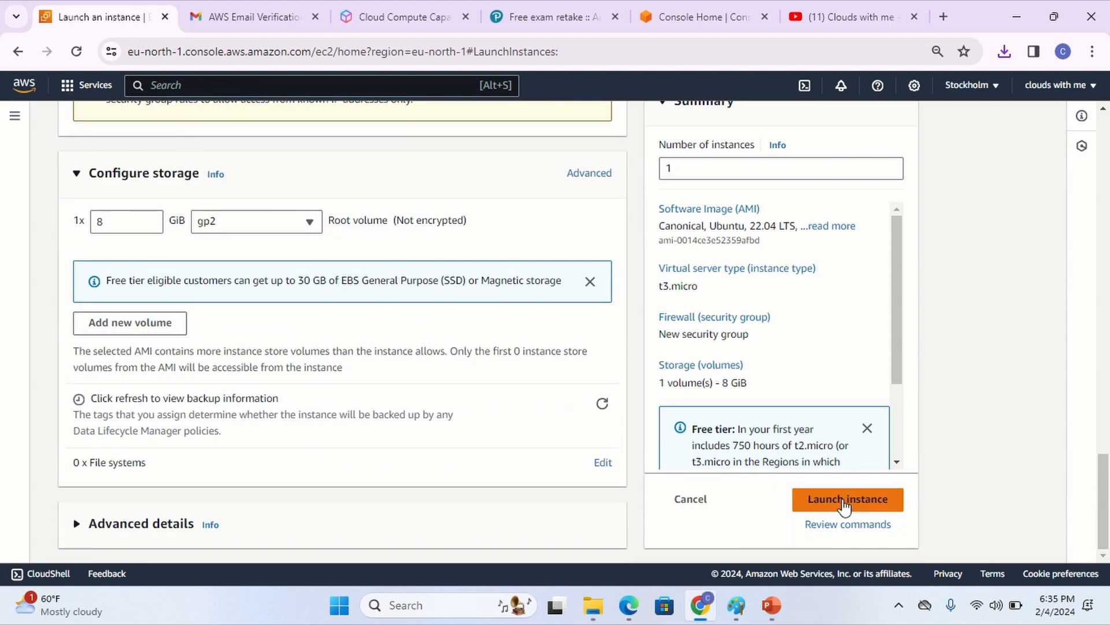
left_click(844, 501)
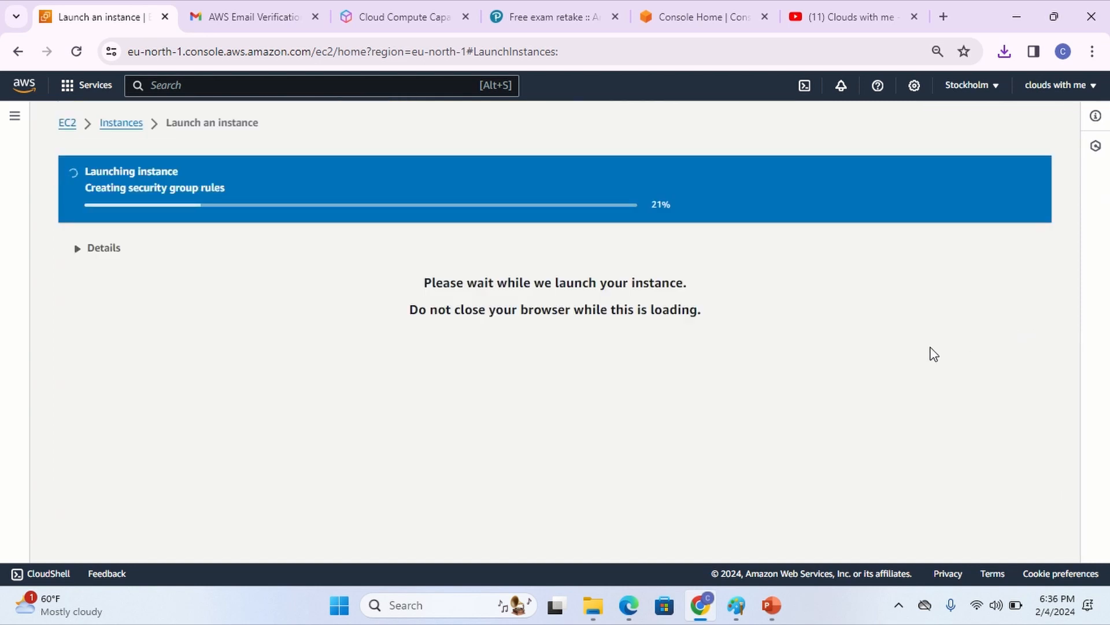
Open a new browser tab and search Google for "download putty"
left_click(936, 20)
type("g")
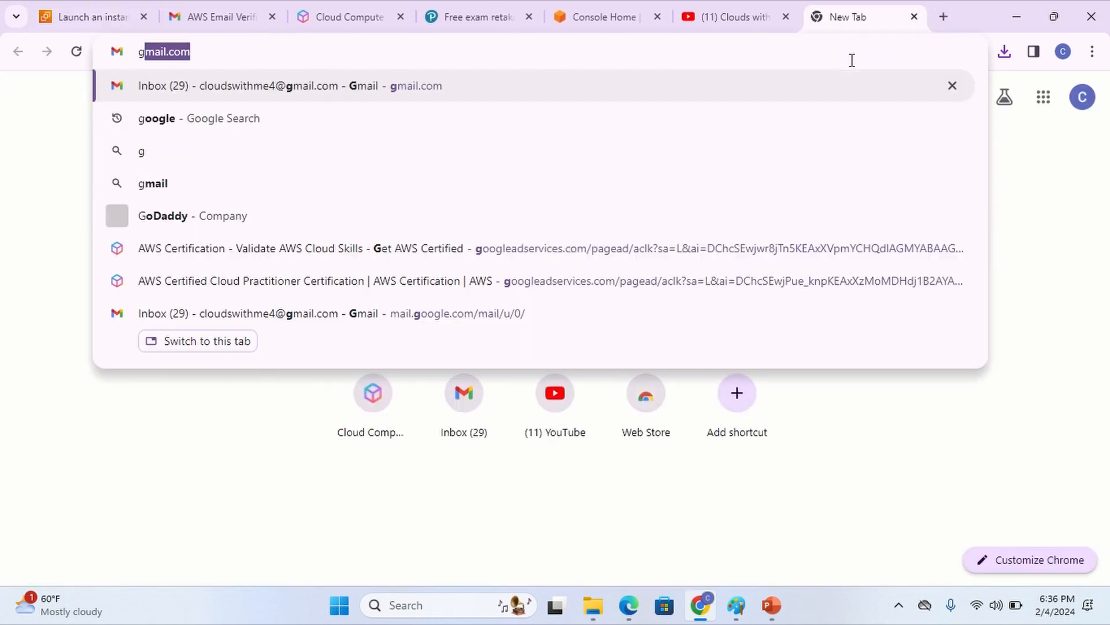
type("oo")
key("Return")
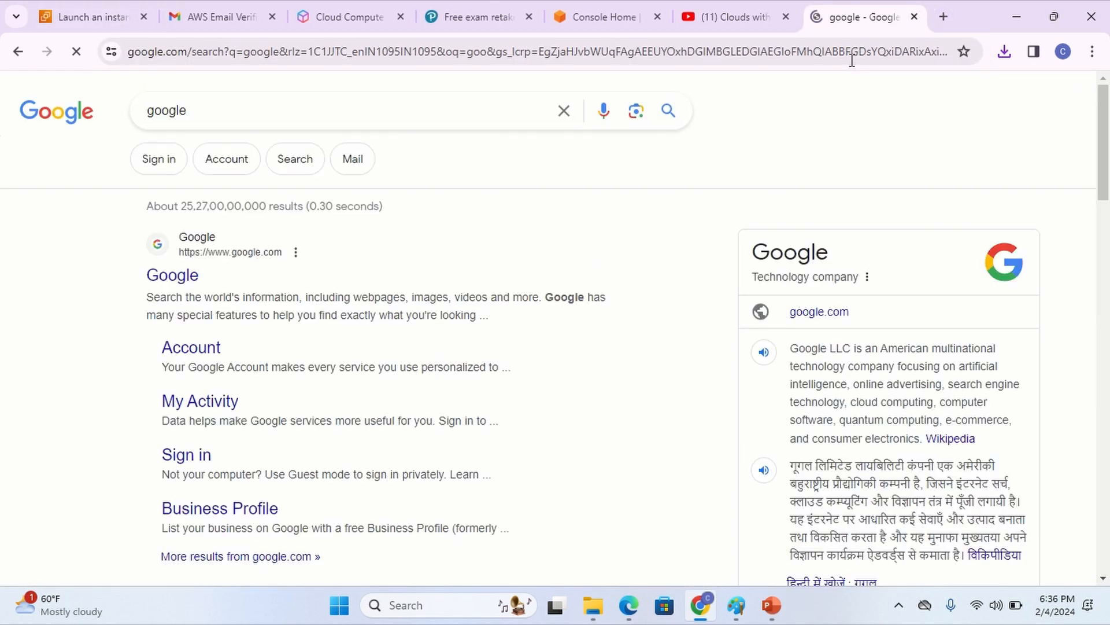
left_click(509, 110)
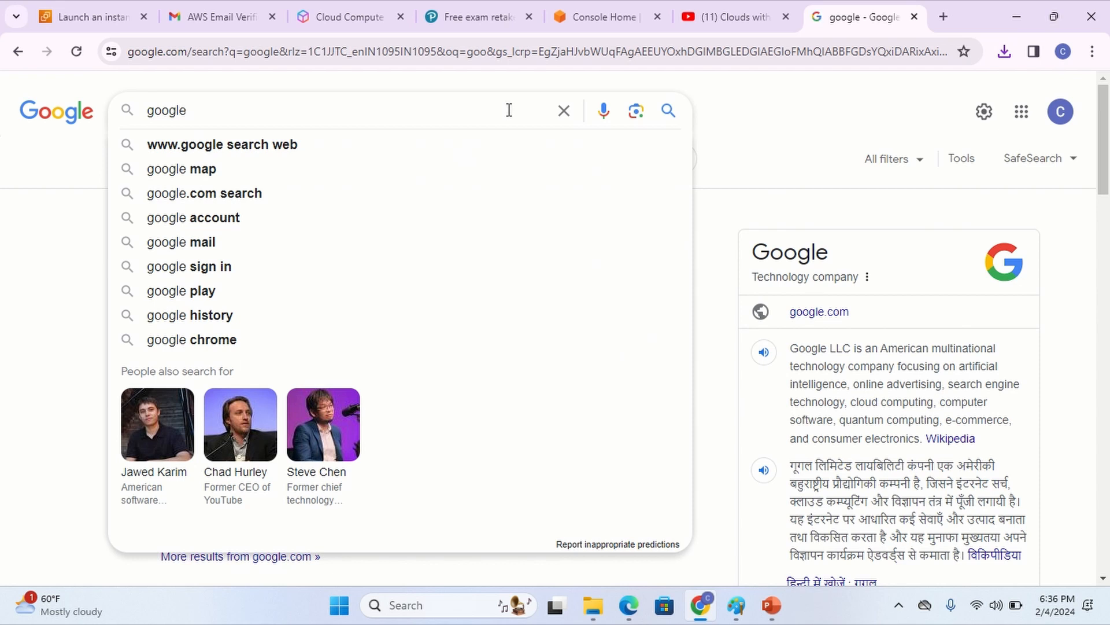
key("ctrl+a")
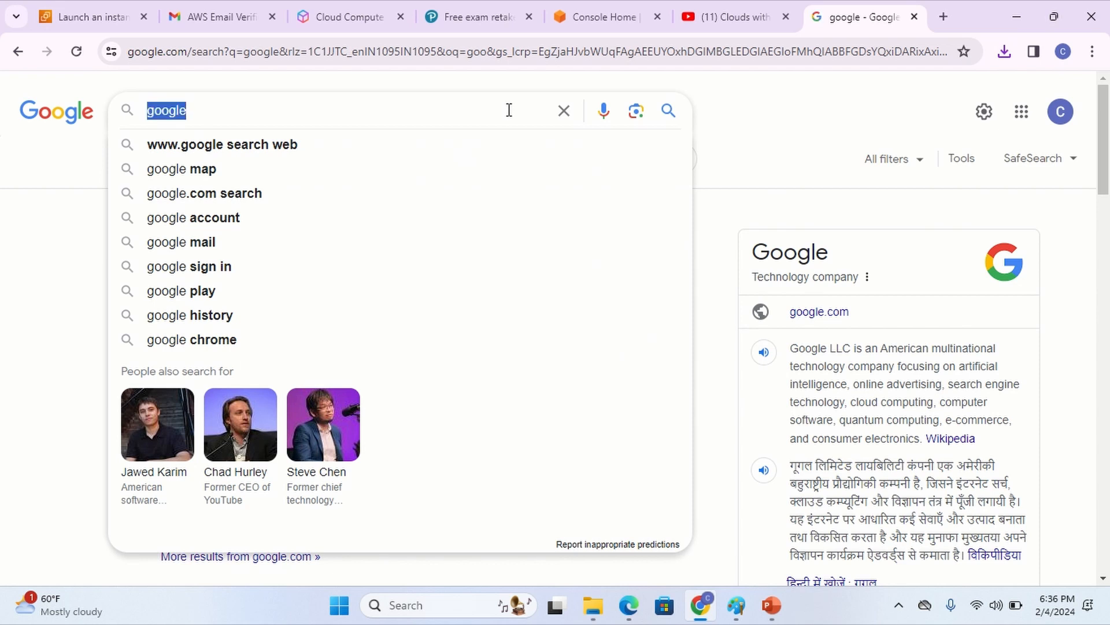
type("do")
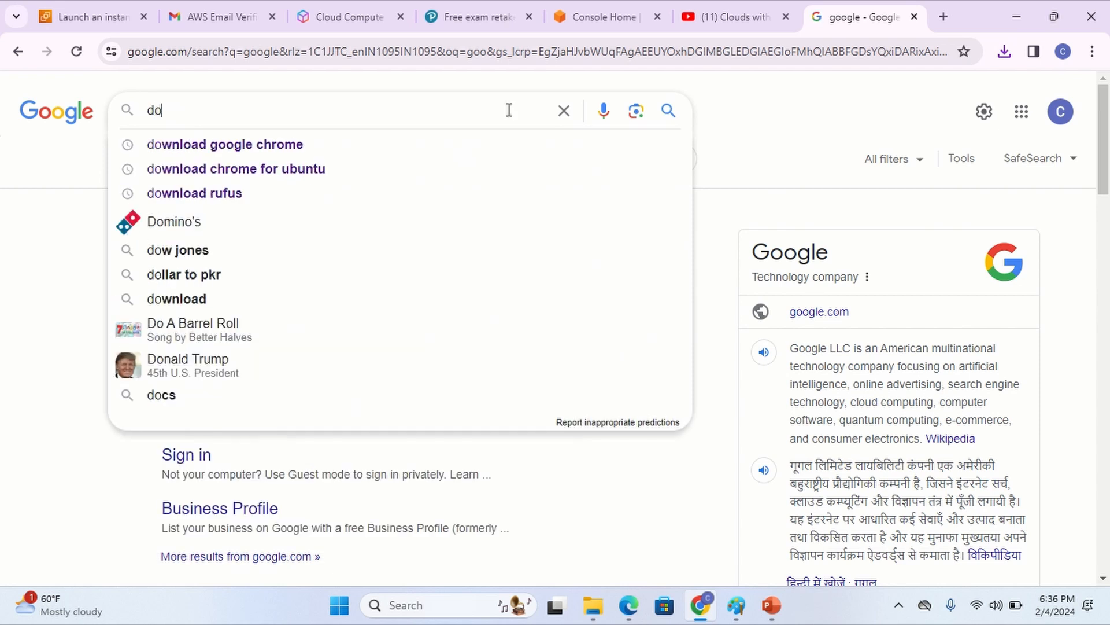
type("wnload")
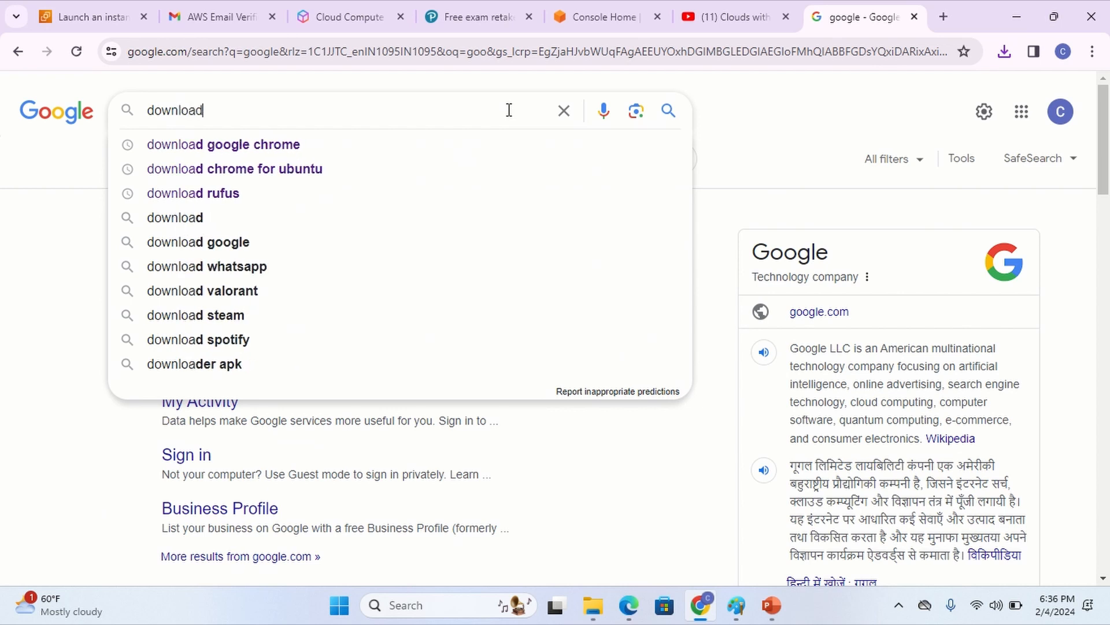
type(" putty")
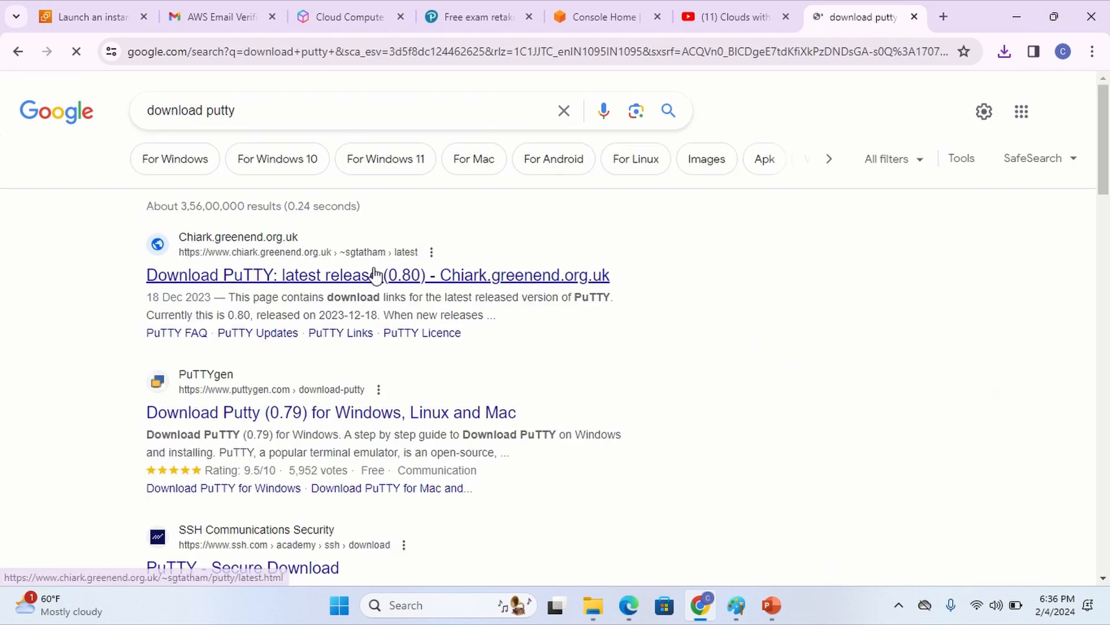
Download the 64-bit x86 putty.exe from the Chiark PuTTY page, run it, and start the host name with ubuntu@
left_click(600, 250)
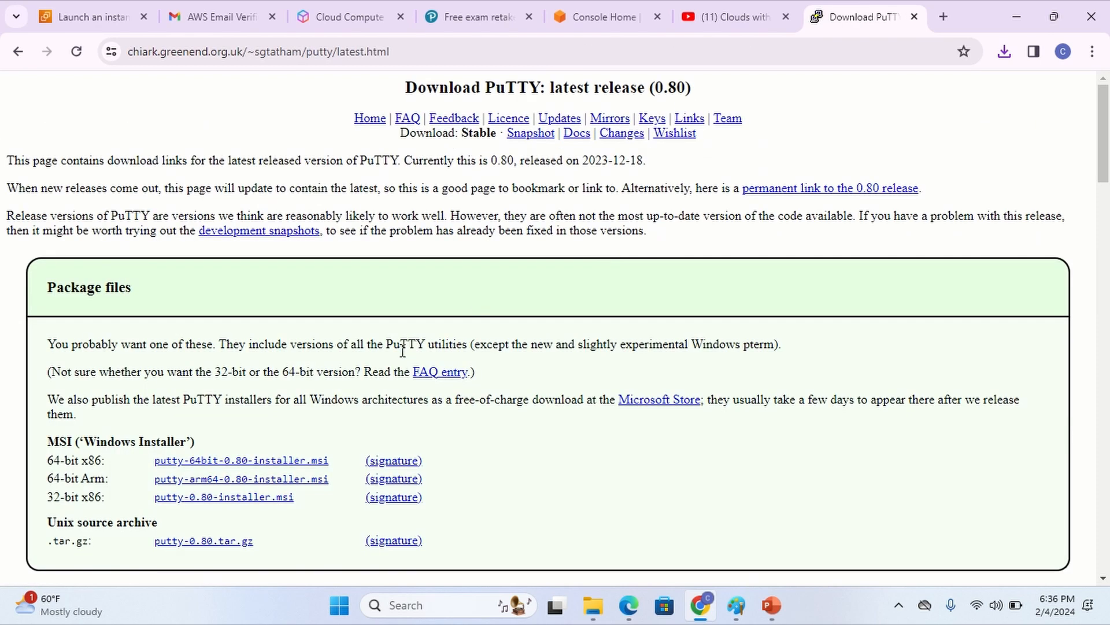
scroll(252, 431, "down", 1)
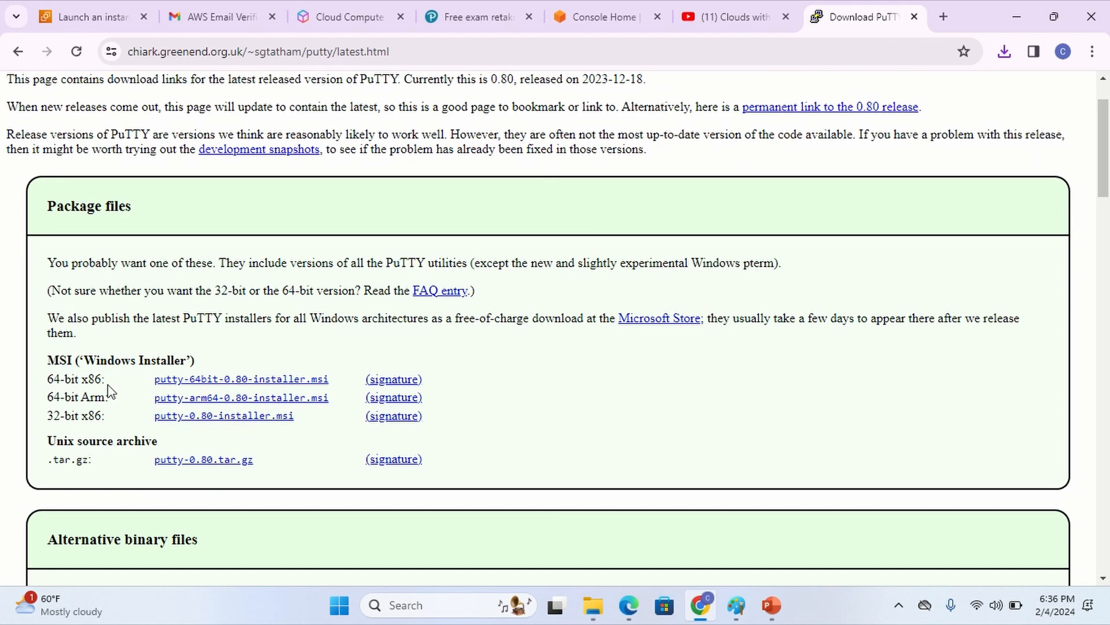
scroll(109, 390, "down", 5)
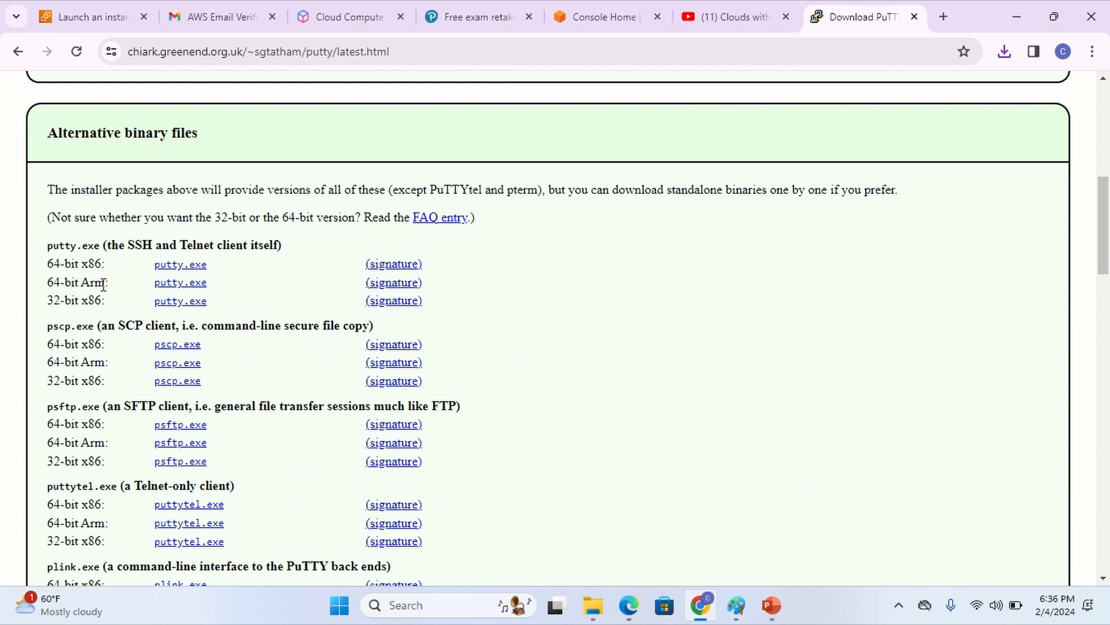
scroll(103, 284, "down", 1)
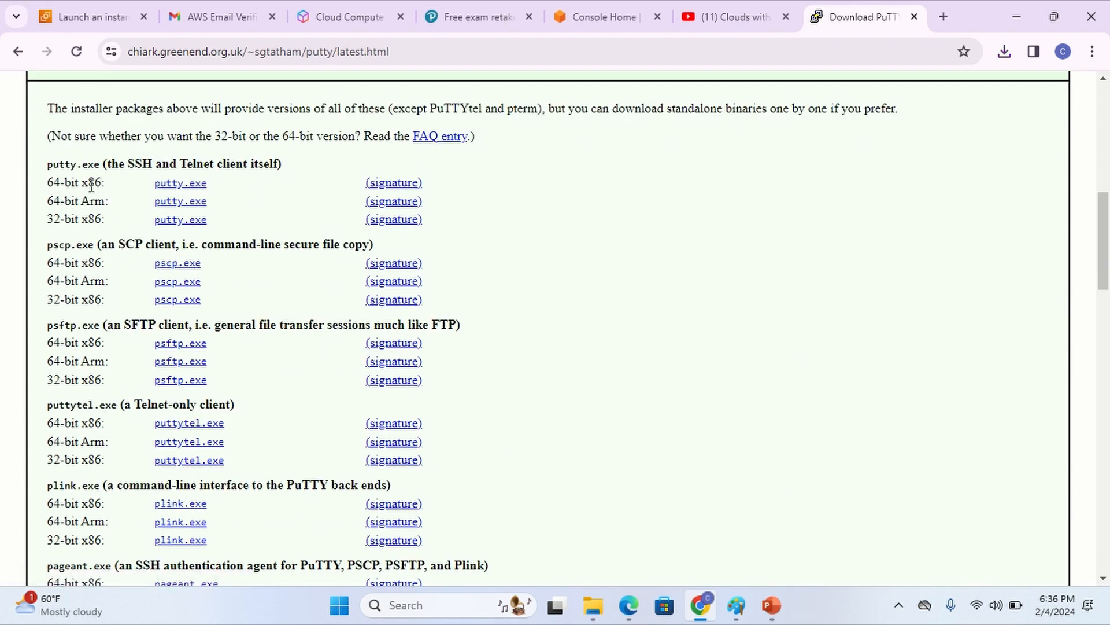
left_click(180, 183)
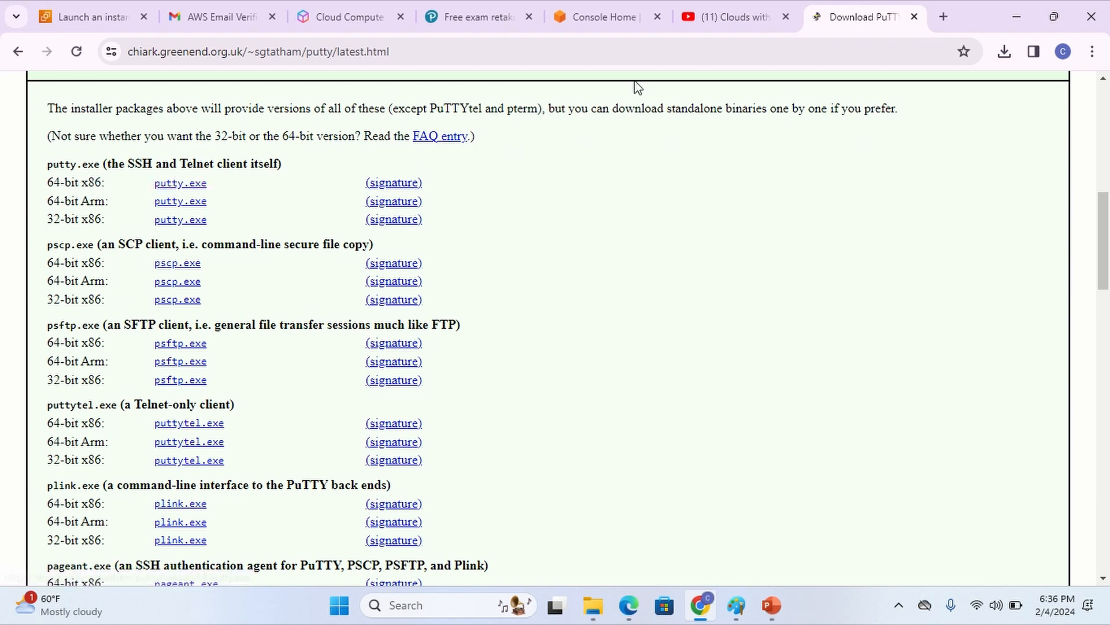
left_click(1006, 52)
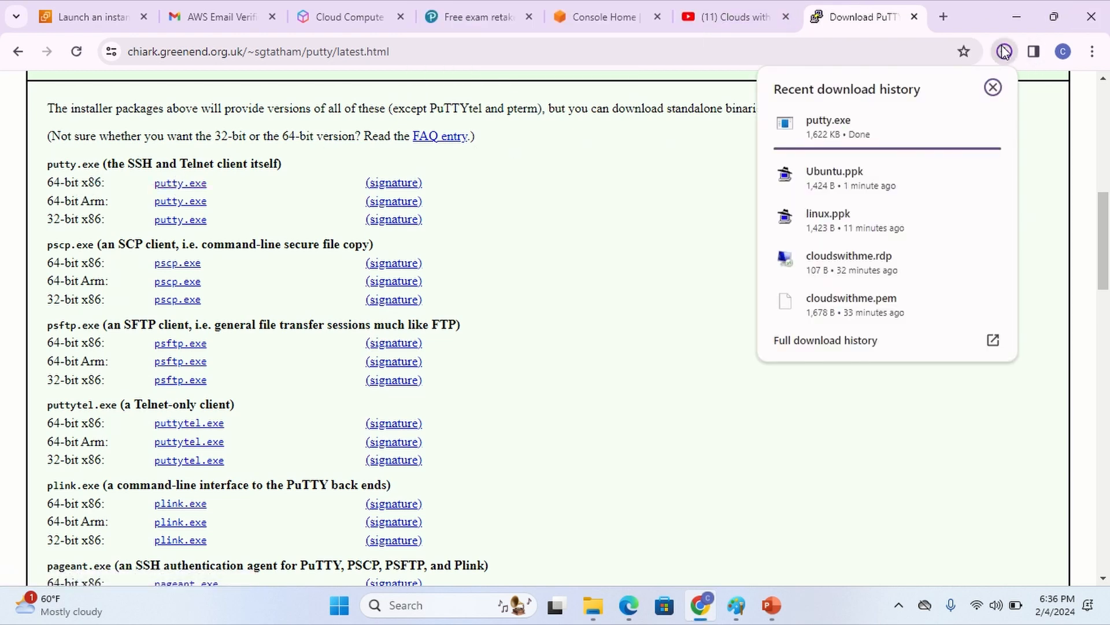
left_click(848, 137)
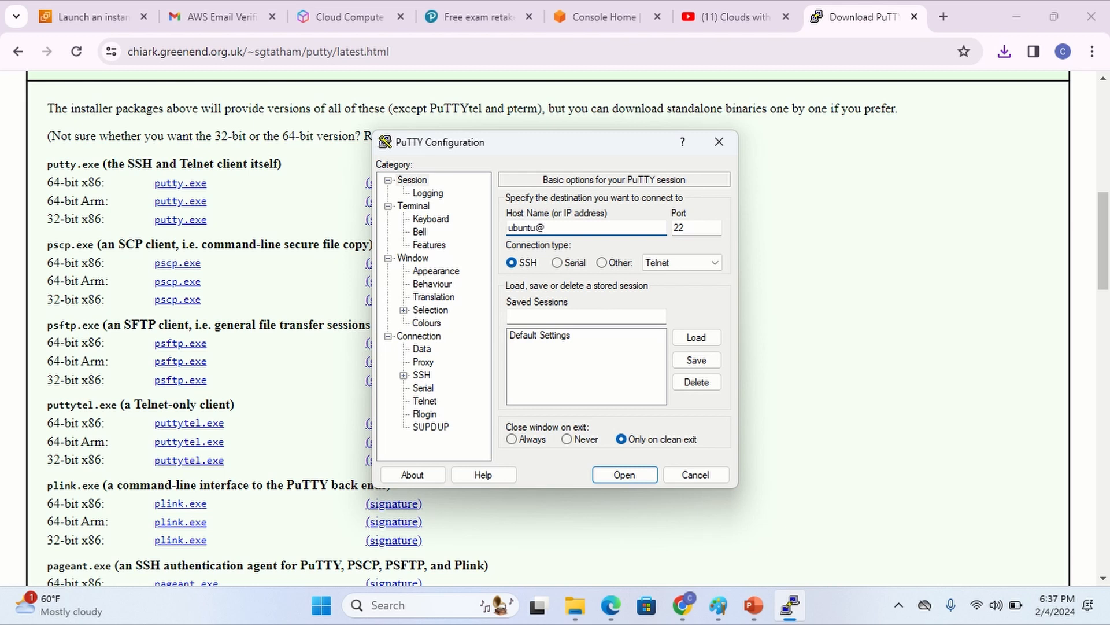
Copy the Linux instance's public IPv4 address from the EC2 console and append it to ubuntu@ in PuTTY's host name
left_click(110, 14)
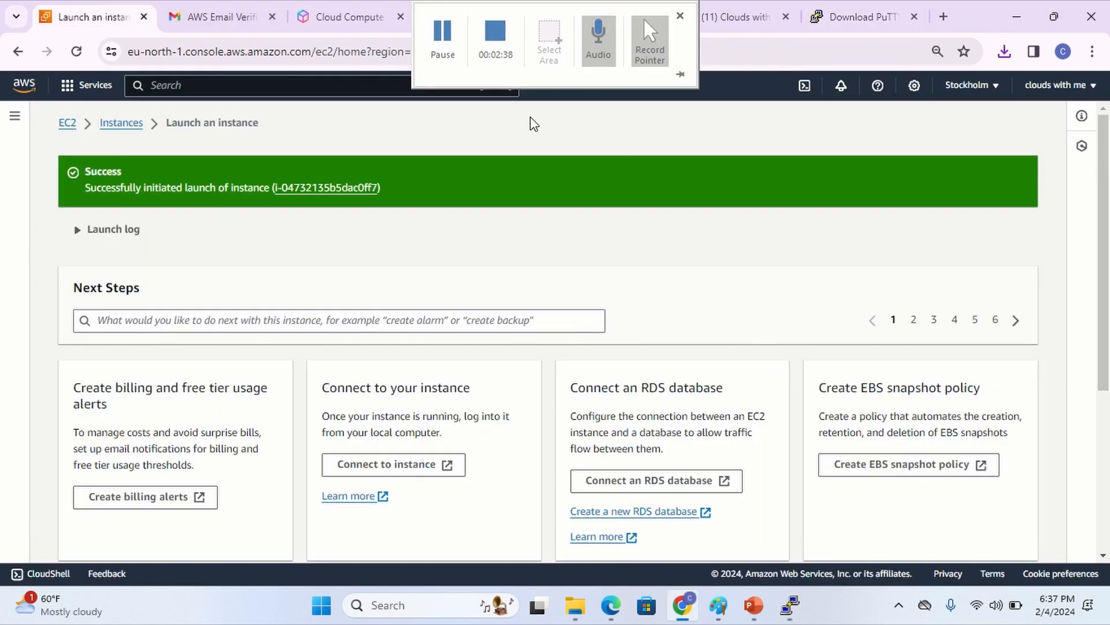
left_click(125, 125)
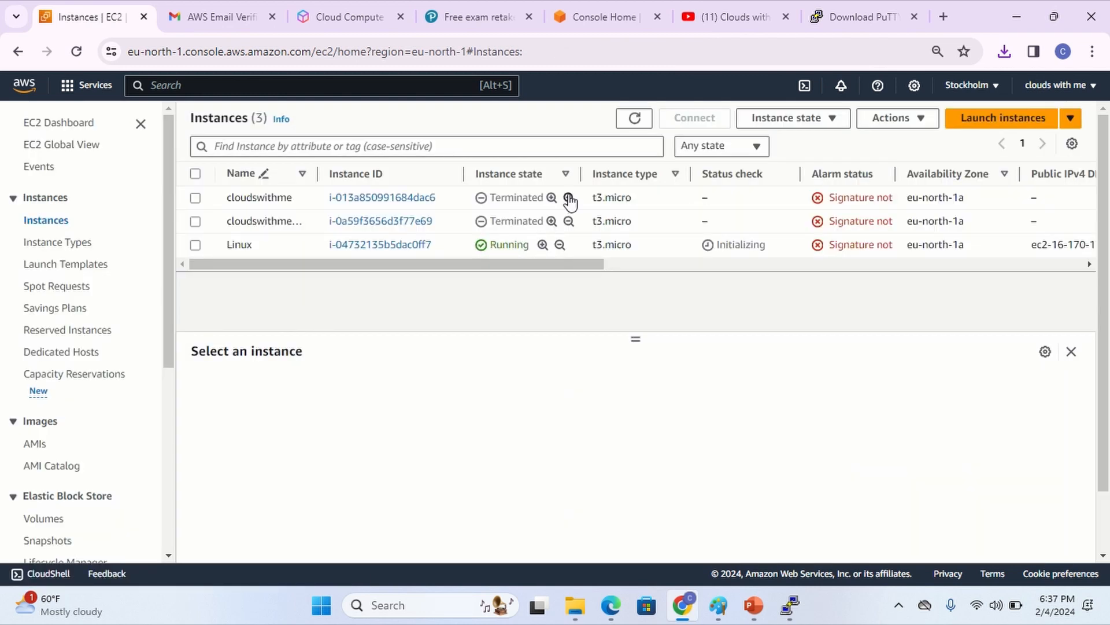
left_click(384, 246)
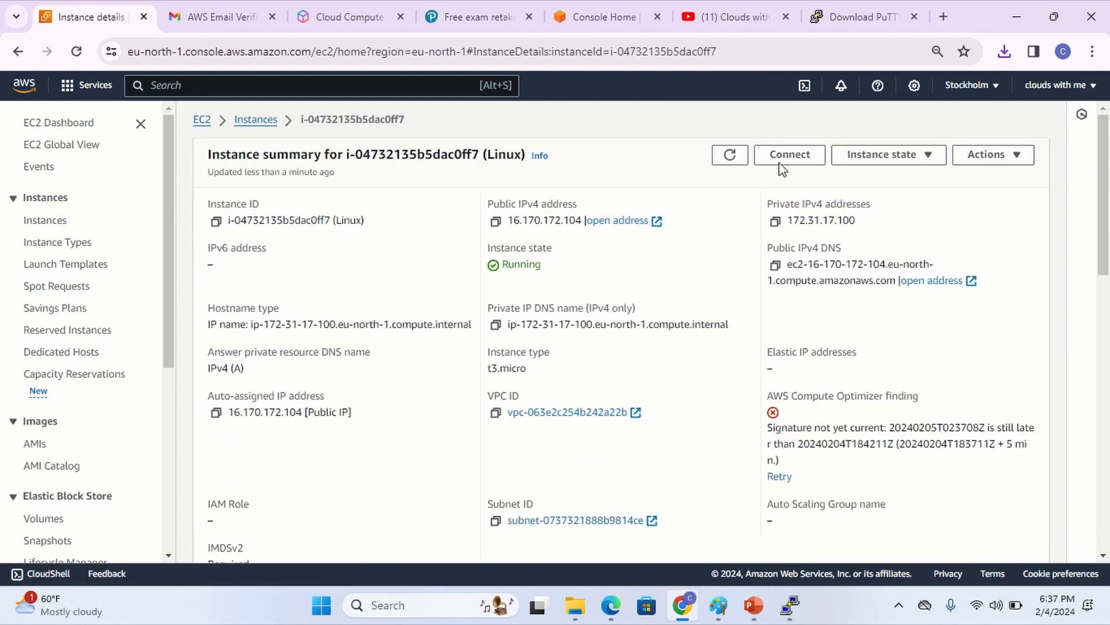
left_click(495, 223)
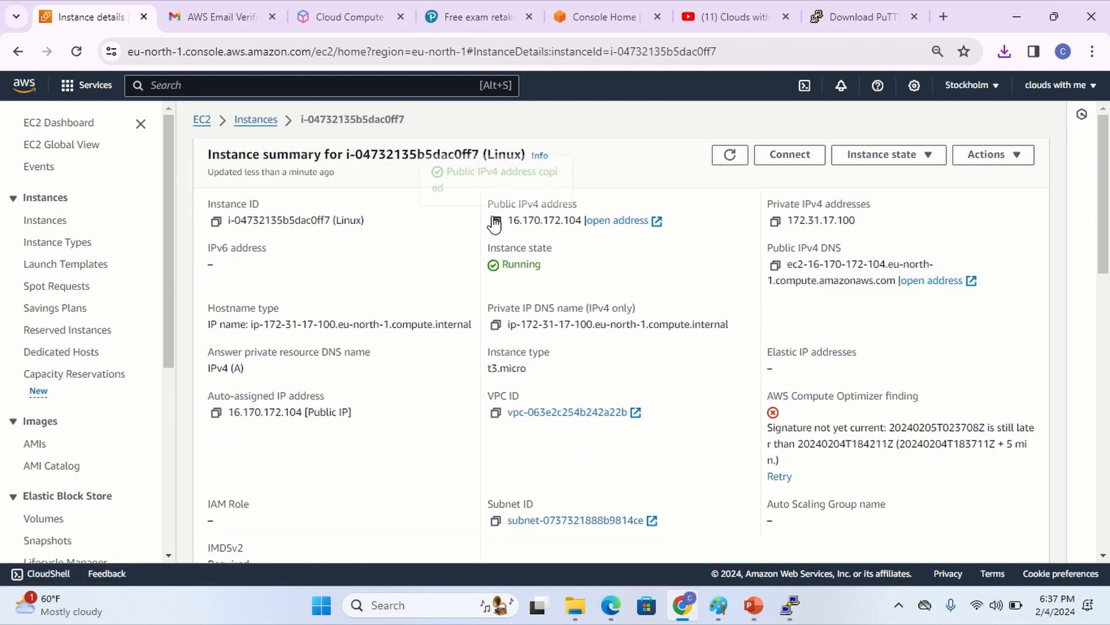
left_click(800, 613)
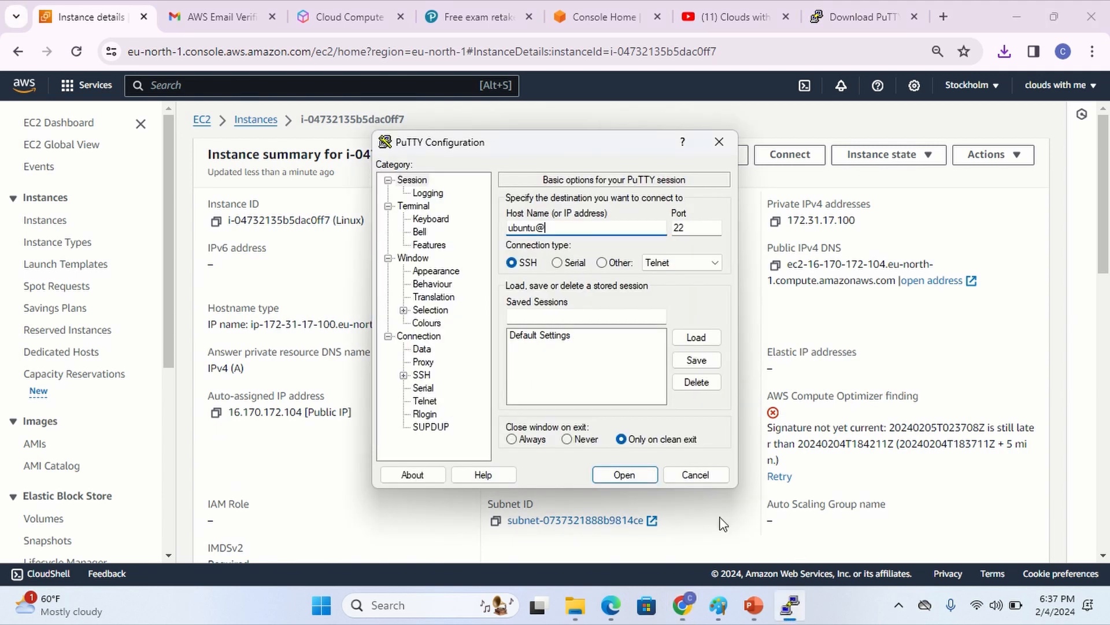
right_click(583, 231)
left_click(621, 301)
Set the SSH authentication private key file in PuTTY to Ubuntu.ppk from the Downloads folder
left_click(419, 338)
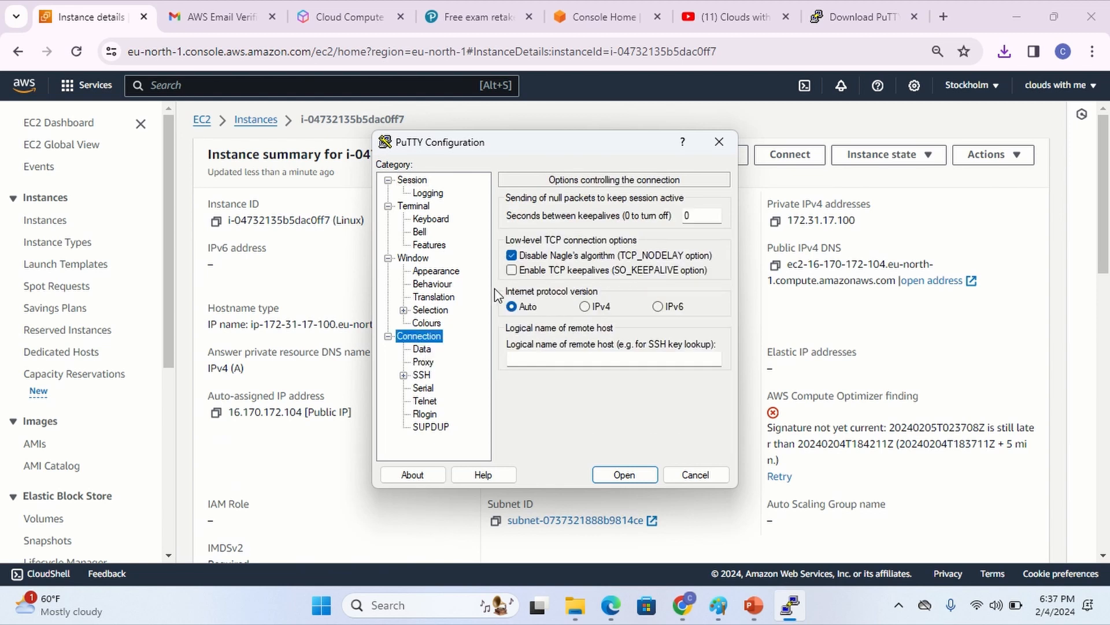
left_click(421, 377)
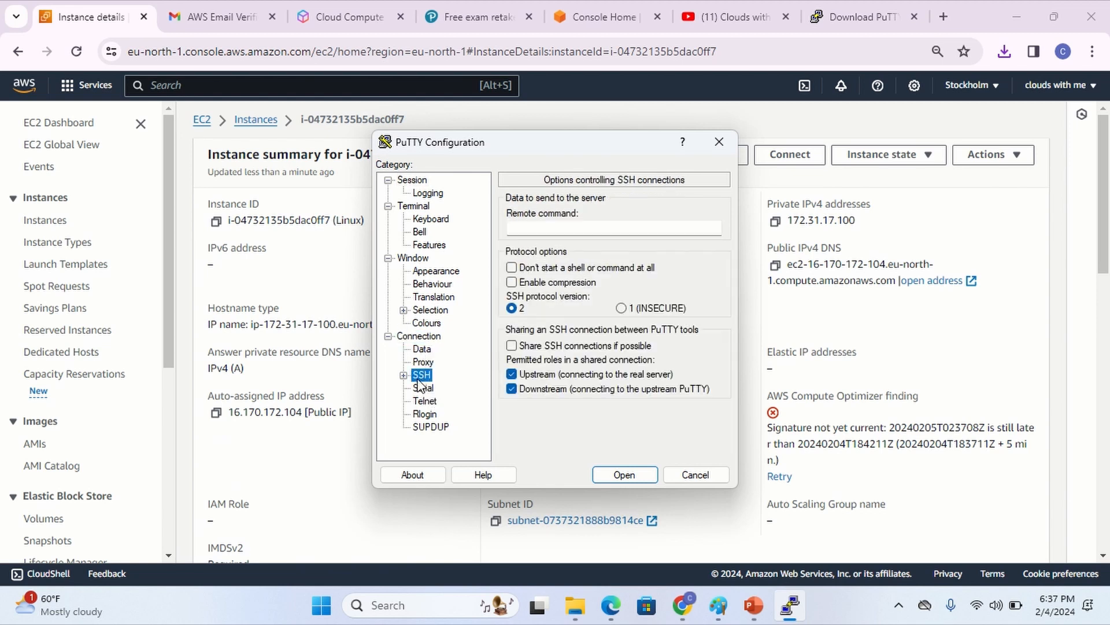
left_click(404, 375)
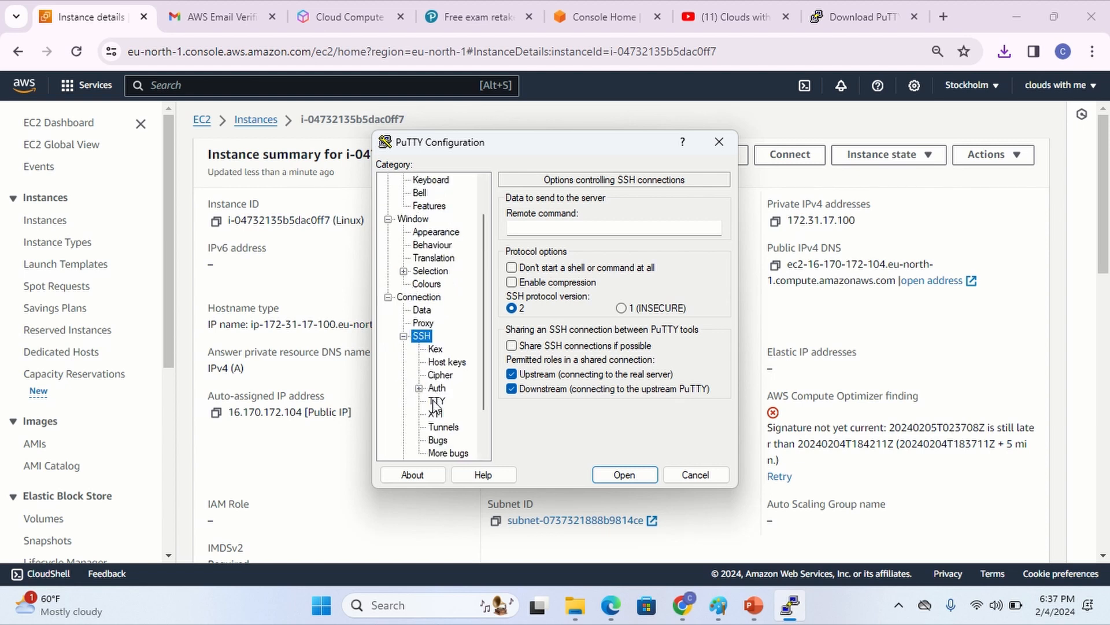
left_click(437, 387)
left_click(418, 388)
left_click(454, 403)
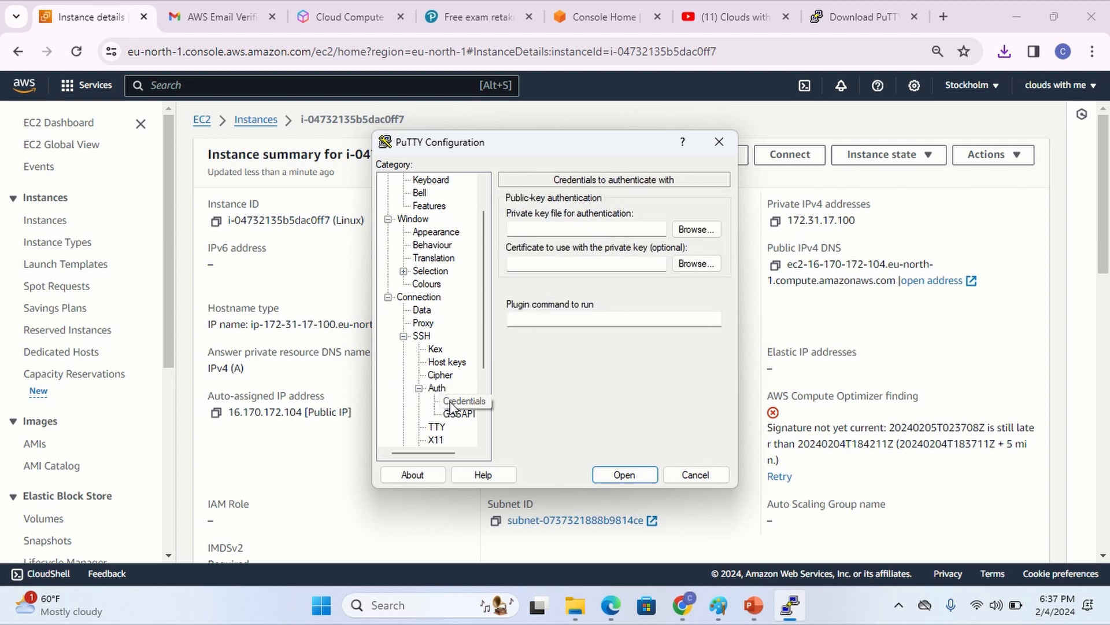
left_click(697, 230)
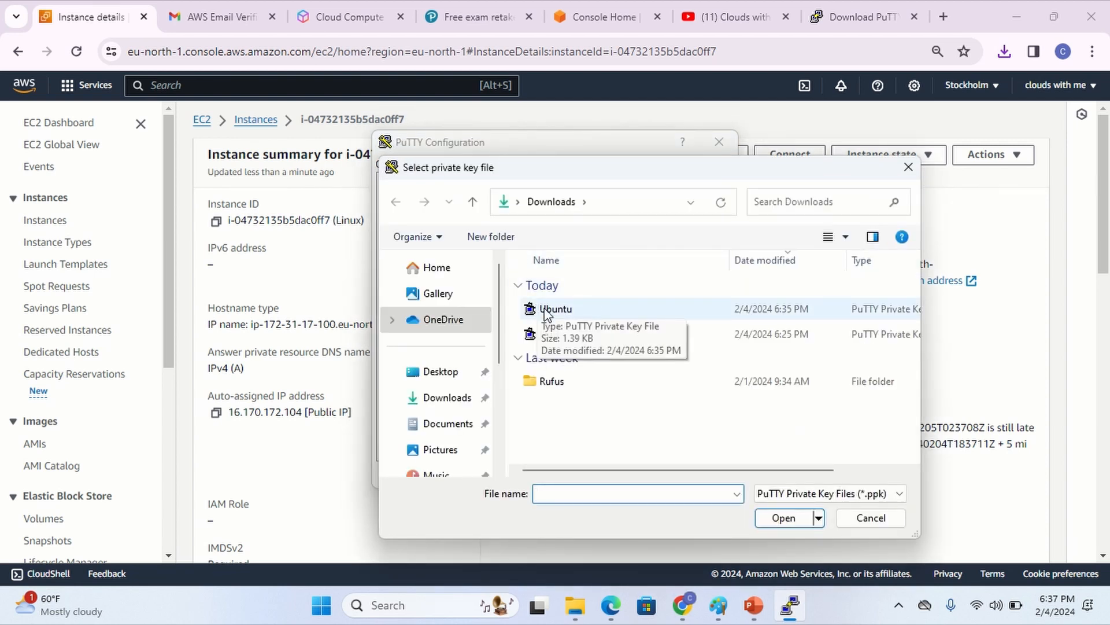
double_click(548, 311)
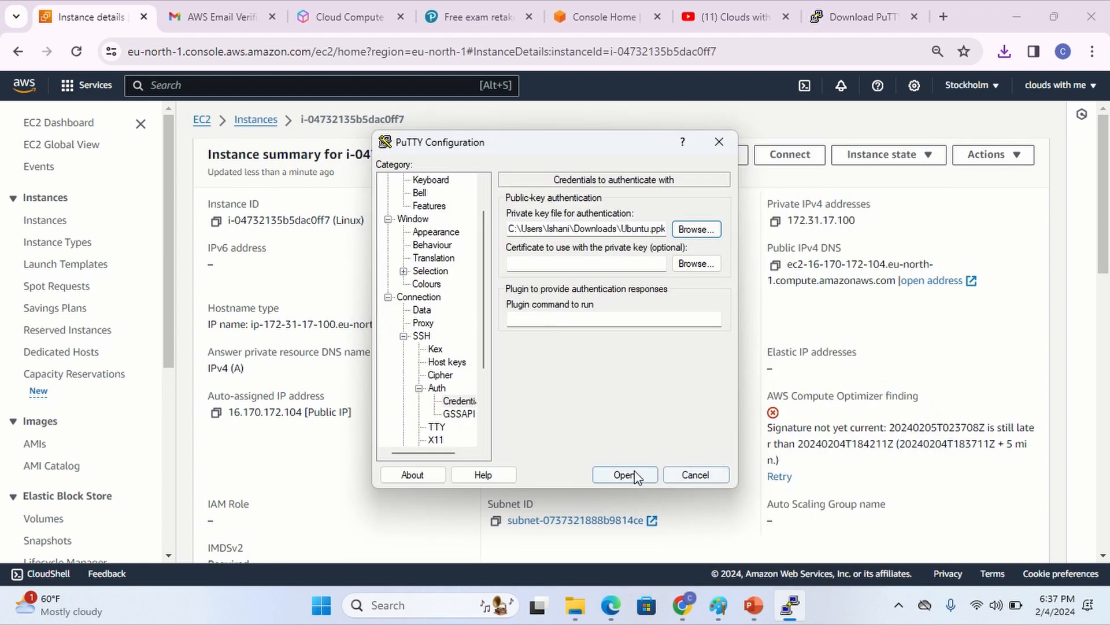
Start the SSH session to the instance, accept its host key, and reposition the terminal window
left_click(635, 473)
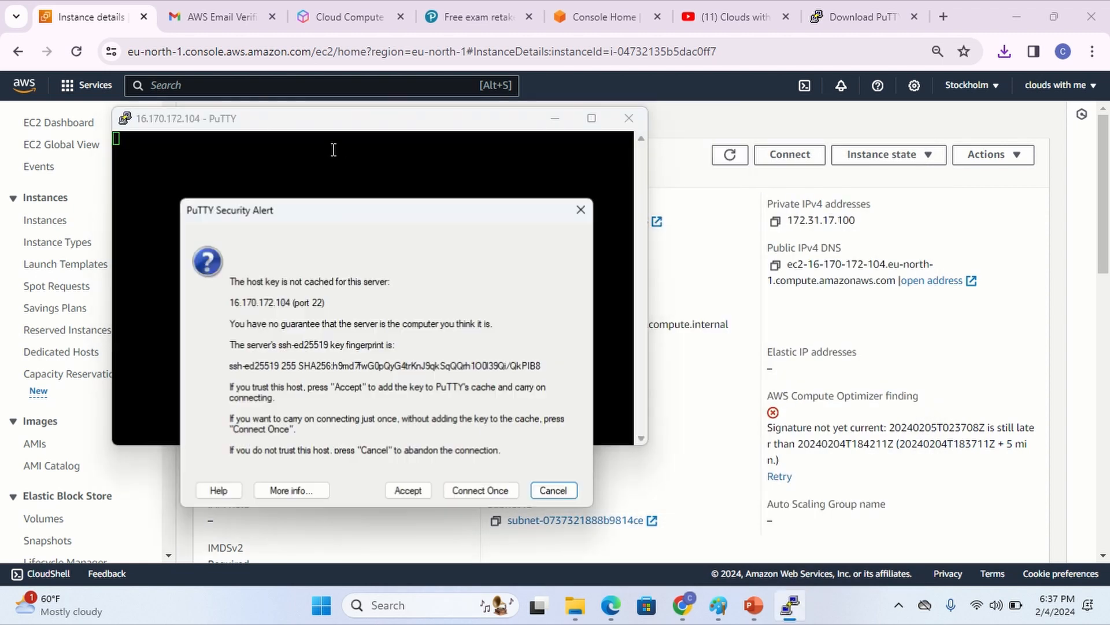
left_click(408, 491)
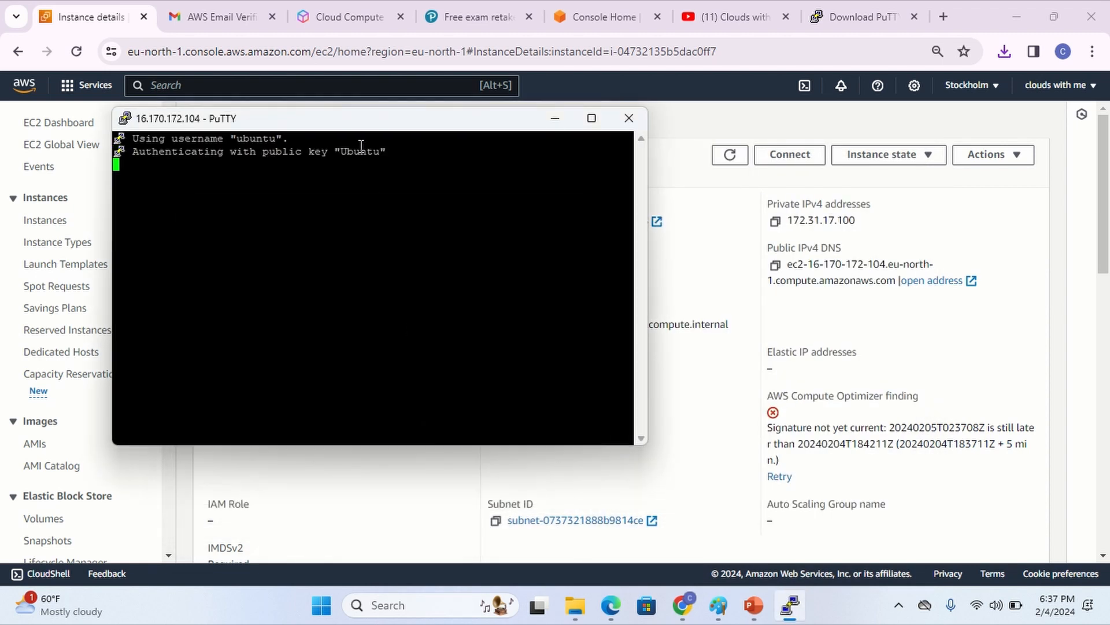
left_click_drag(356, 119, 463, 135)
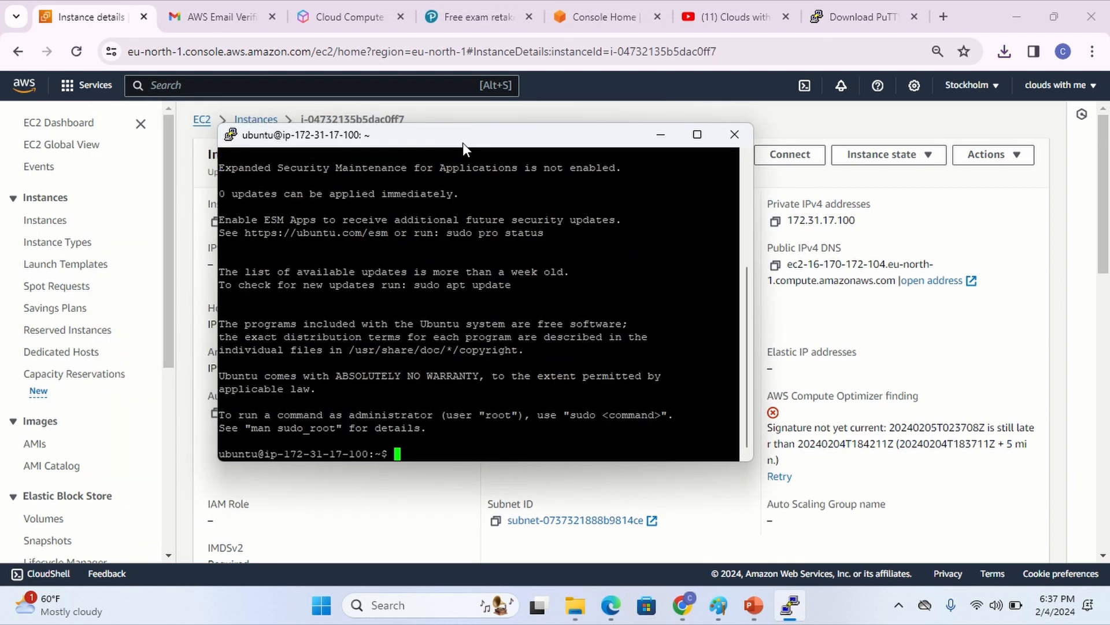
Refresh the Ubuntu instance's package lists with sudo apt update, correcting the mistyped "ap" in the command
type("sudo ap update")
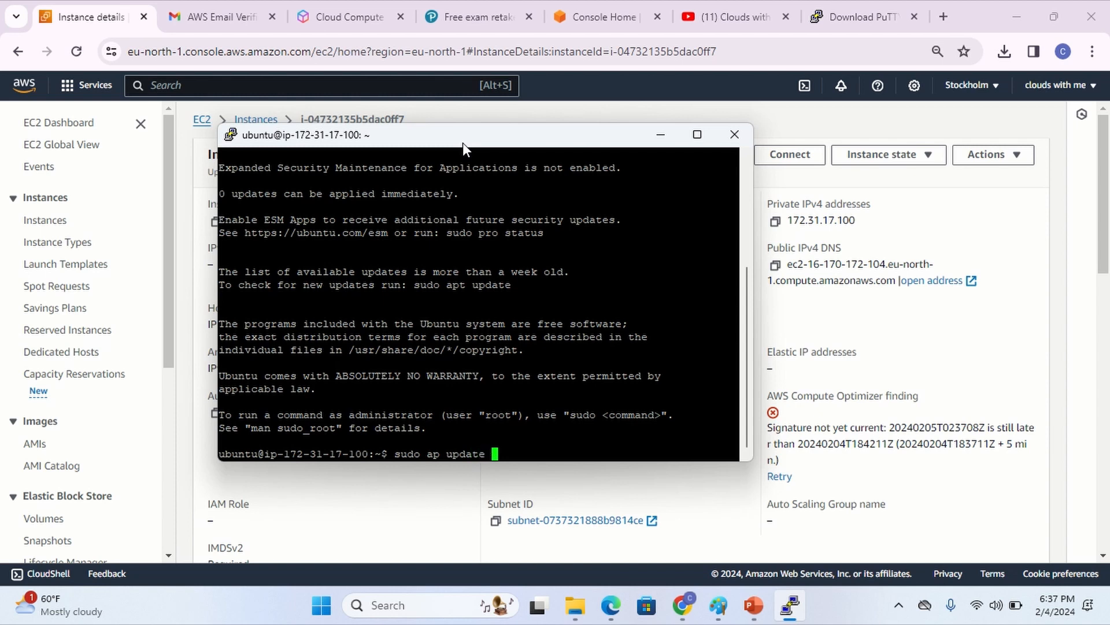
key("Return")
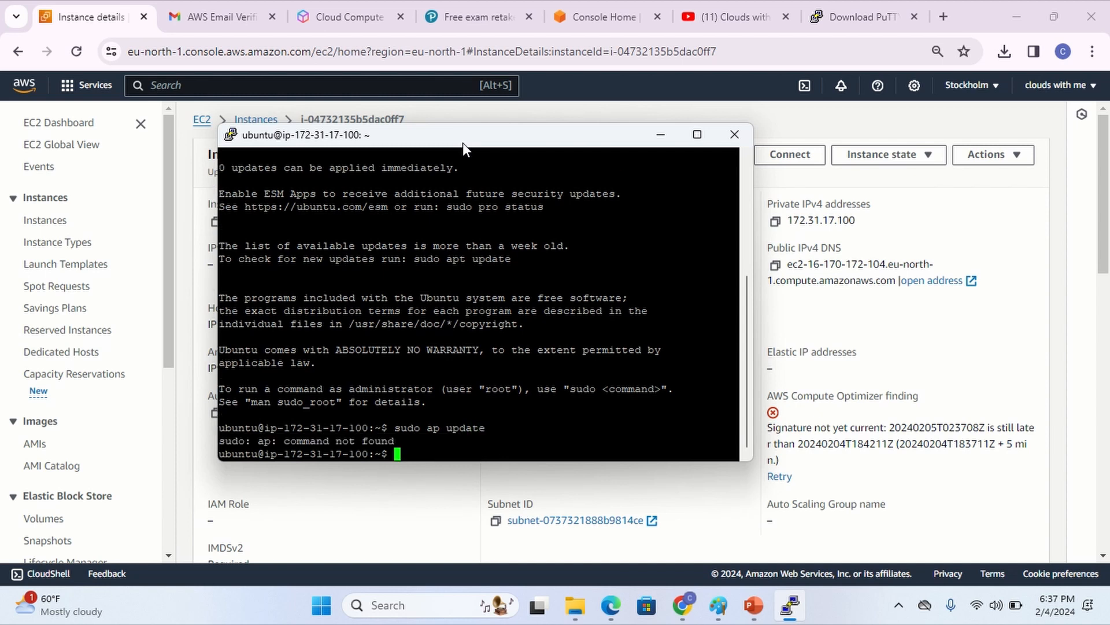
key("Up")
key("Left")
key("Left")
key("Left")
key("Left")
key("Left")
key("Left")
key("Left")
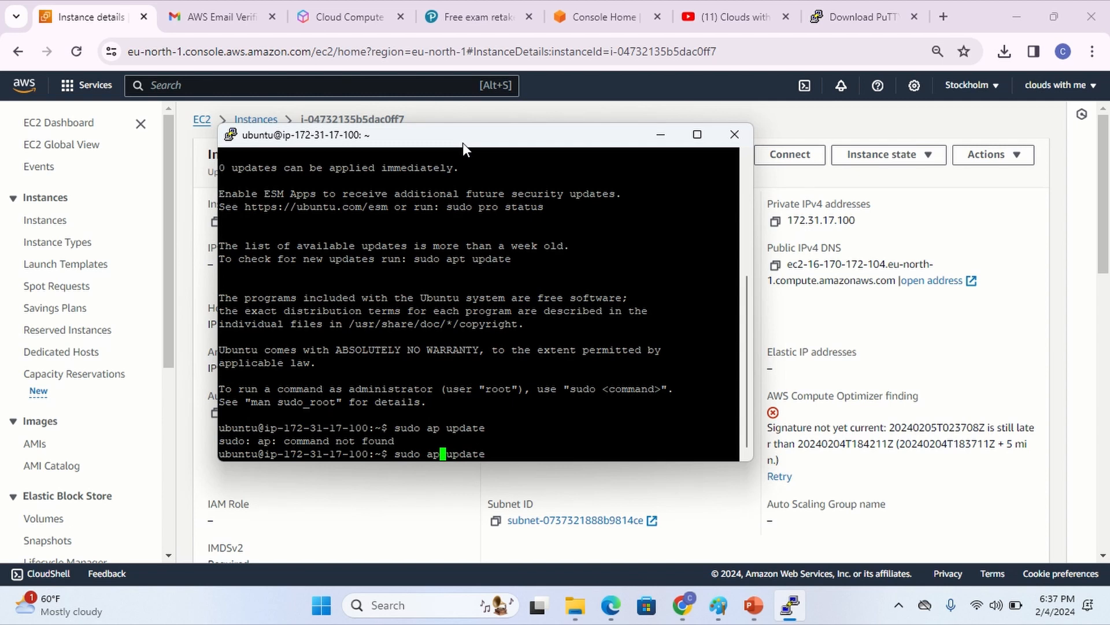
type("t")
key("Return")
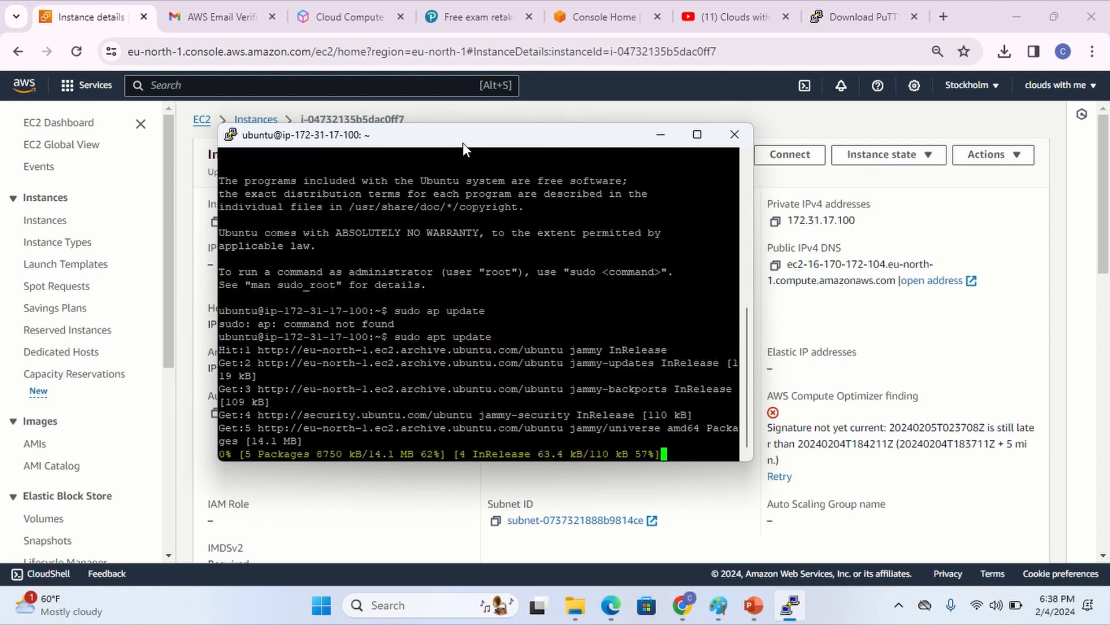